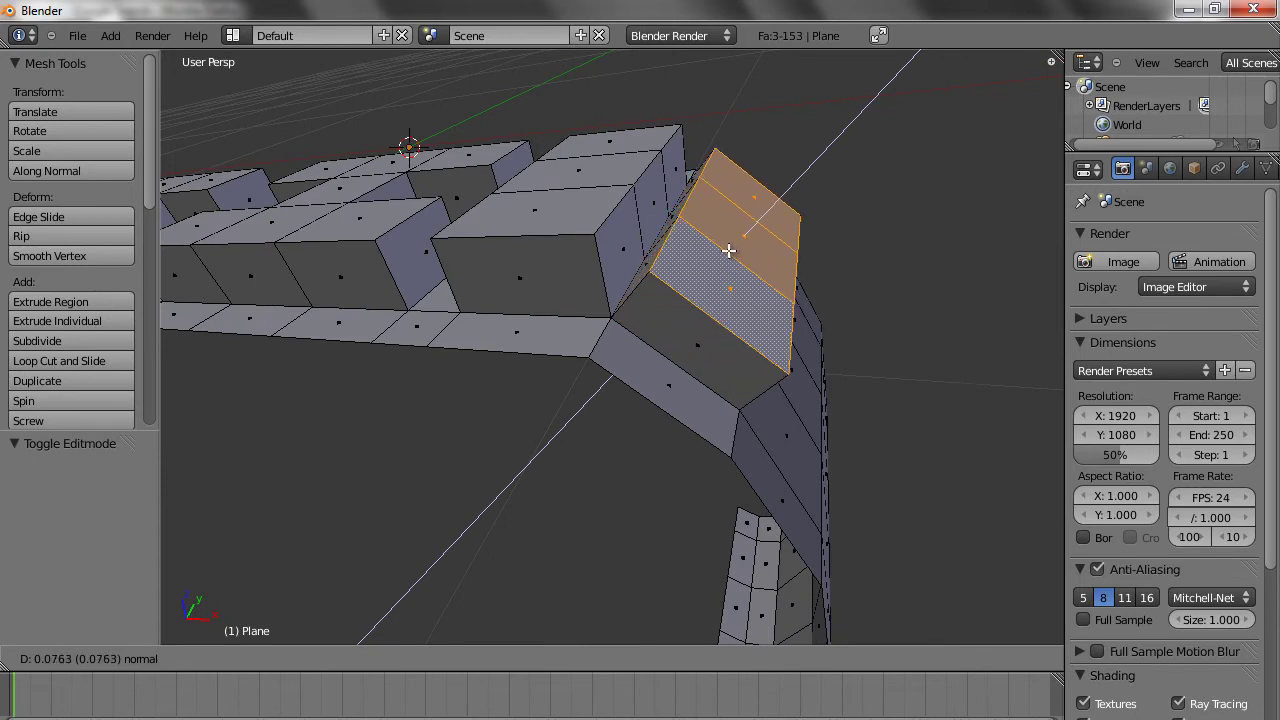
- Extrude the three sloped faces at the bend outward by about 0.076 along their normal, staying in face selection
click(731, 251)
key(ctrl+Tab)
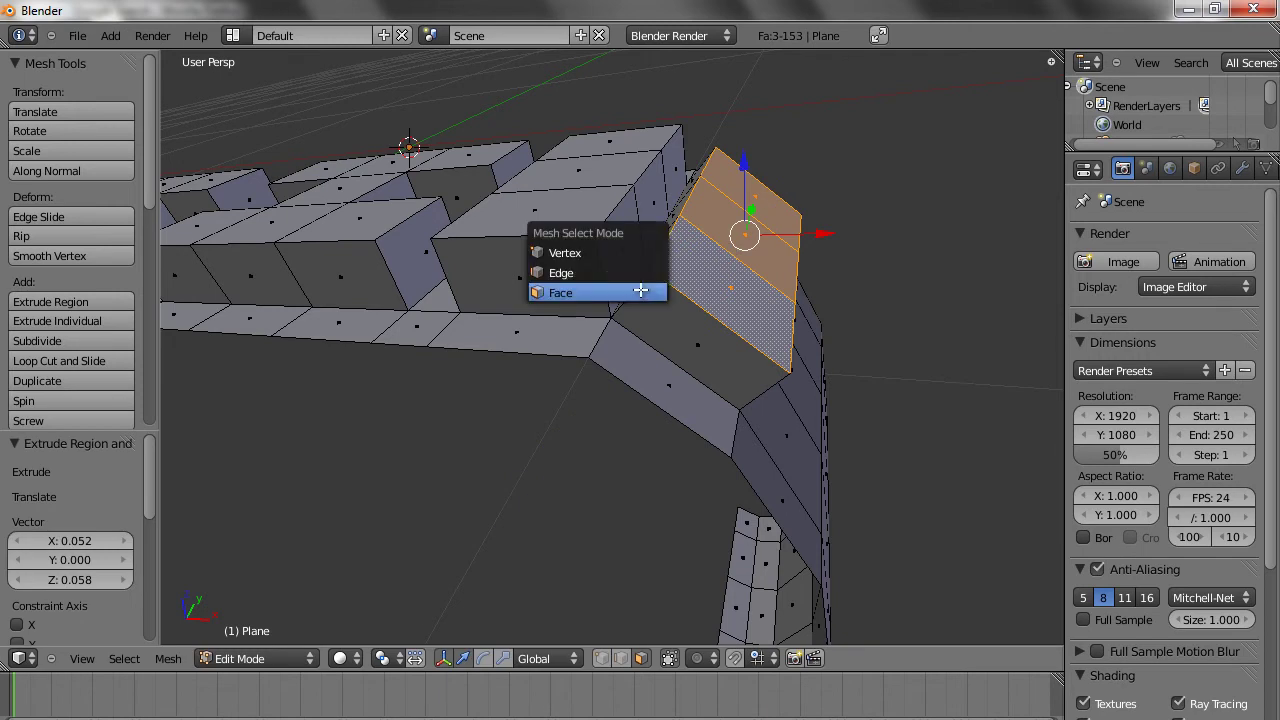
click(601, 256)
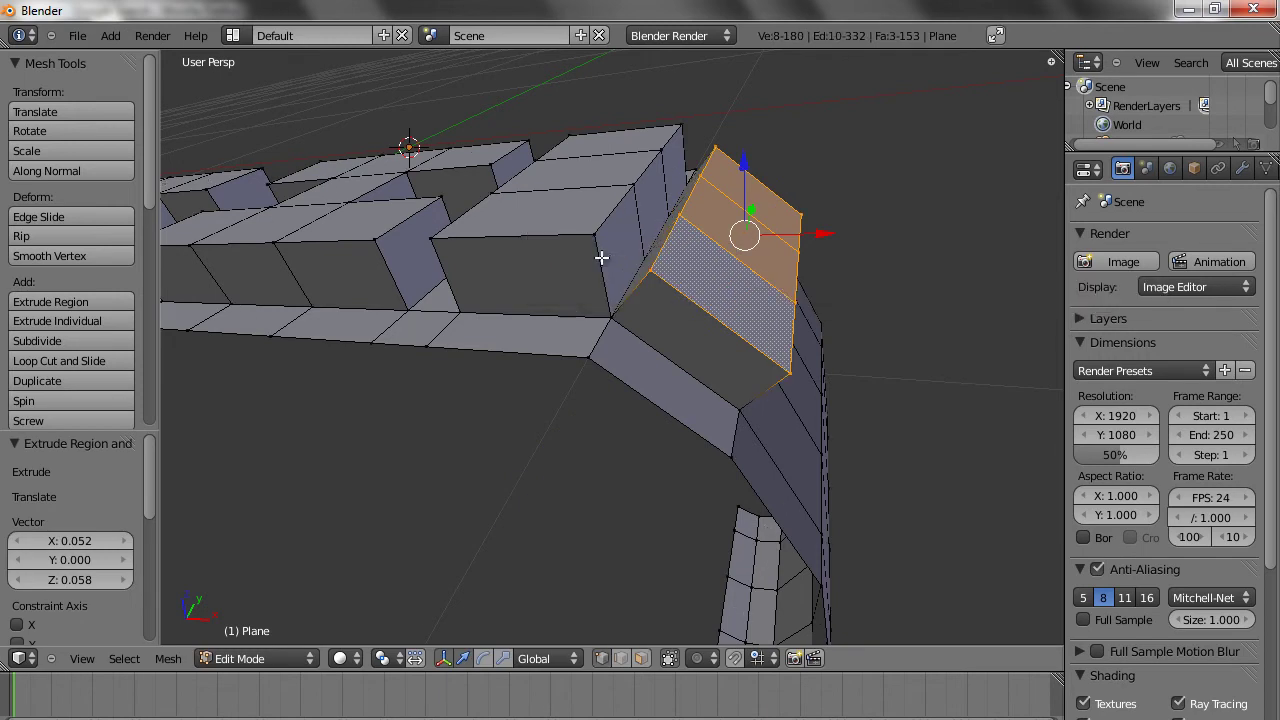
key(ctrl+Tab)
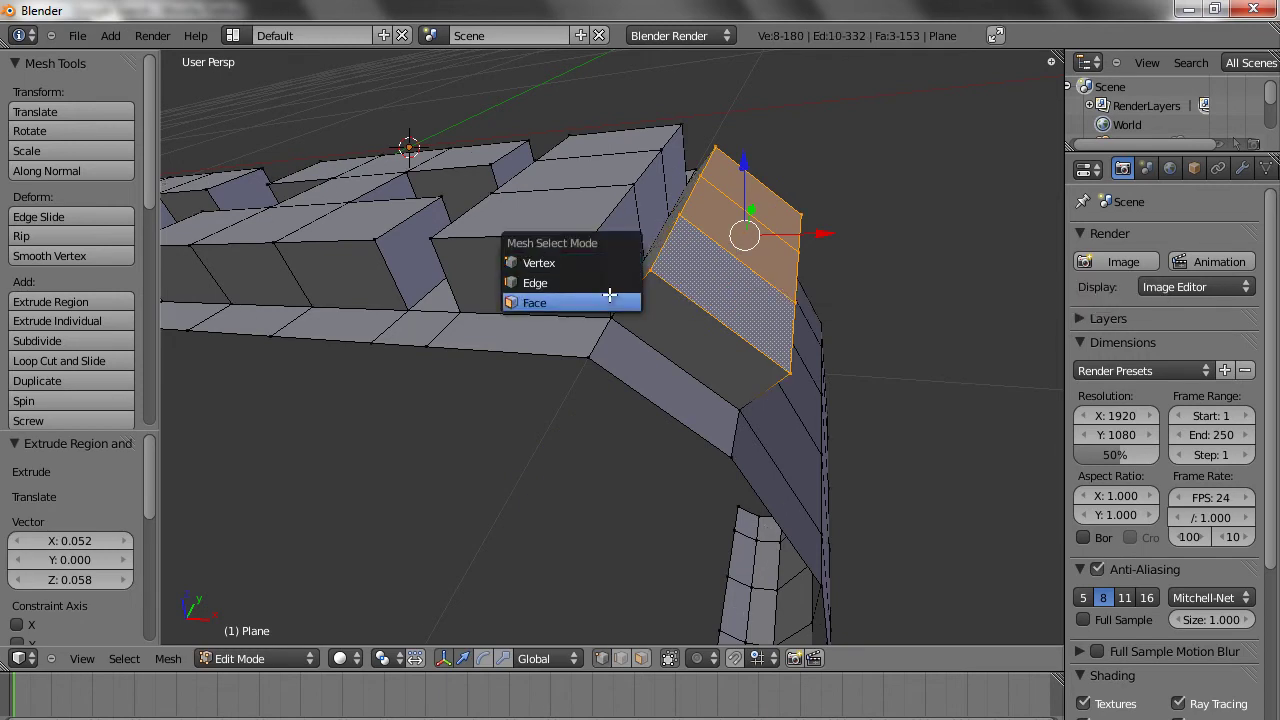
click(609, 306)
- Delete the three side faces of the flat raised block that face the newly extruded sloped block
right_click(638, 232)
shift+right_click(653, 212)
shift+right_click(678, 172)
key(x)
click(644, 170)
- Delete the three inner side faces of the sloped block that face the flat raised block
middle_drag(605, 287, 630, 310)
right_click(737, 317)
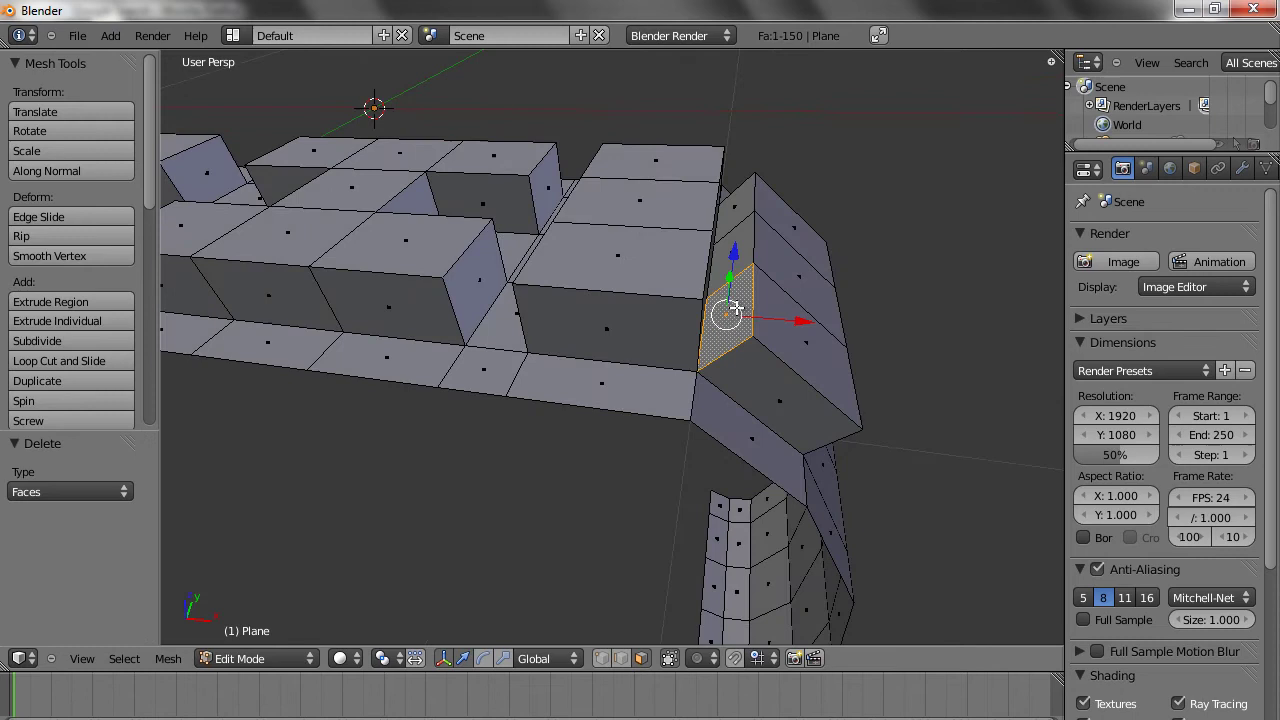
shift+right_click(737, 255)
shift+right_click(742, 200)
key(x)
click(682, 208)
- Switch to vertex selection and merge the front two vertex pairs across the gap between the raised blocks, using At Last
middle_drag(679, 387, 646, 360)
key(ctrl+Tab)
click(606, 316)
right_click(598, 250)
shift+right_click(559, 231)
key(alt+m)
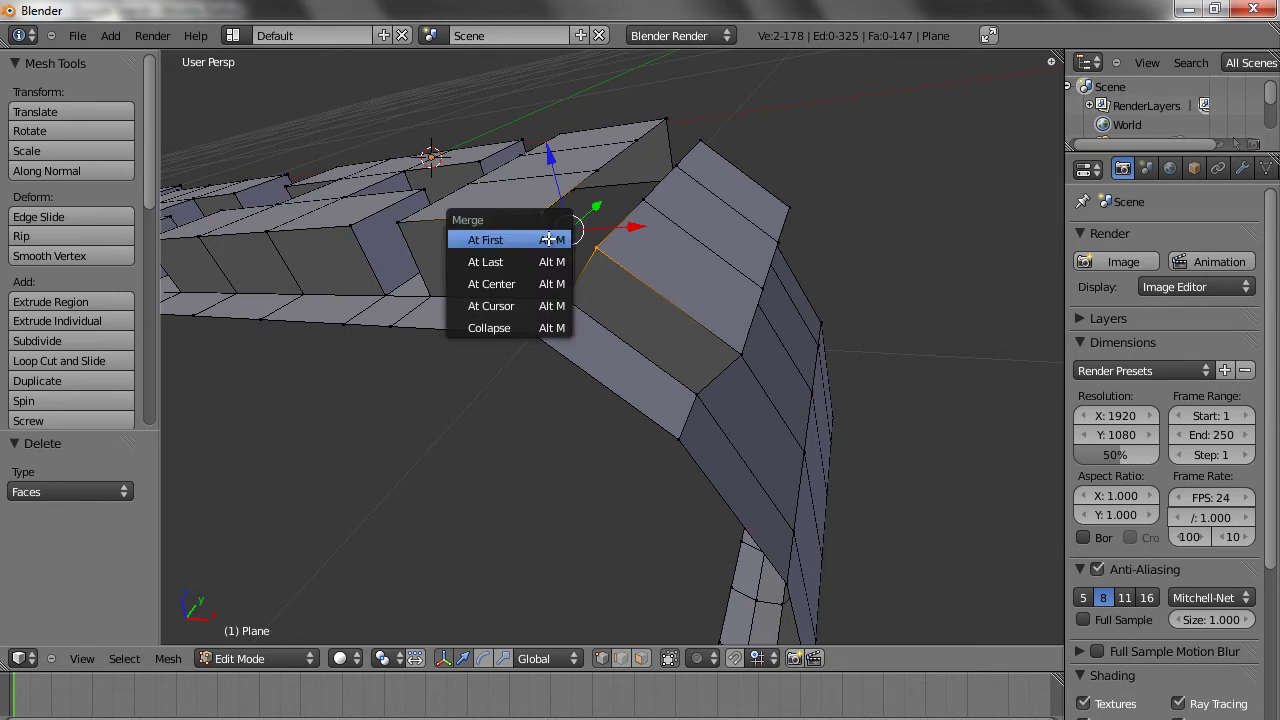
click(549, 262)
right_click(645, 199)
shift+right_click(590, 179)
key(alt+m)
click(587, 179)
- Merge the remaining two vertex pairs across the gap between the flat and sloped blocks, using At Last
middle_drag(771, 201, 760, 253)
right_click(660, 246)
shift+right_click(617, 209)
key(alt+m)
click(617, 209)
right_click(697, 186)
shift+right_click(664, 163)
key(alt+m)
click(660, 171)
- Merge the first two vertices on the sloped block's outer edge into the base vertices below them, using At Last
middle_drag(658, 171, 533, 275)
right_click(505, 213)
shift+right_click(516, 240)
key(alt+m)
click(518, 246)
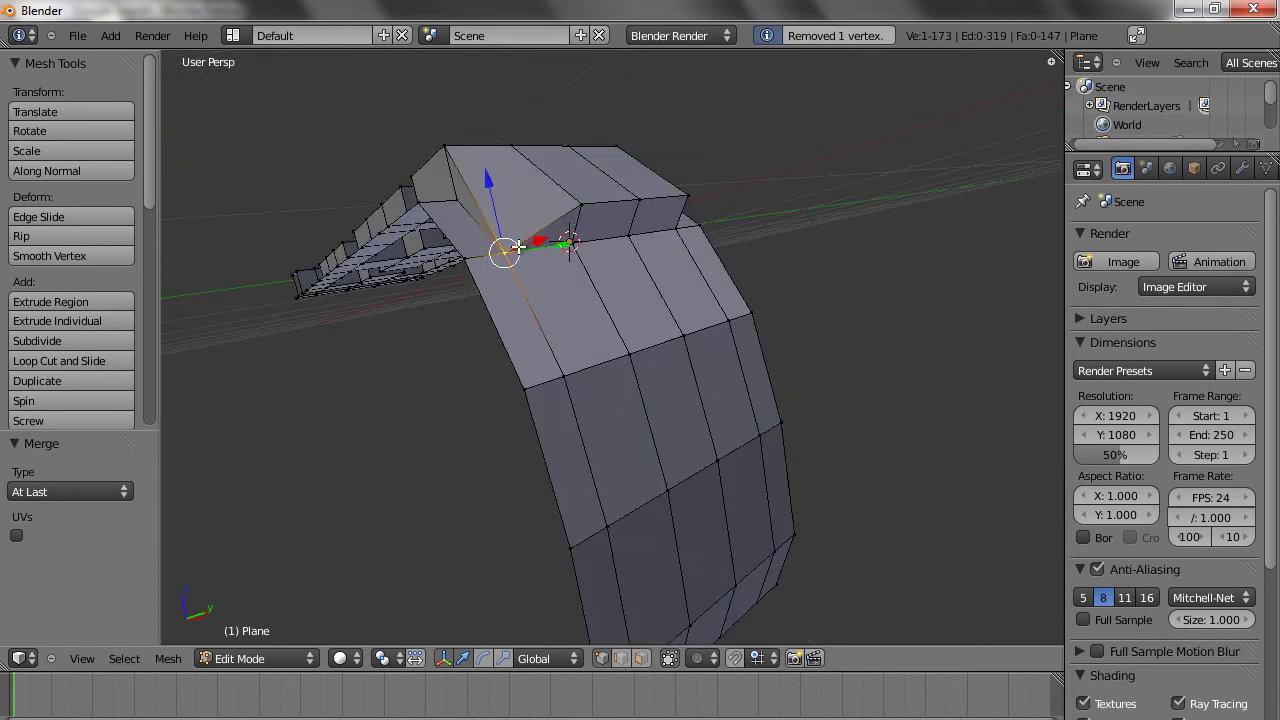
right_click(567, 216)
shift+right_click(569, 242)
key(alt+m)
click(569, 242)
- Merge the other two outer-edge vertices of the sloped block into their base vertices with At Last, and clear the selection
shift+right_click(680, 199)
key(alt+m)
click(645, 247)
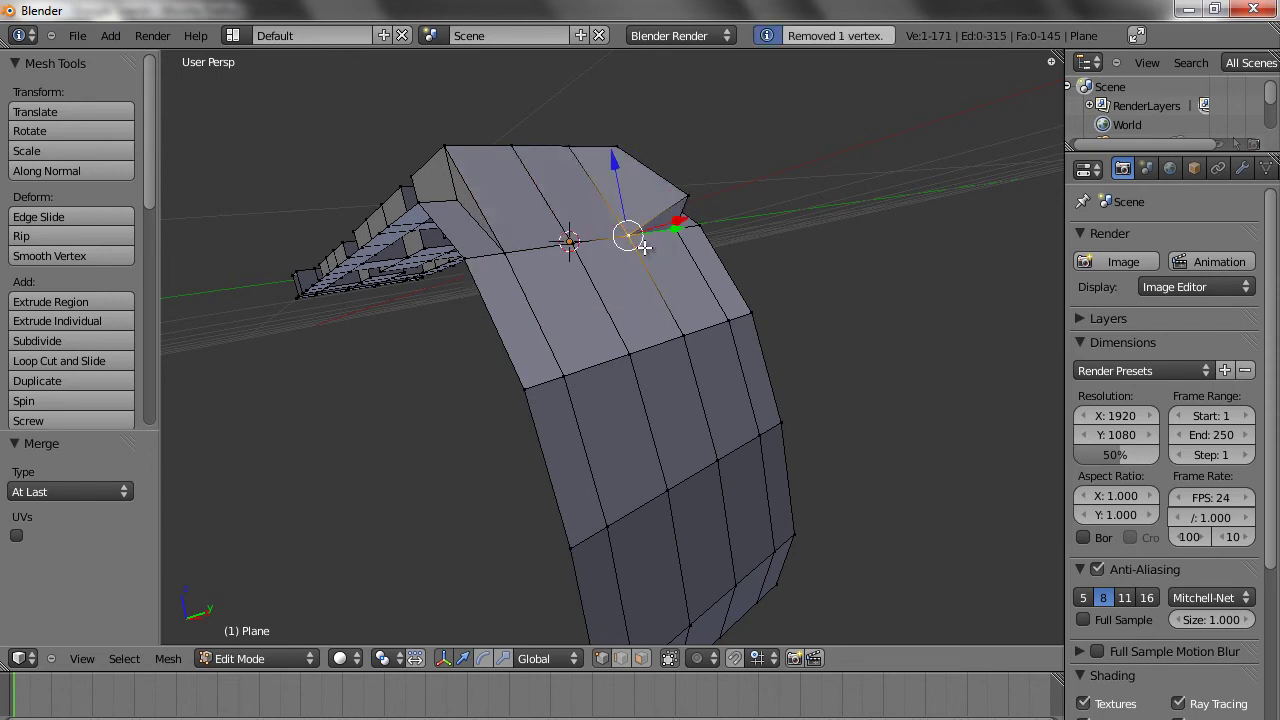
right_click(684, 197)
shift+right_click(683, 238)
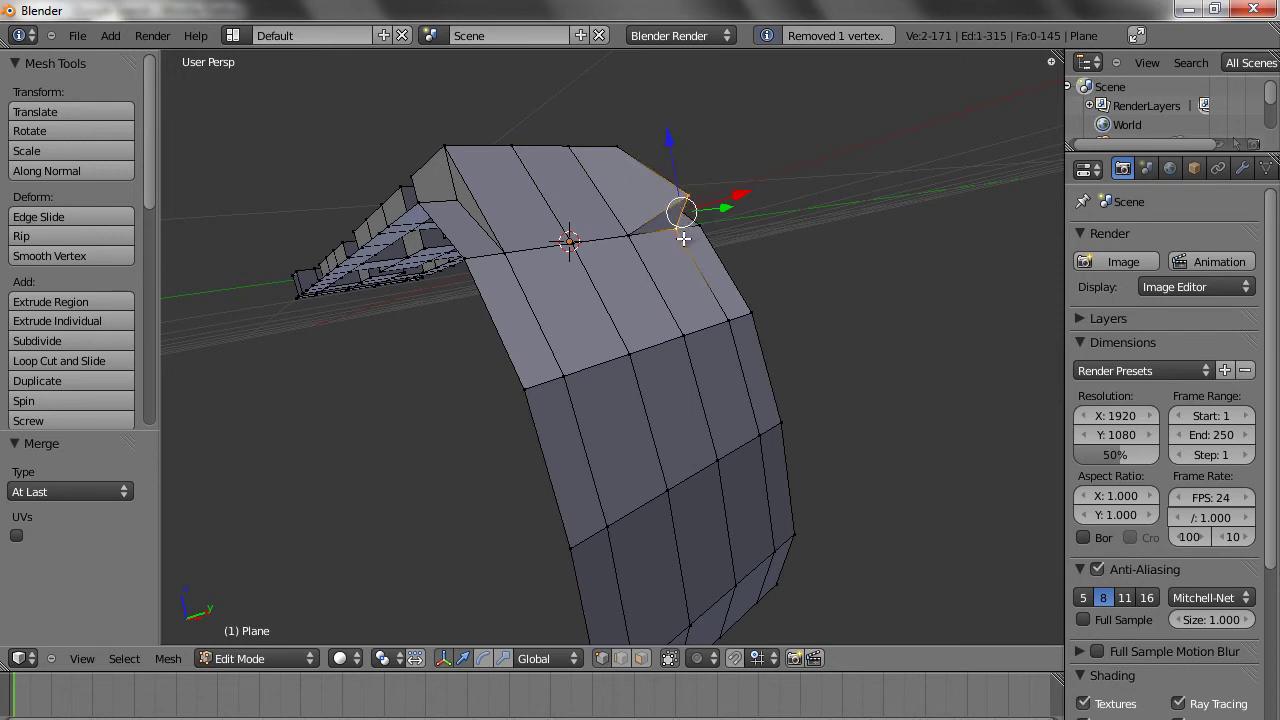
key(alt+m)
click(682, 242)
key(a)
- Select the four vertices along the sloped block's merged outer edge and lower them along Z by about 0.063
middle_drag(684, 240, 642, 384)
right_click(636, 297)
shift+right_click(655, 266)
shift+right_click(668, 243)
shift+right_click(640, 238)
drag(657, 207, 664, 216)
middle_drag(677, 294, 639, 290)
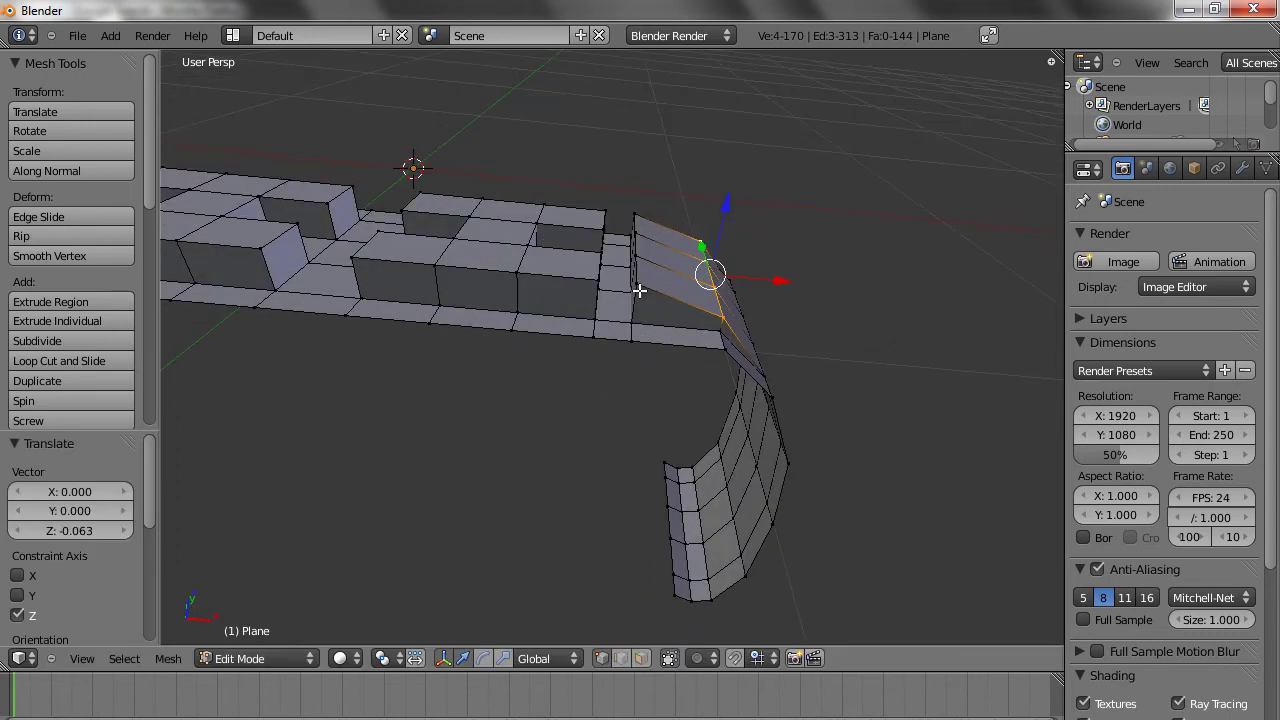
middle_drag(797, 333, 803, 318)
scroll(680, 346, up, 1)
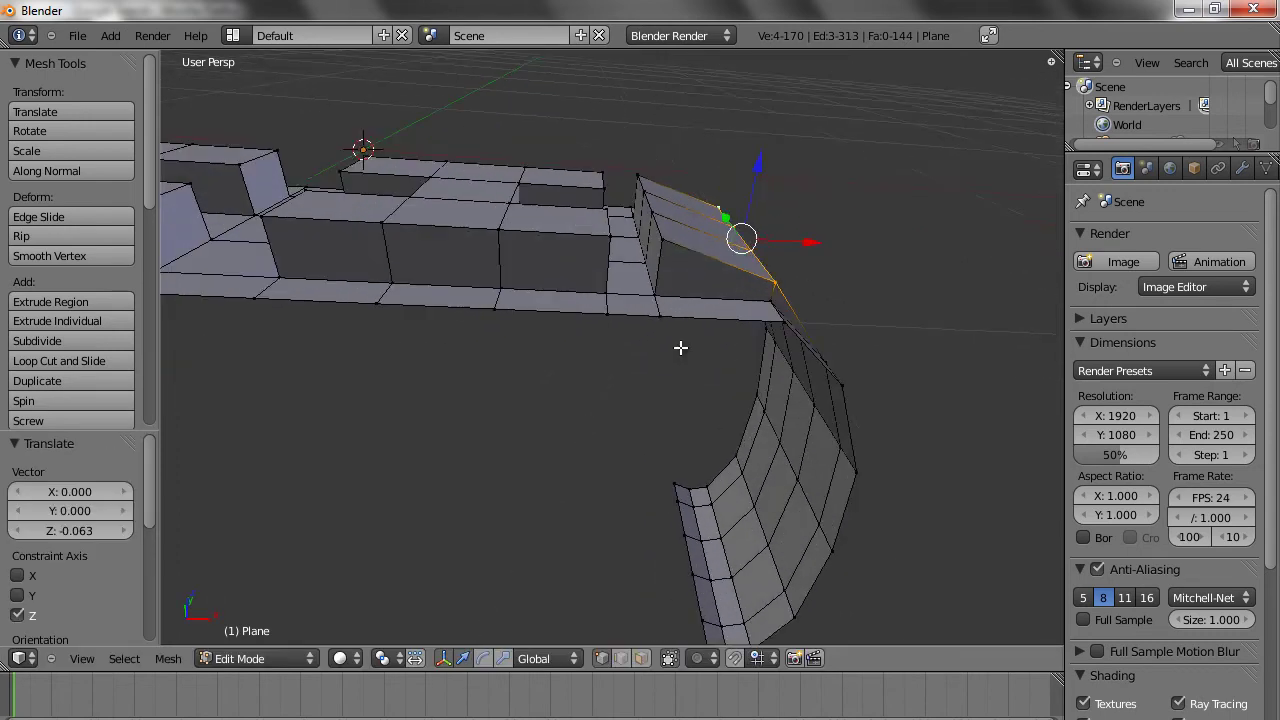
- Return the mesh to Object Mode and examine the overall shape of the tread segment
scroll(680, 349, down, 5)
key(Tab)
middle_drag(617, 415, 694, 480)
scroll(657, 345, up, 3)
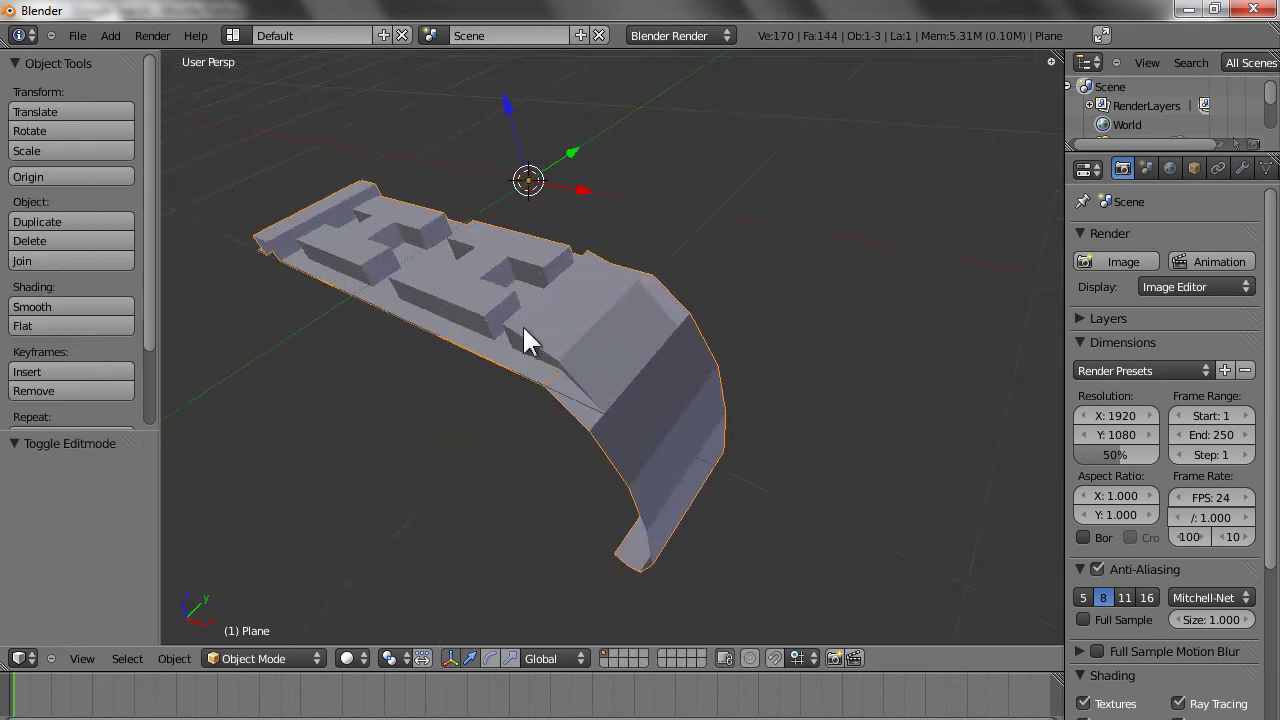
key(Tab)
key(Tab)
scroll(533, 319, down, 2)
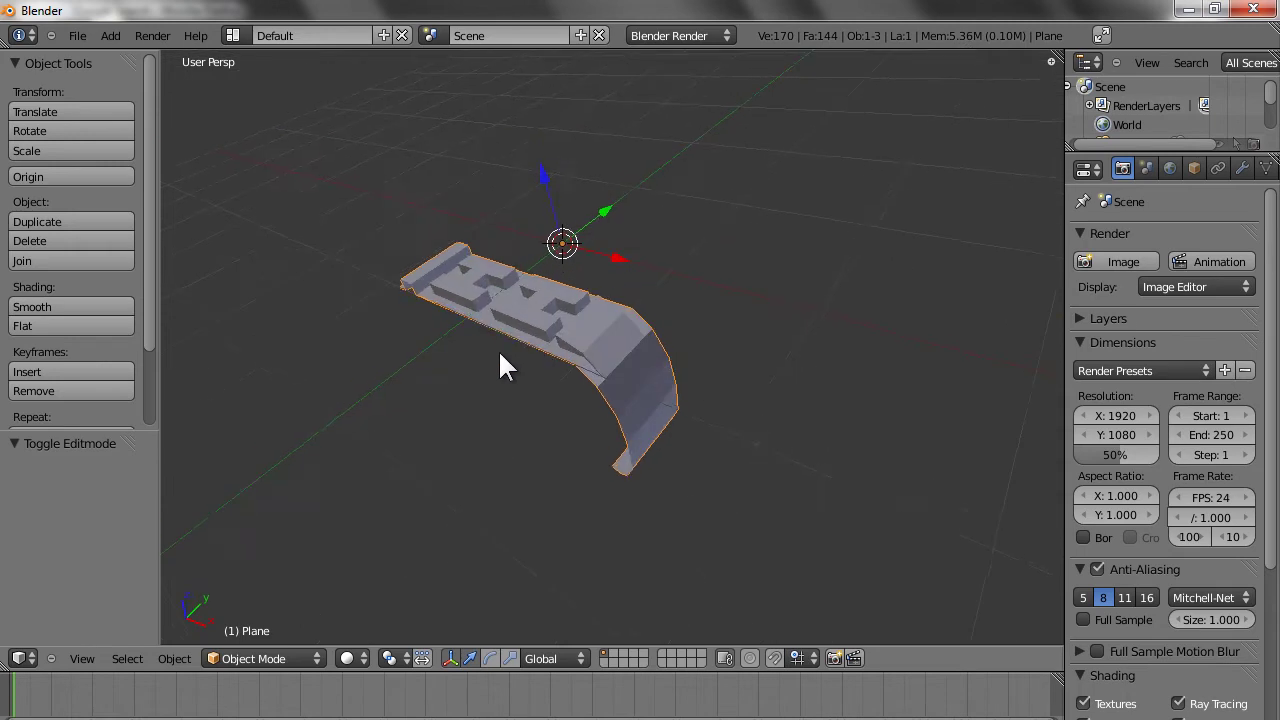
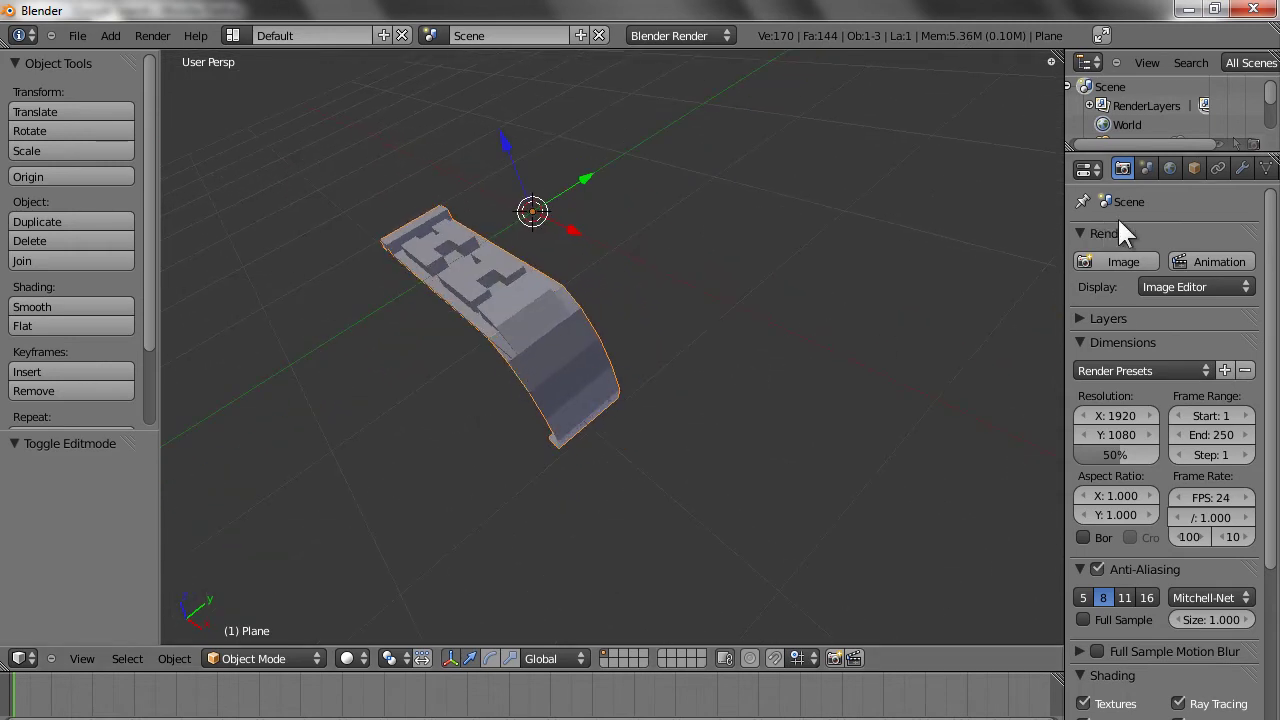
- Add an Array modifier to the tread segment
click(1241, 168)
click(1140, 261)
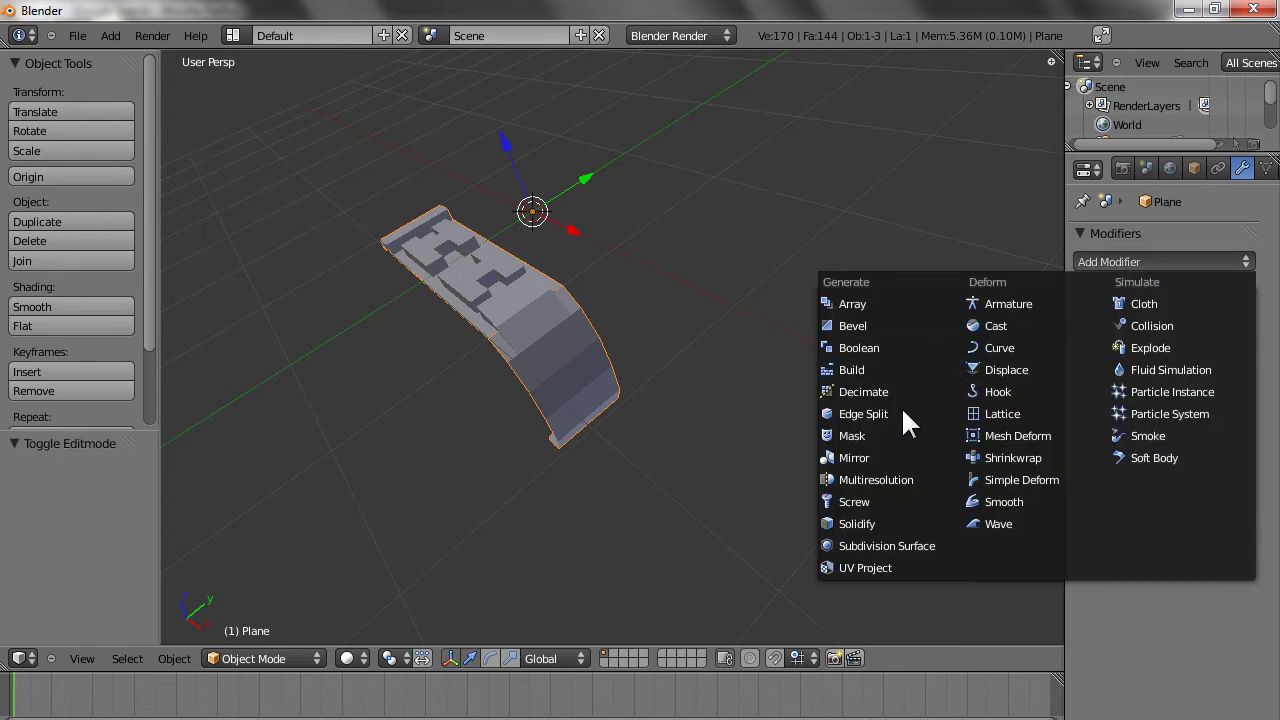
click(856, 304)
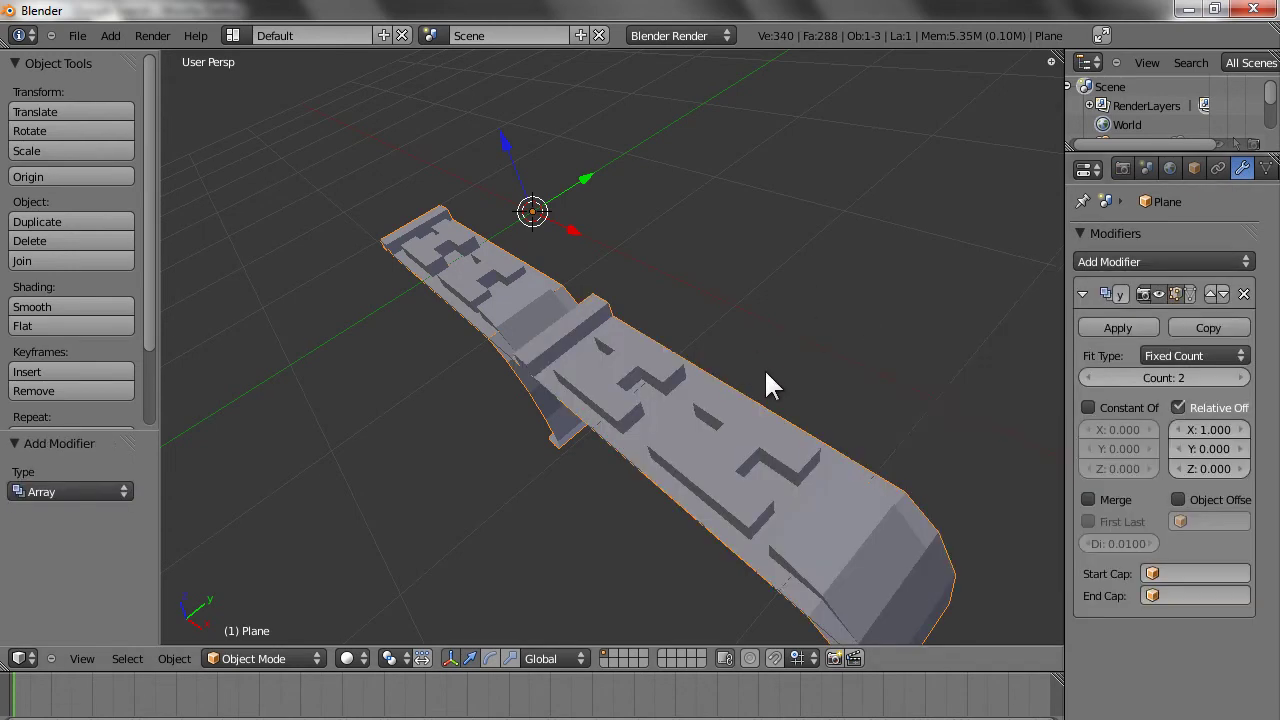
scroll(630, 410, down, 2)
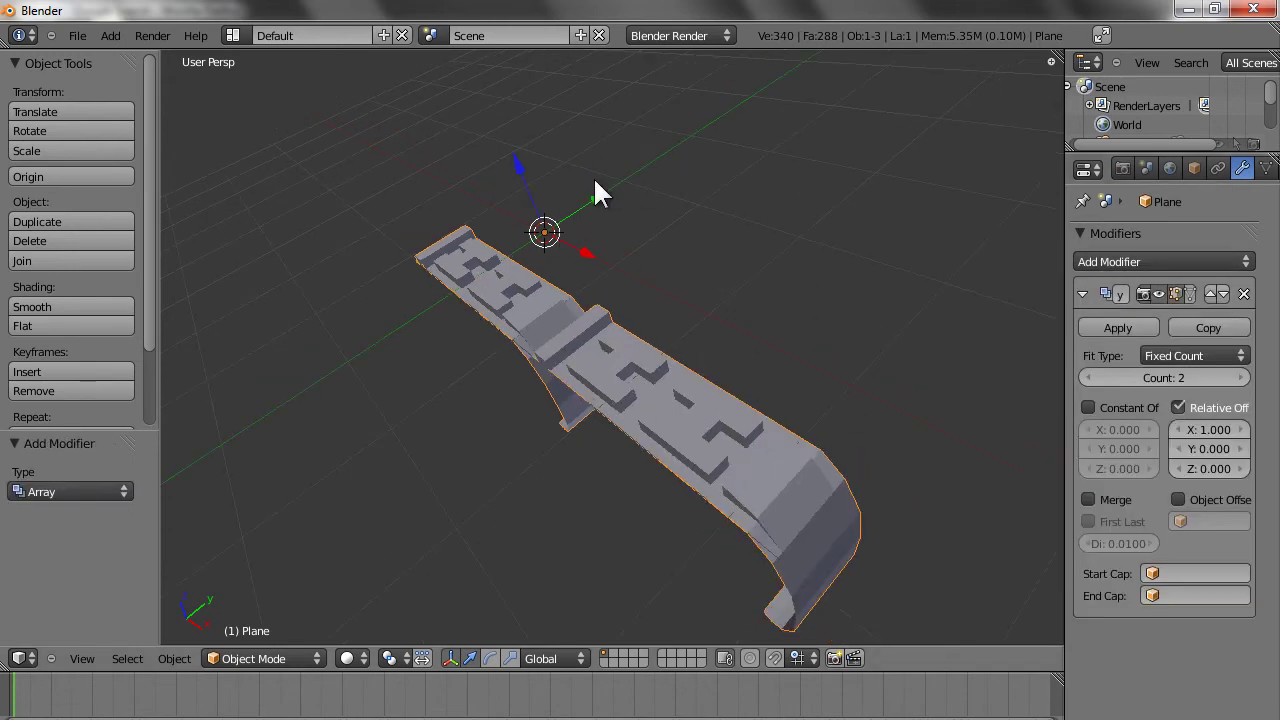
- Set the array's relative offset to 0 on X and 1 on Y
click(1194, 431)
text(0)
key(Return)
click(1207, 449)
text(1)
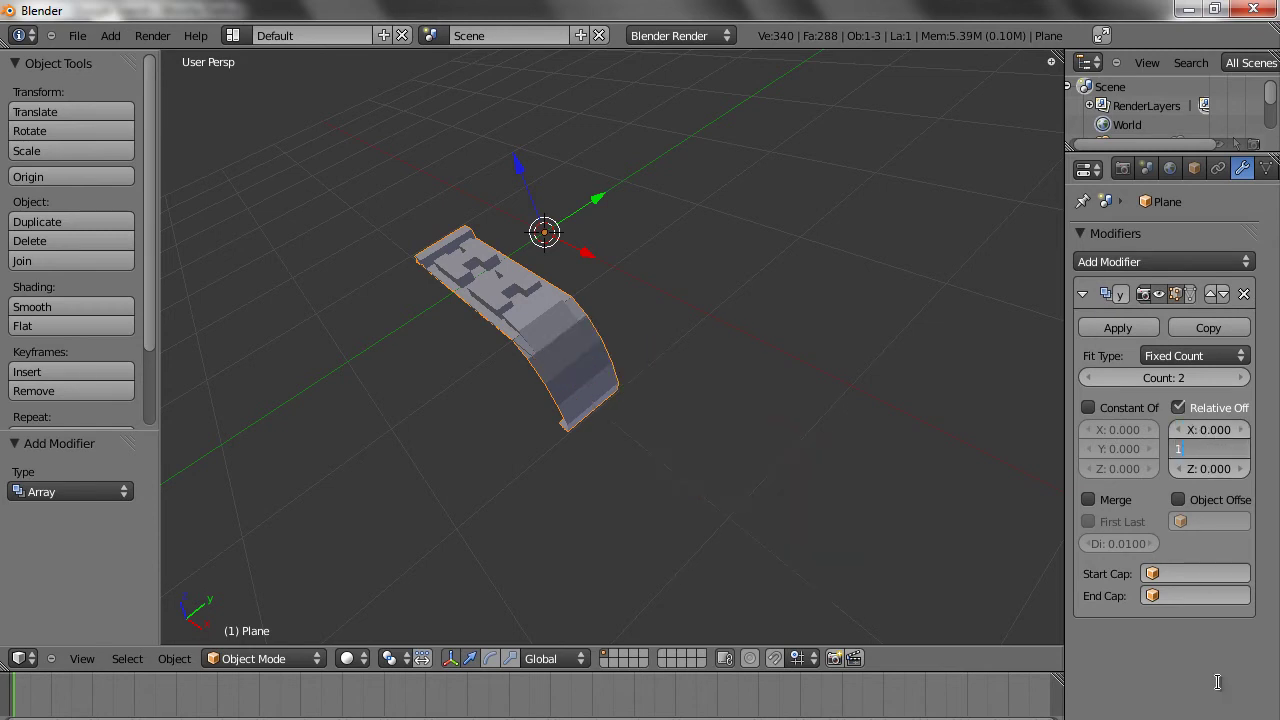
key(Return)
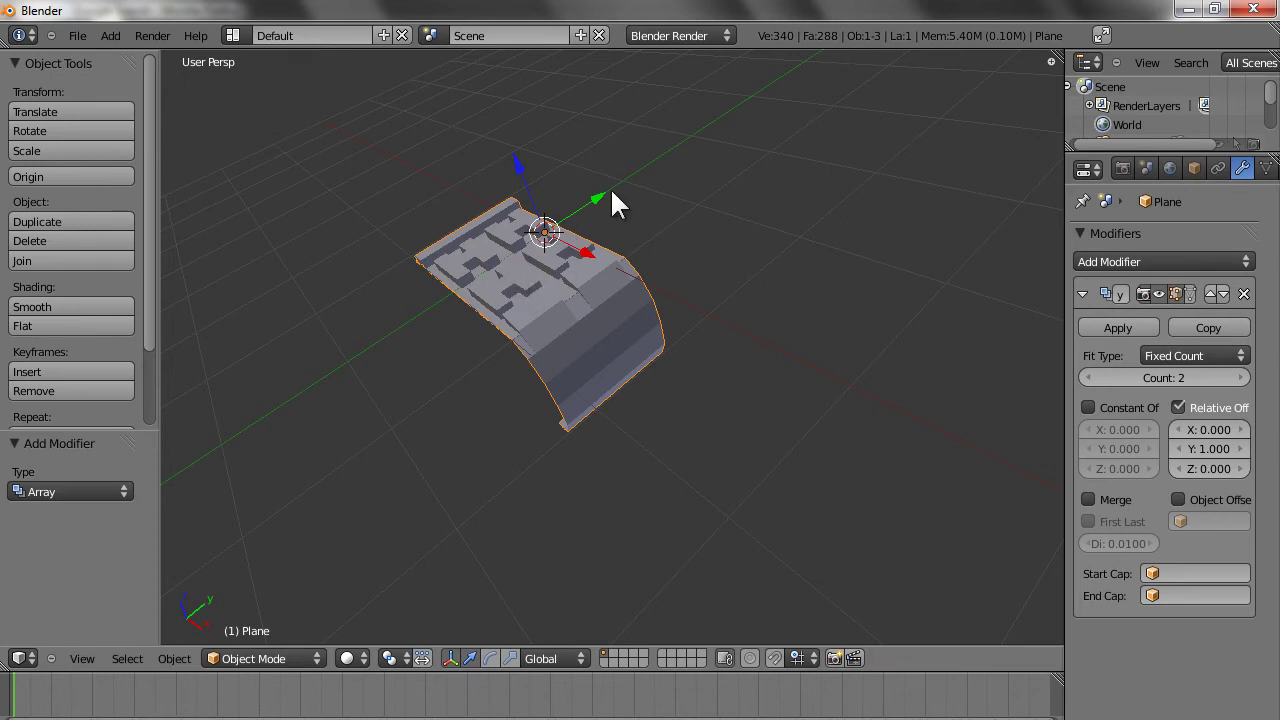
- Raise the array's count to 10 copies
click(1243, 379)
click(1243, 379)
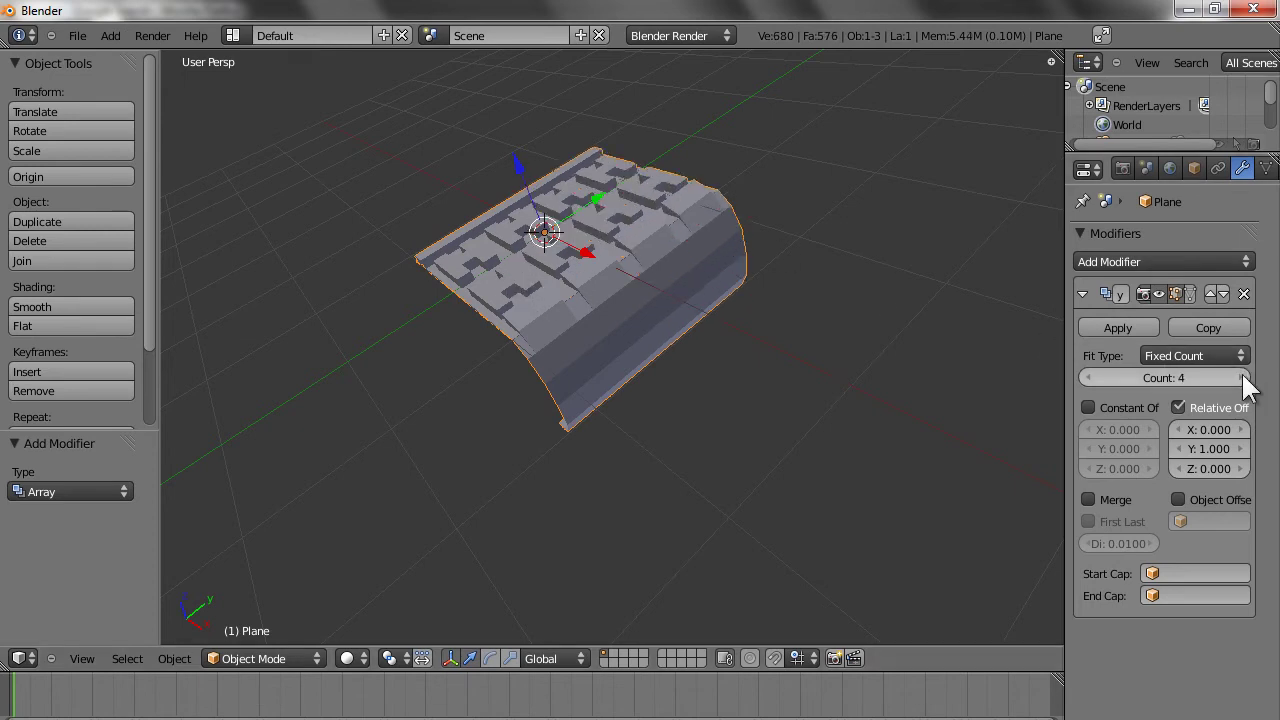
click(1243, 379)
click(1243, 379)
click(1243, 379)
click(1243, 379)
click(1243, 379)
click(1243, 379)
- Examine the repeated tread strip from several angles and distances
middle_drag(864, 318, 551, 394)
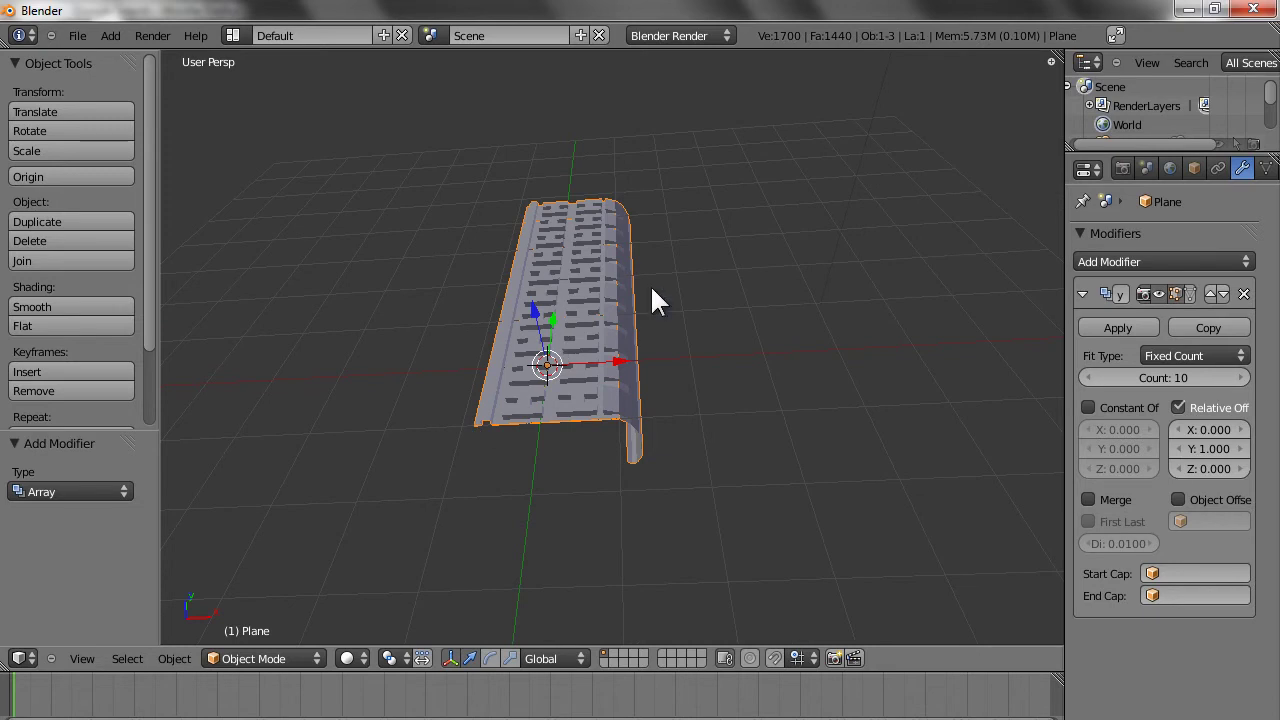
scroll(660, 380, down, 2)
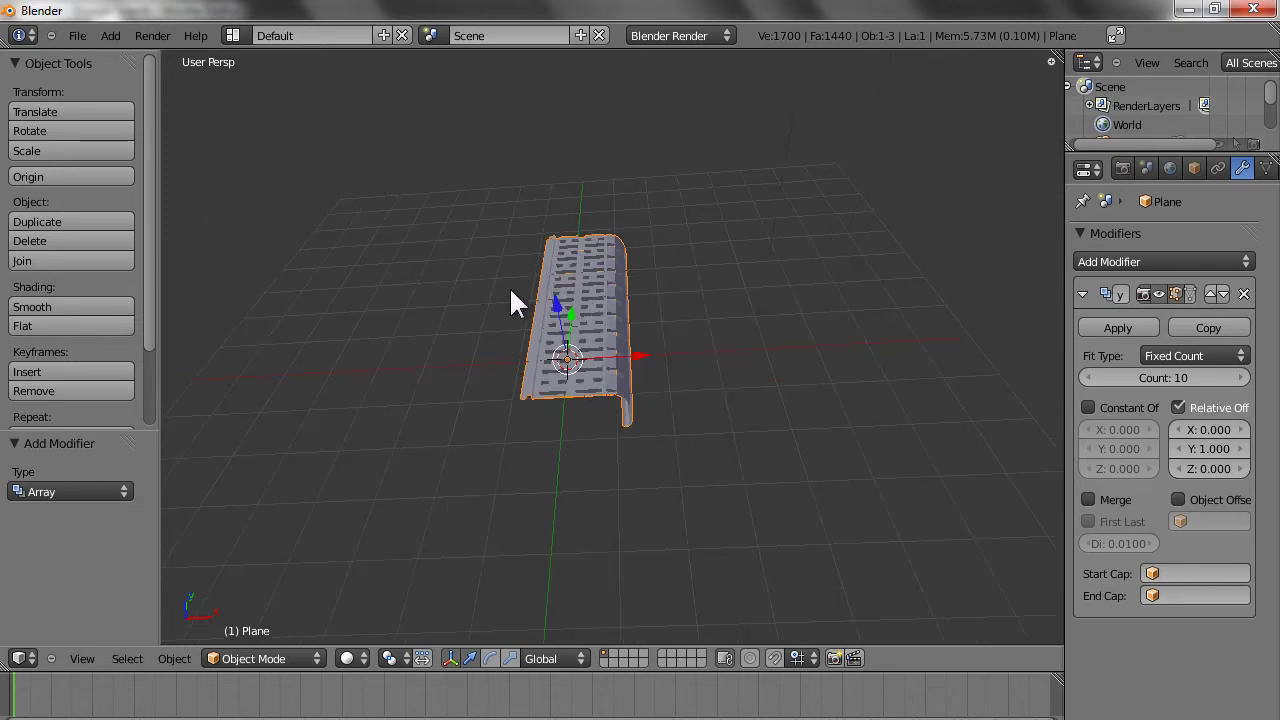
middle_drag(563, 394, 448, 382)
middle_drag(595, 379, 543, 394)
scroll(657, 400, down, 4)
scroll(621, 387, up, 3)
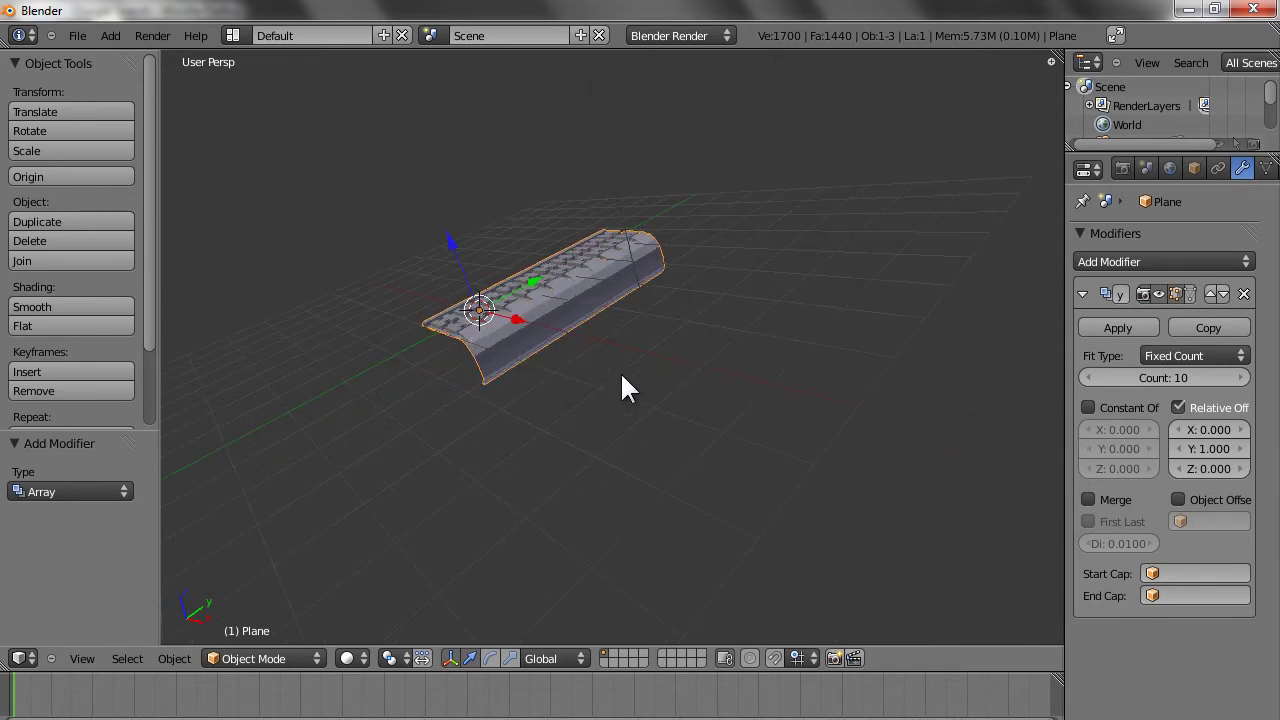
scroll(622, 377, down, 1)
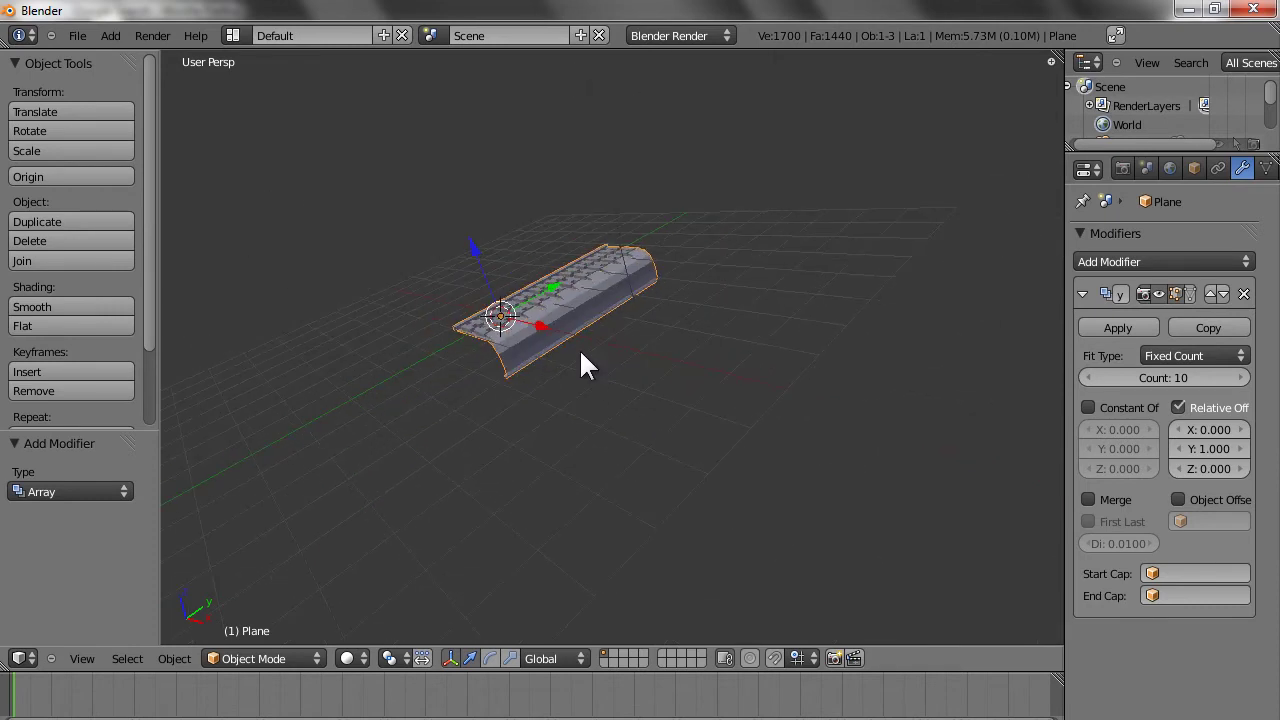
shift+middle_drag(530, 345, 503, 275)
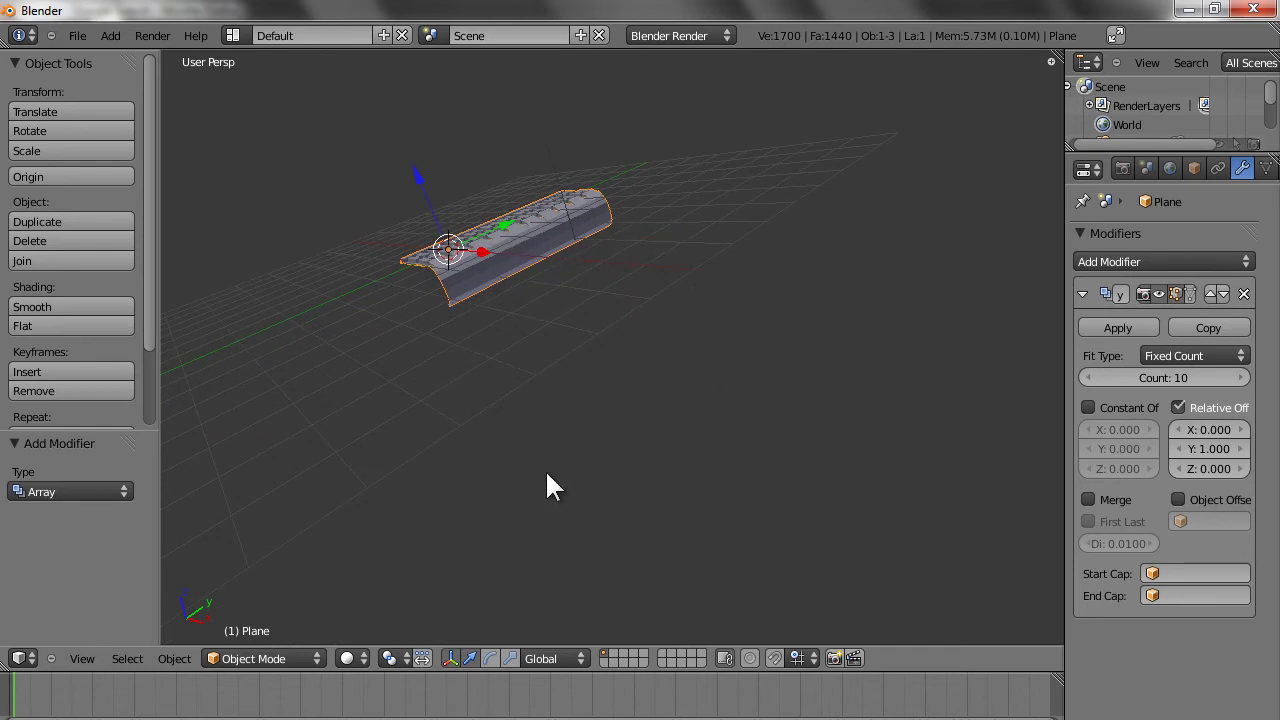
key(shift+a)
mouse_move(612, 309)
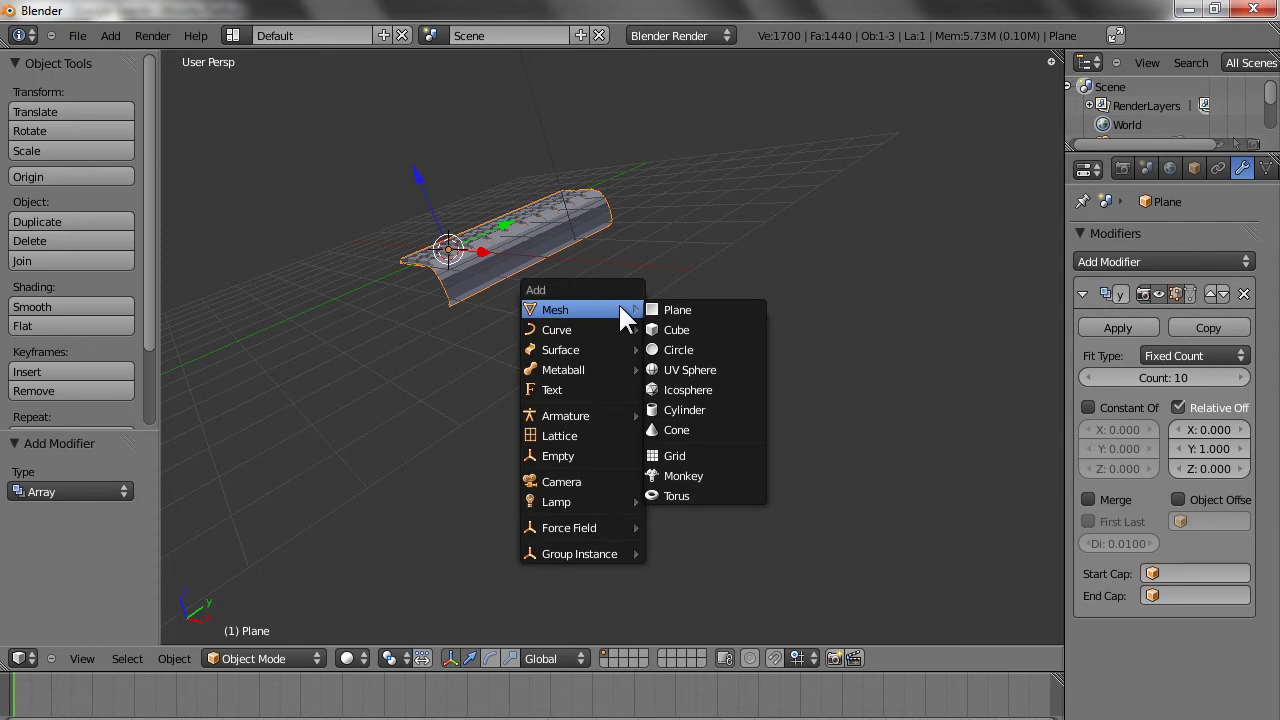
mouse_move(584, 334)
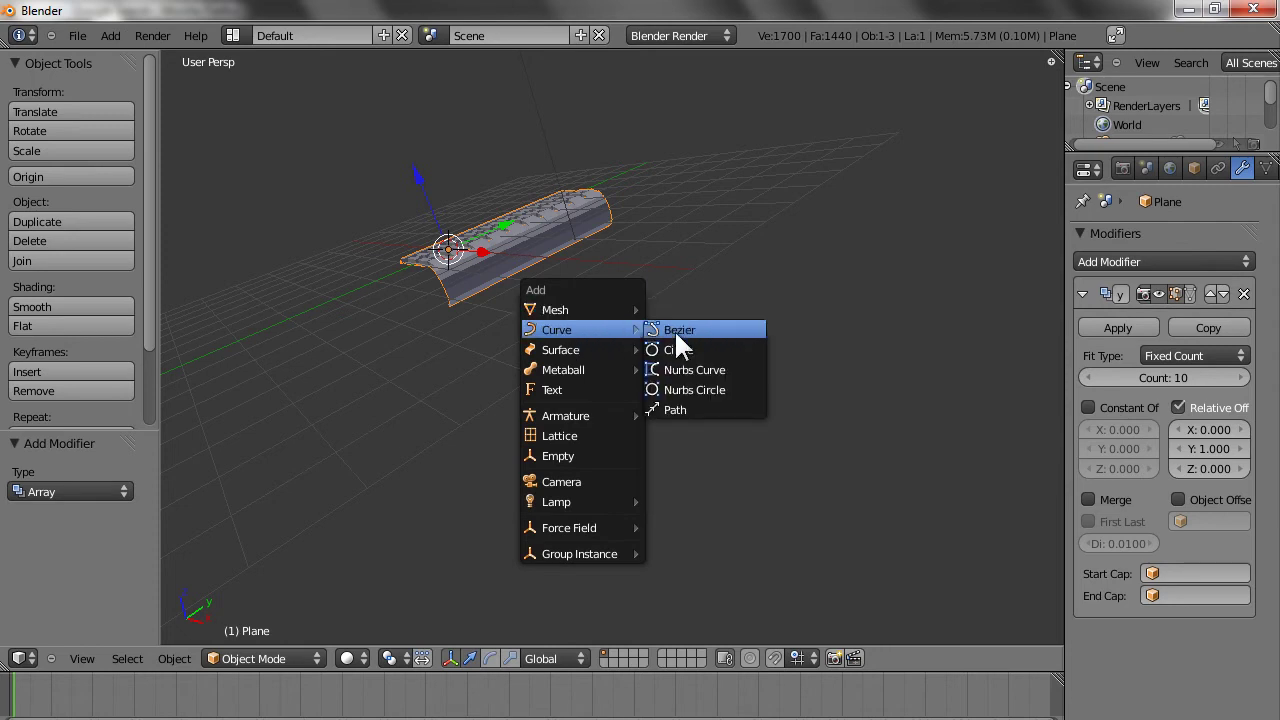
click(686, 344)
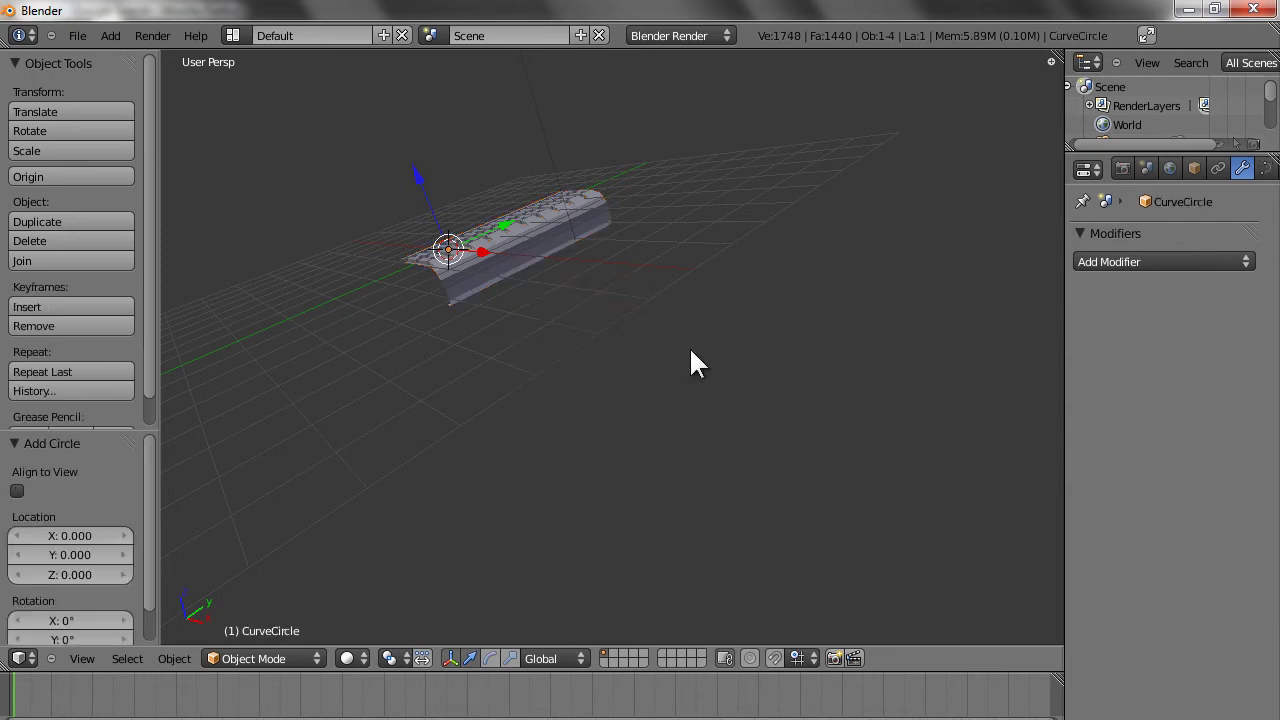
middle_drag(510, 305, 605, 296)
middle_drag(451, 271, 497, 403)
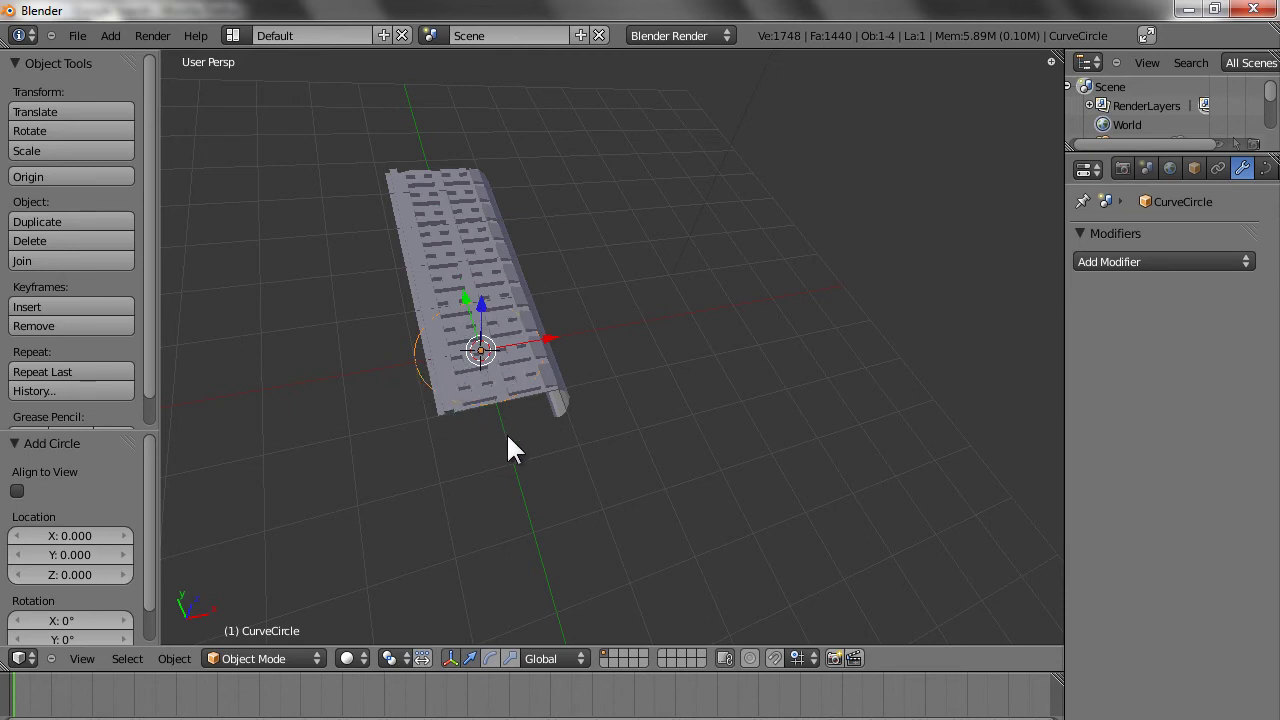
key(x)
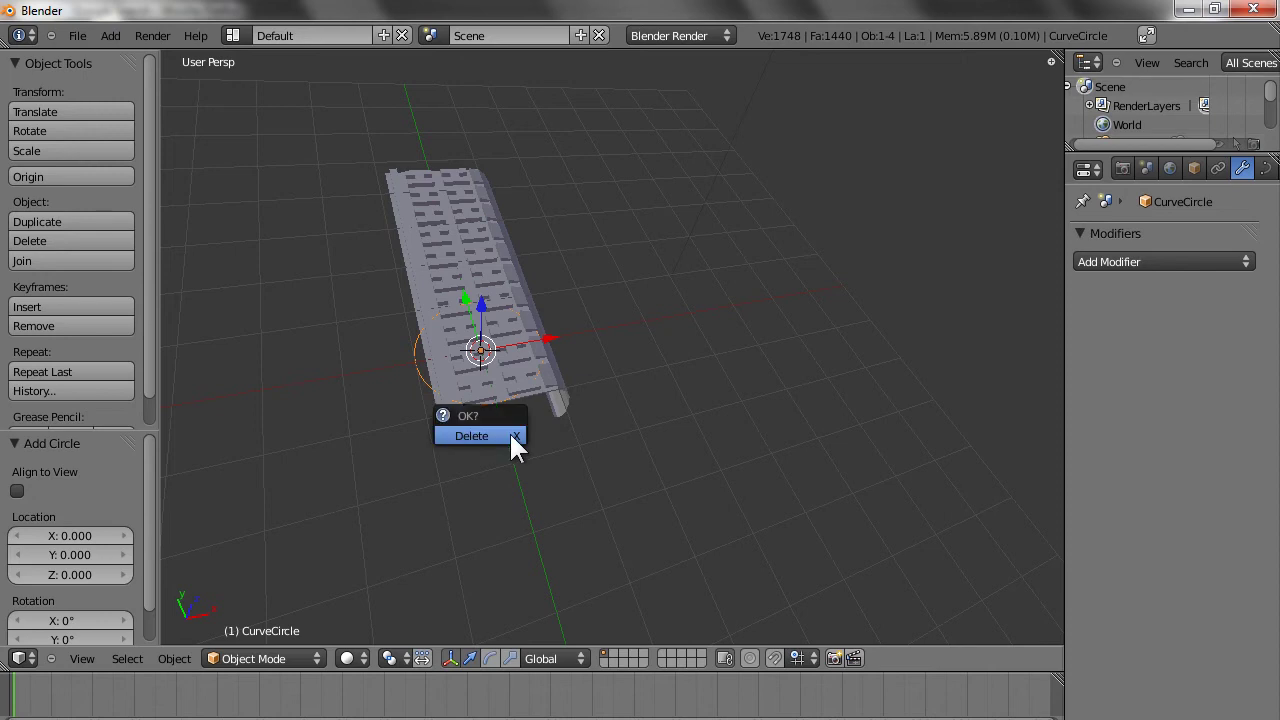
click(509, 433)
- Enter Edit Mode on the tread strip and snap the 3D cursor to the front corner vertex at the segment's flat end
middle_drag(509, 433, 534, 502)
right_click(432, 345)
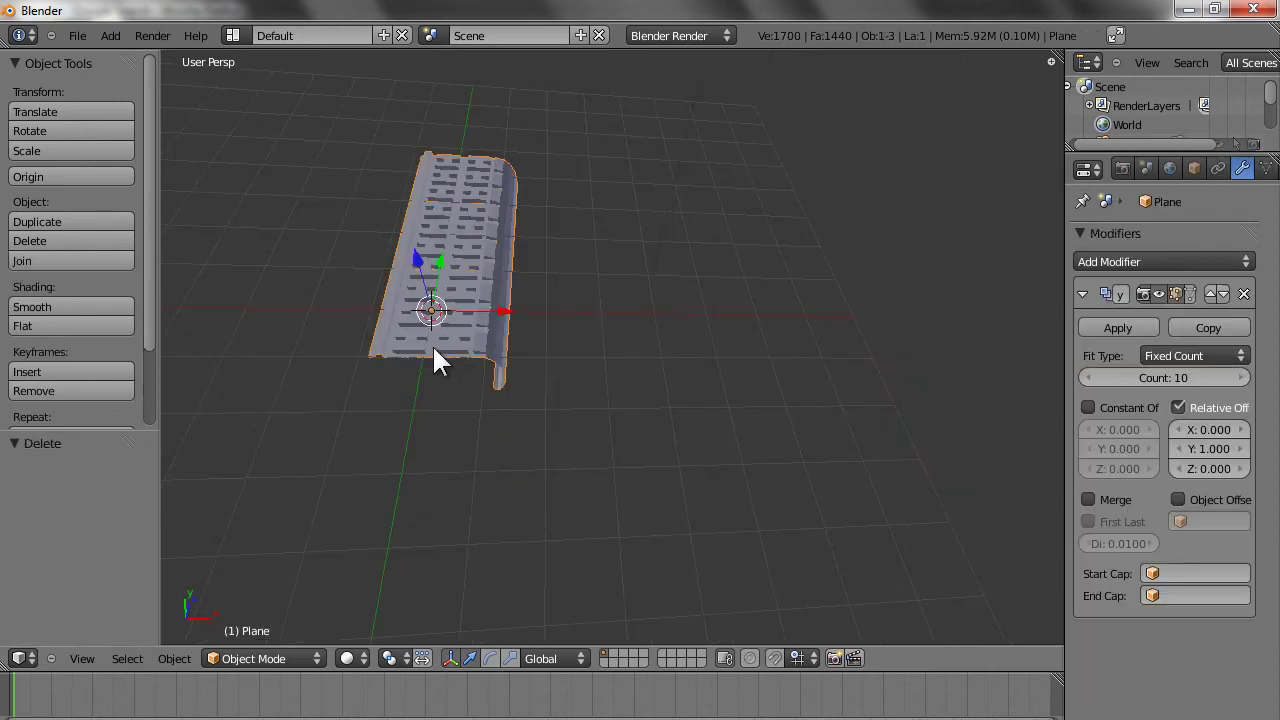
key(Tab)
middle_drag(432, 345, 609, 343)
middle_drag(529, 466, 486, 388)
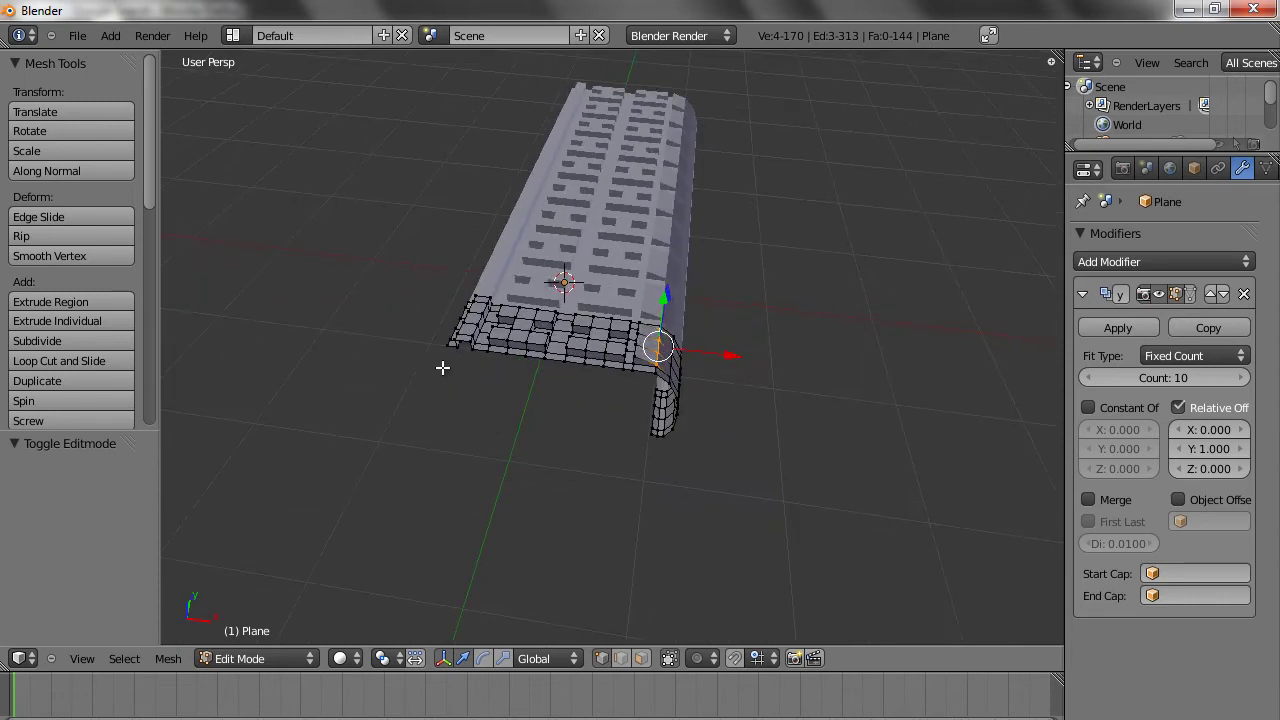
scroll(443, 351, up, 2)
shift+middle_drag(443, 351, 517, 363)
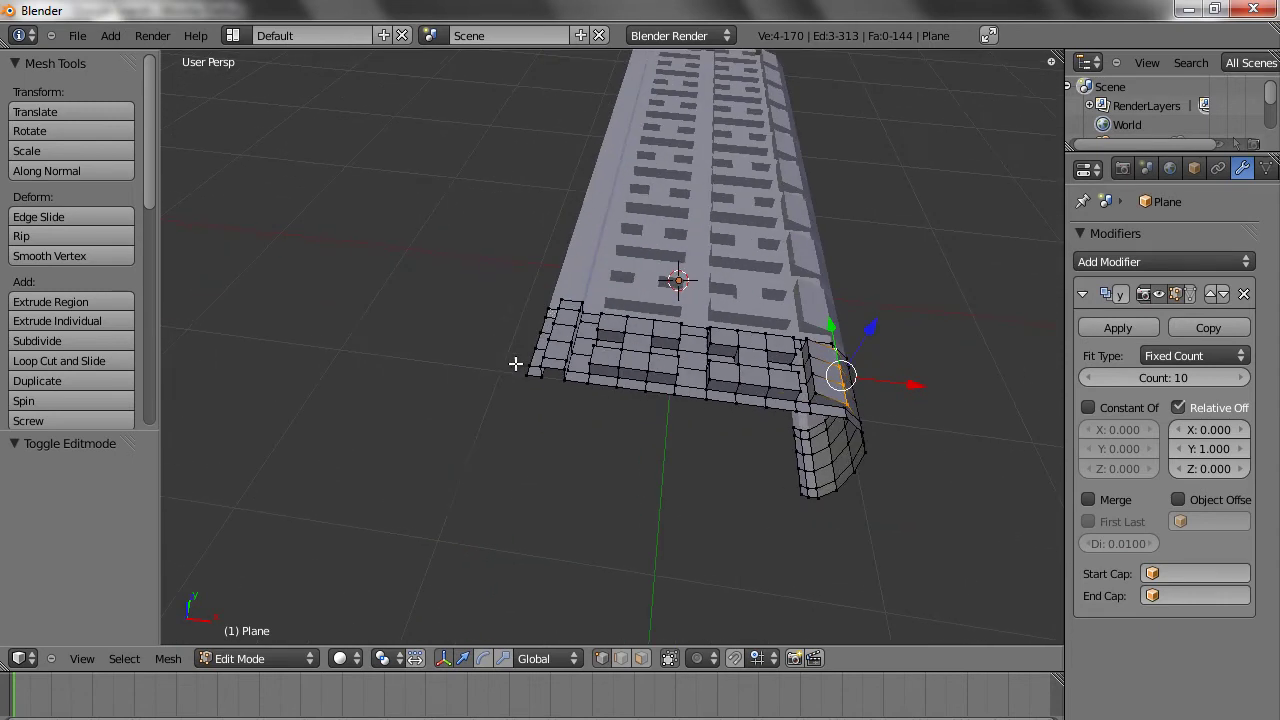
right_click(525, 374)
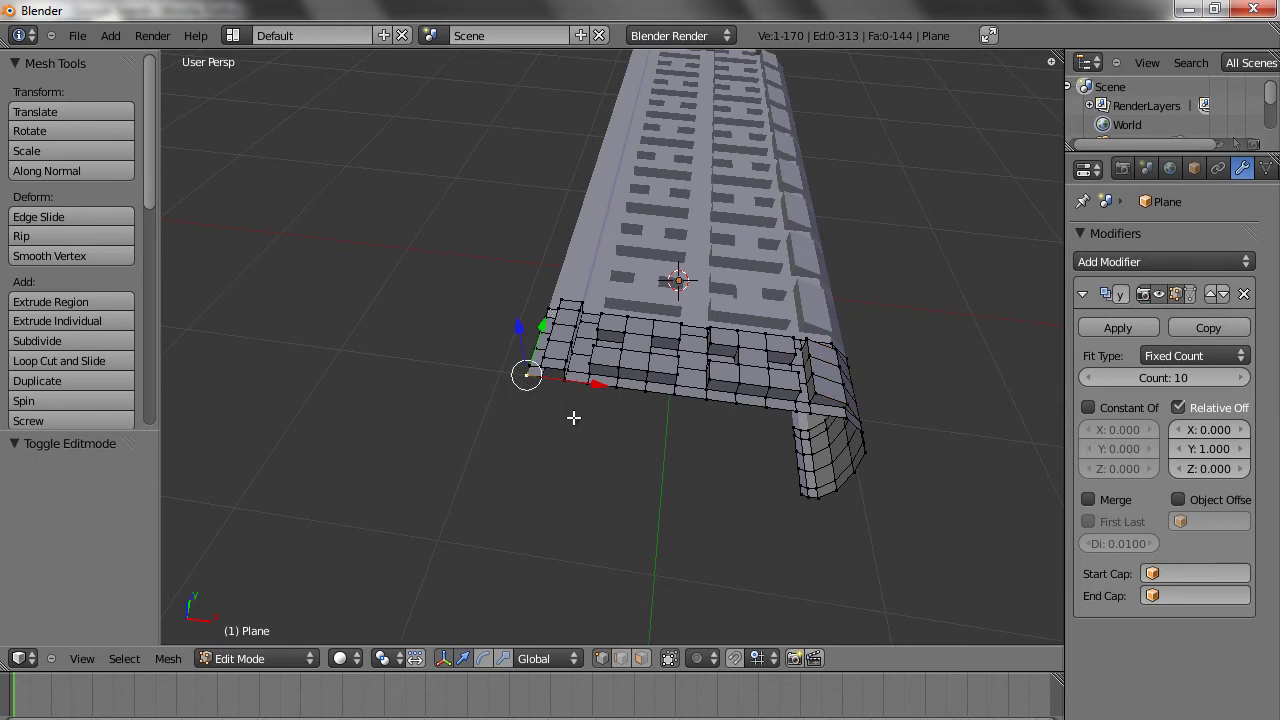
key(shift+s)
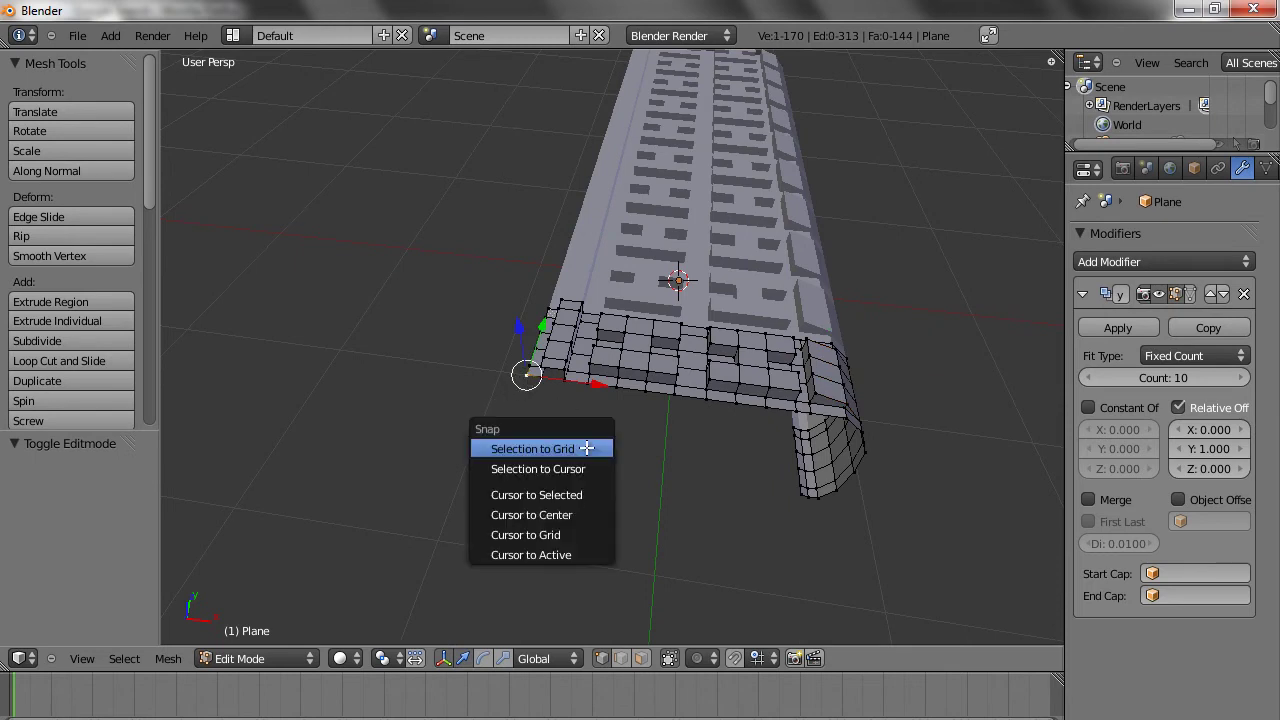
click(578, 494)
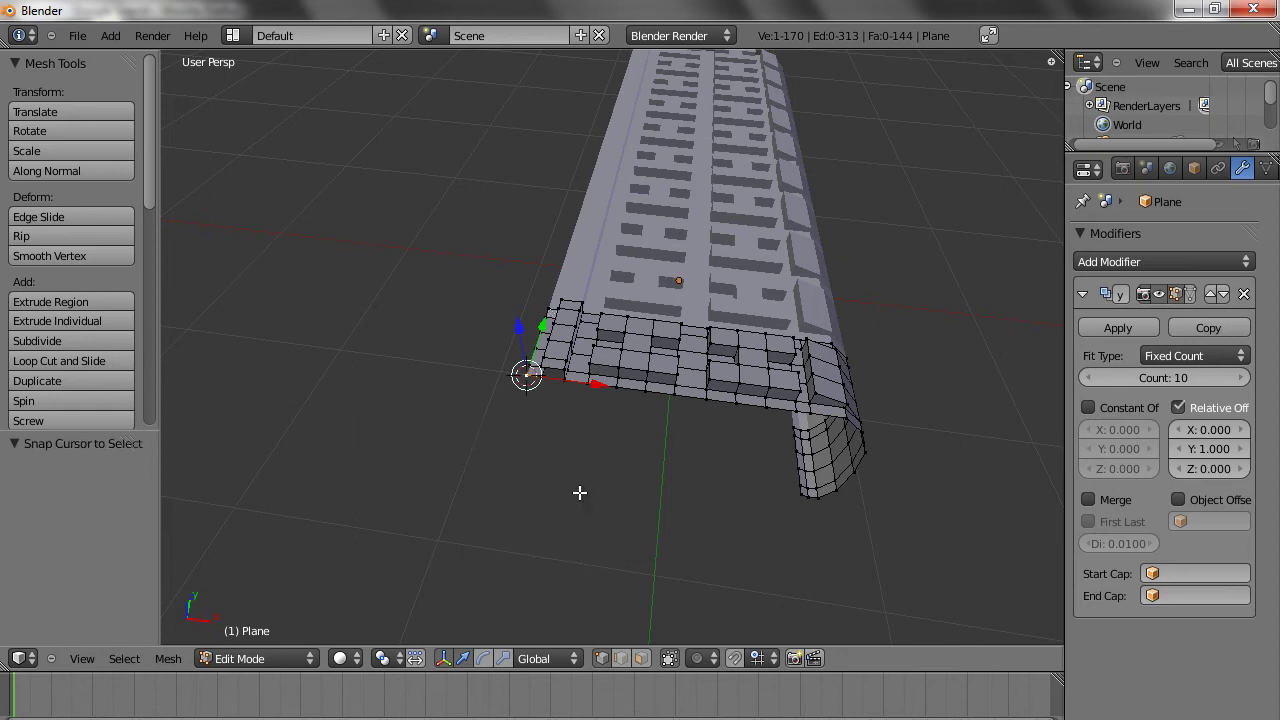
- Return to Object Mode and add a curve circle at the 3D cursor on the tread strip's front corner
key(Tab)
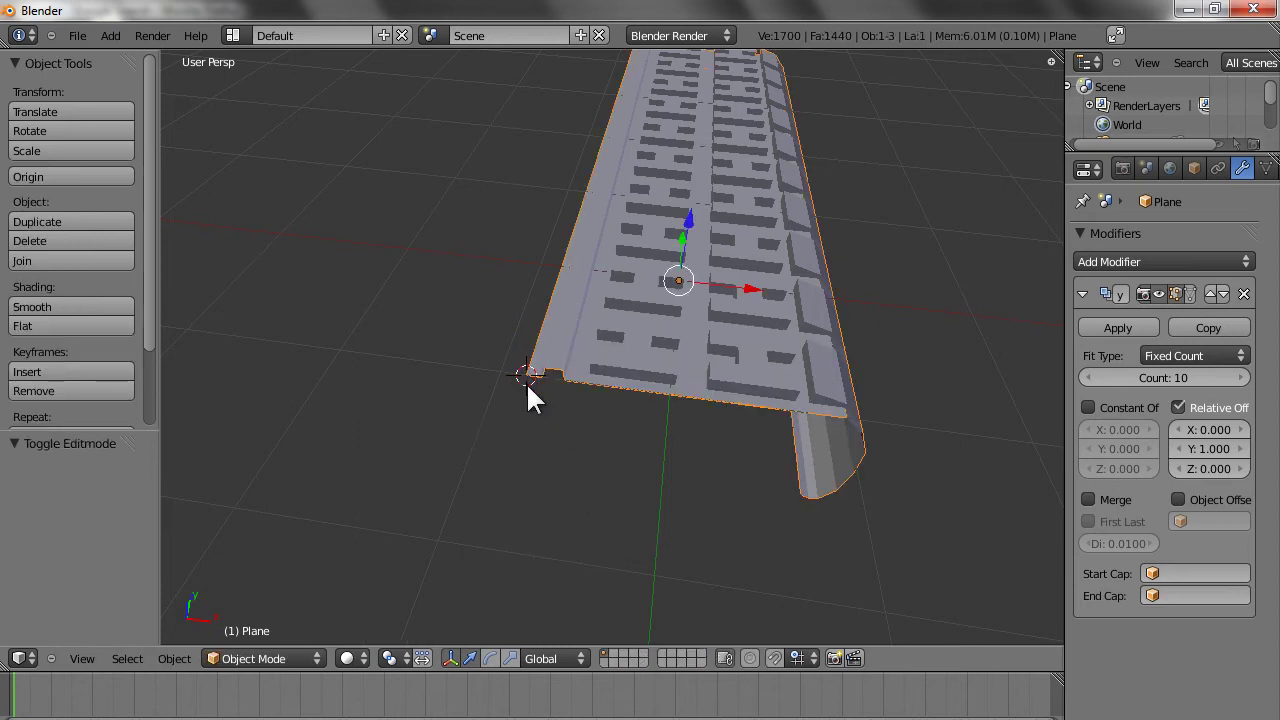
scroll(713, 503, down, 2)
middle_drag(713, 500, 727, 486)
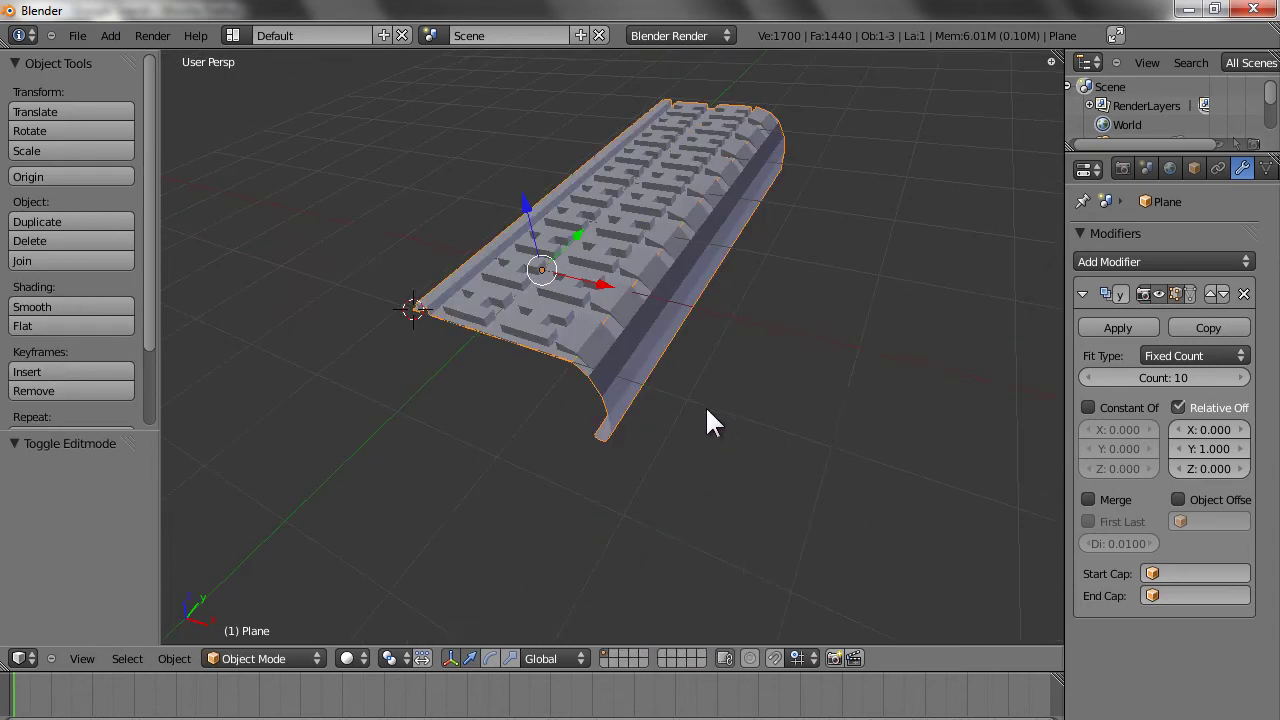
key(shift+a)
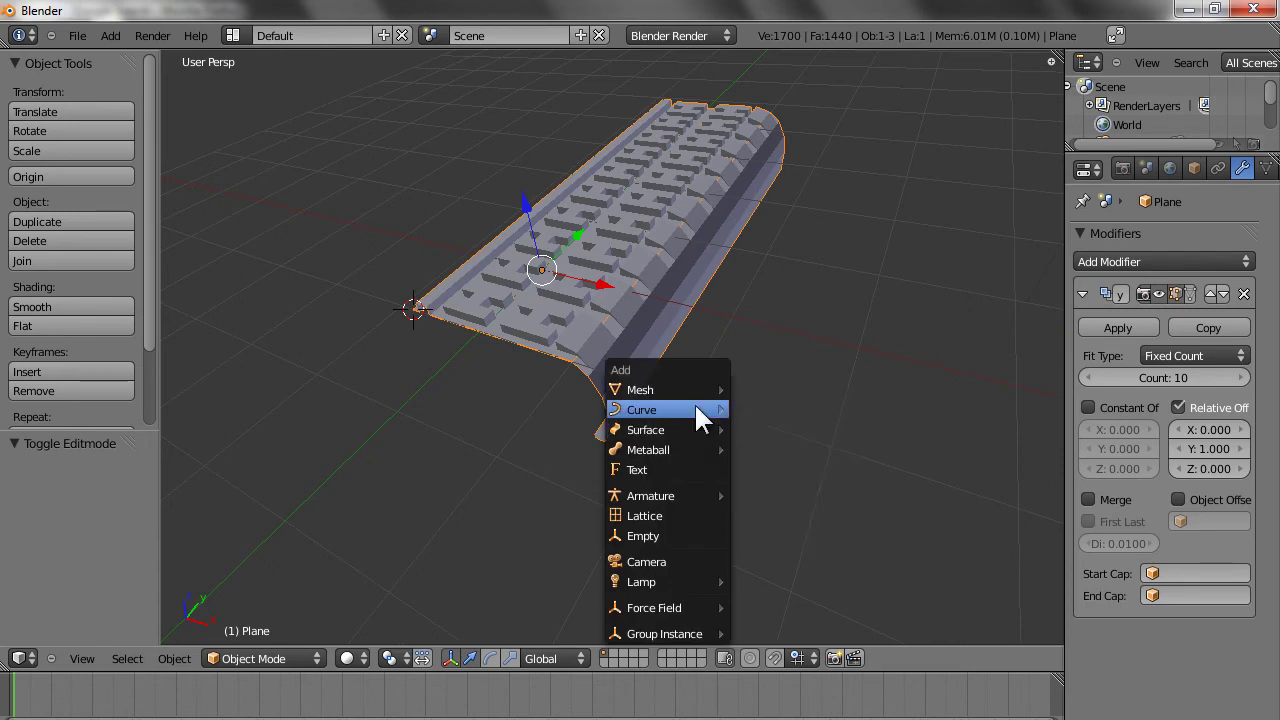
mouse_move(712, 410)
click(742, 426)
middle_drag(437, 357, 485, 402)
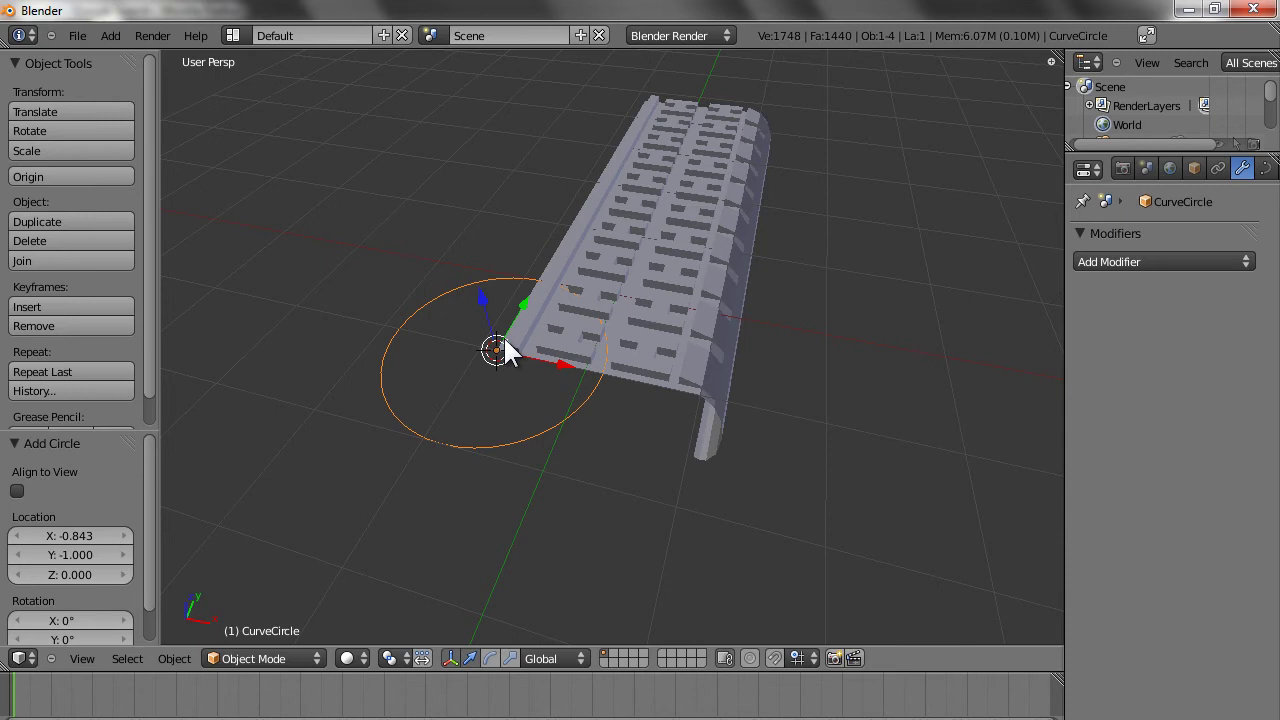
- Rotate the curve circle 90 degrees around the global Y axis so it stands upright
key(r)
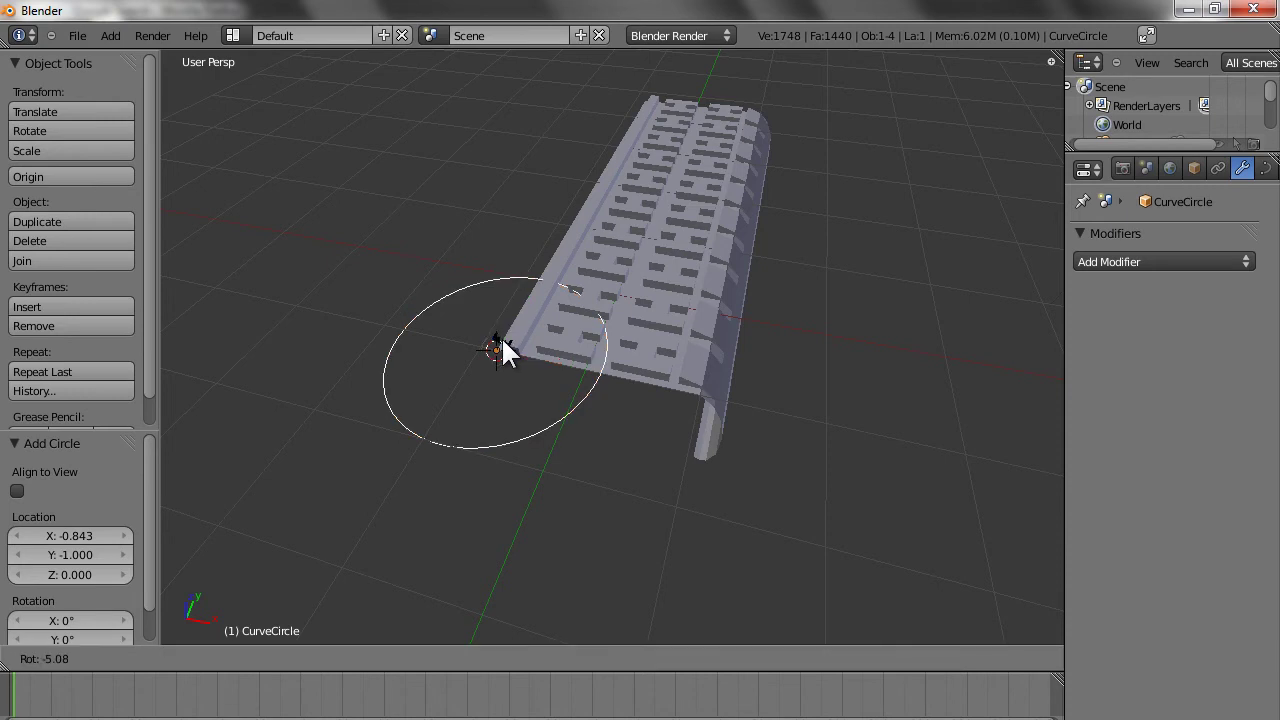
text(y)
text(90)
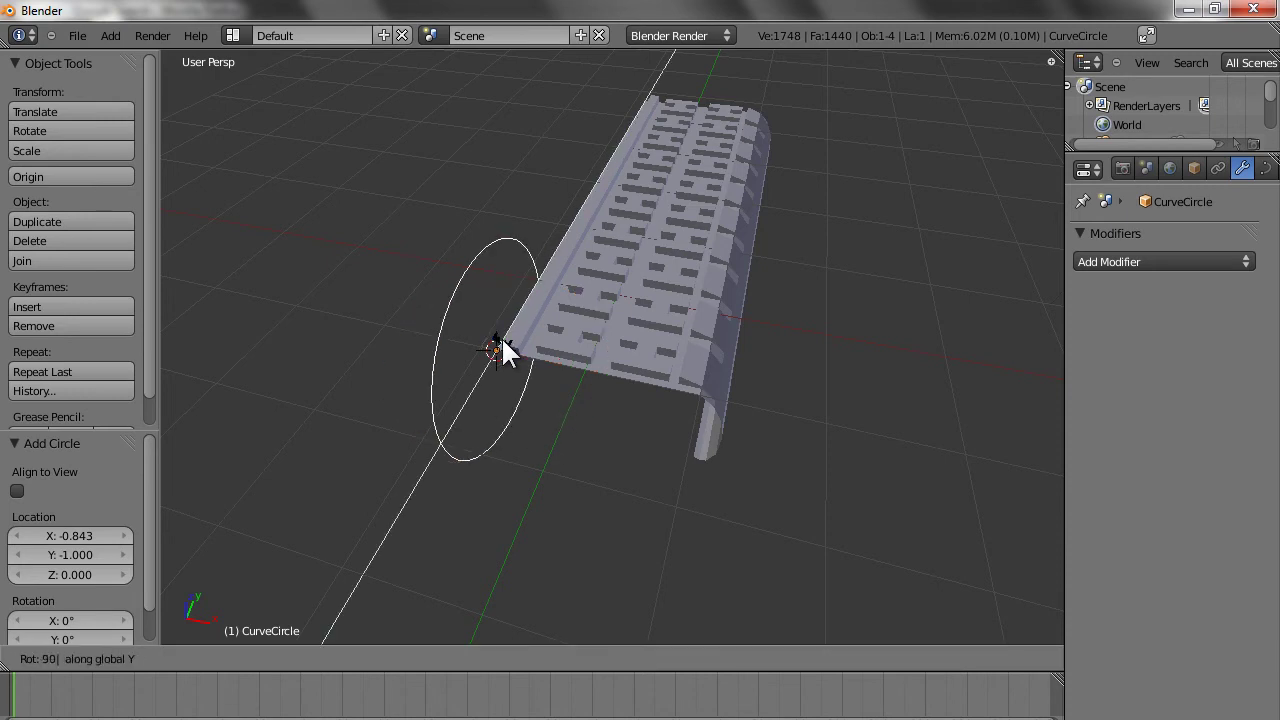
key(Return)
- Scale the upright curve circle up uniformly by a factor of about 2.3
middle_drag(503, 449, 520, 372)
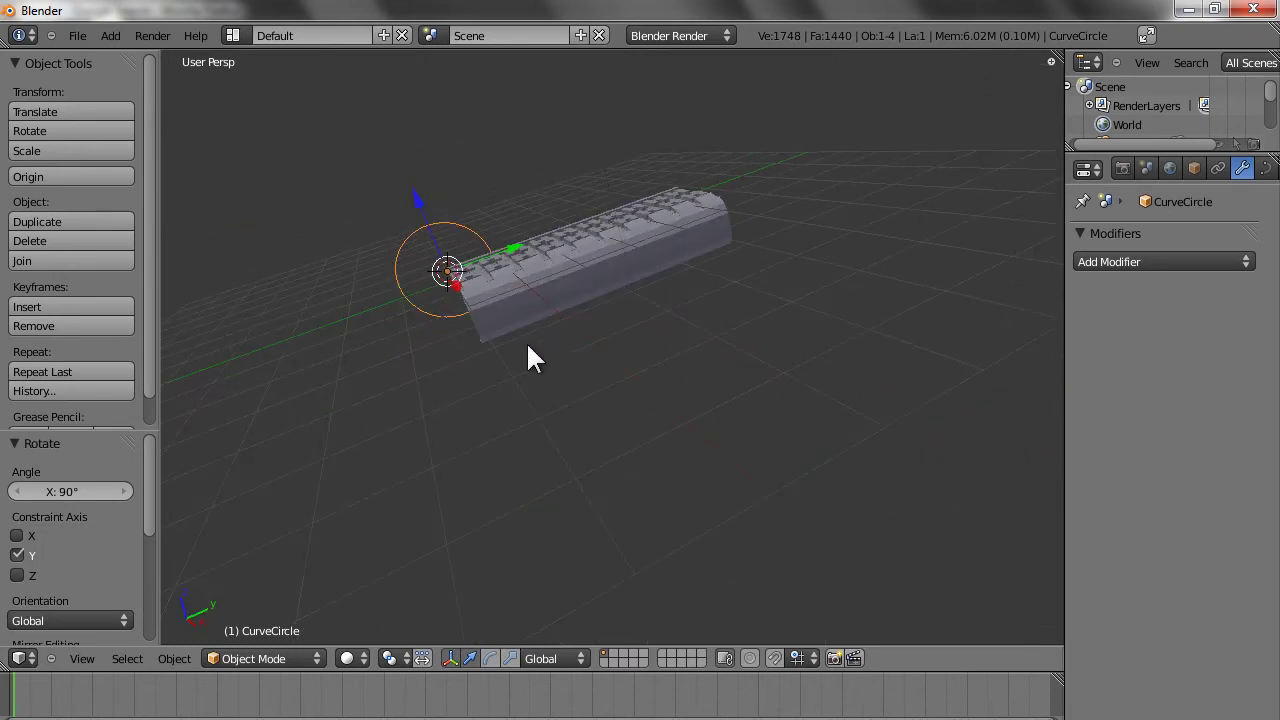
key(s)
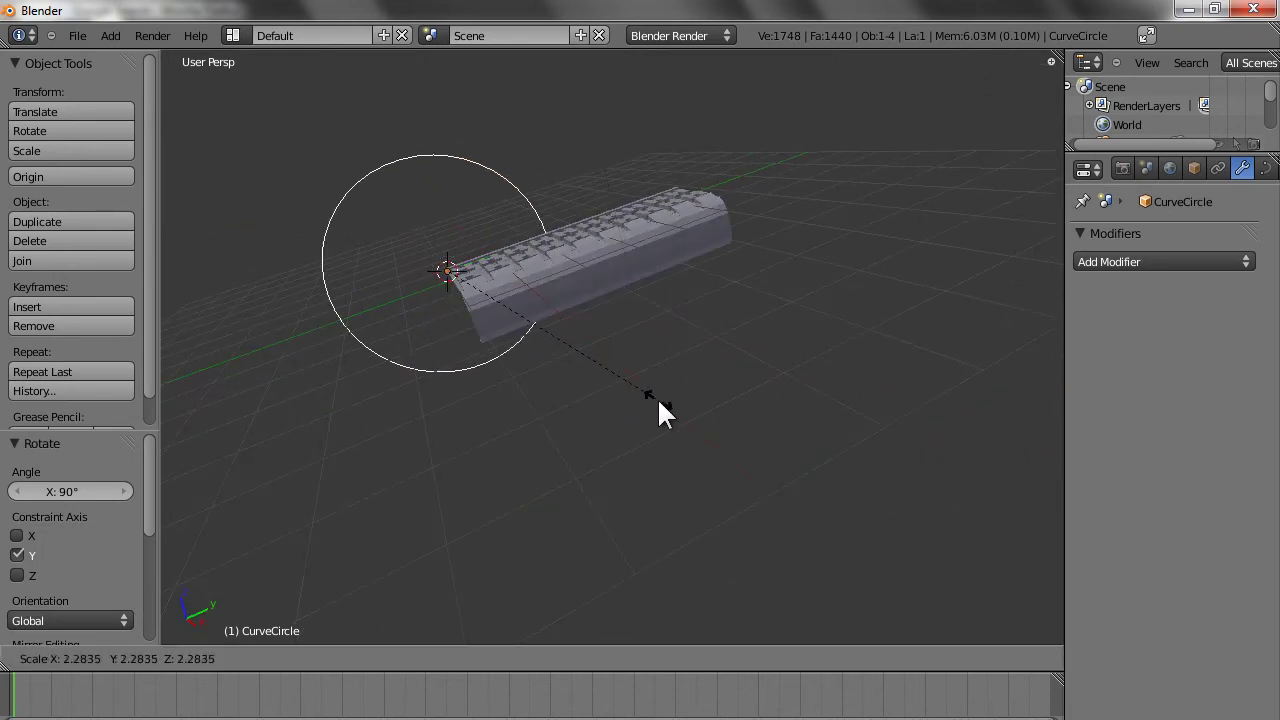
click(659, 397)
middle_drag(655, 397, 880, 329)
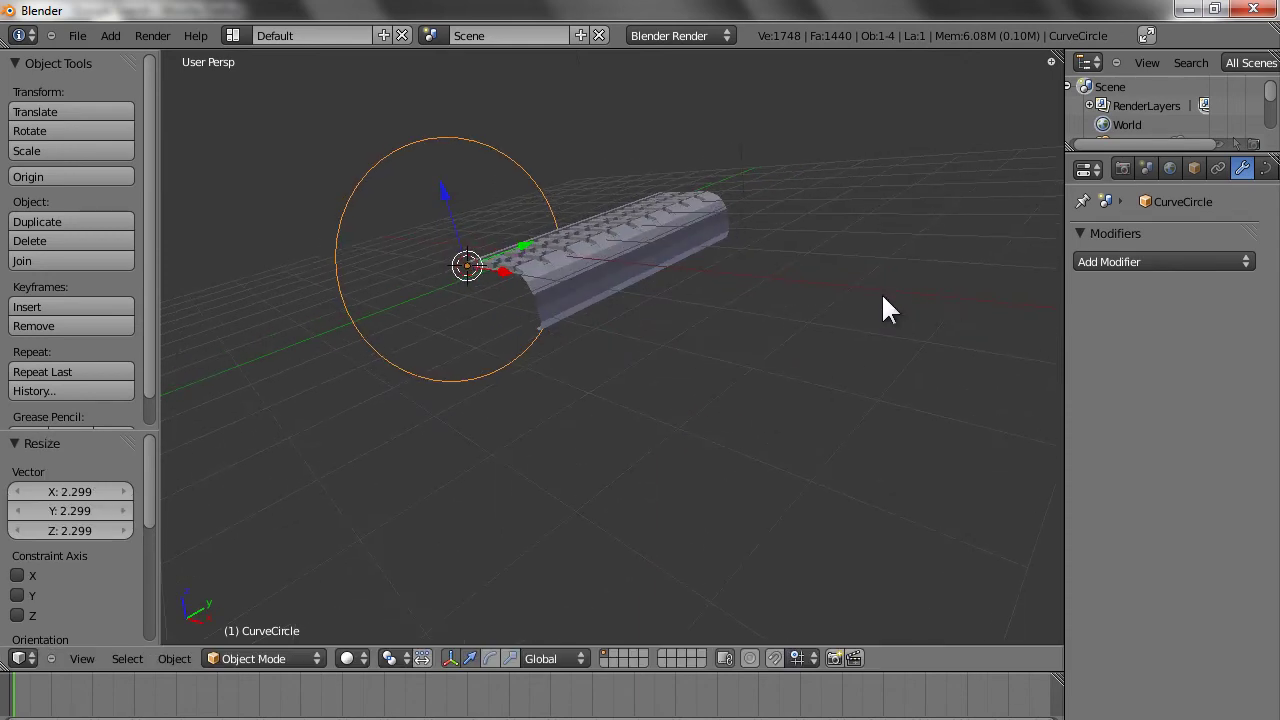
- Add a Curve modifier to the tread strip and assign CurveCircle as its deforming object
right_click(645, 242)
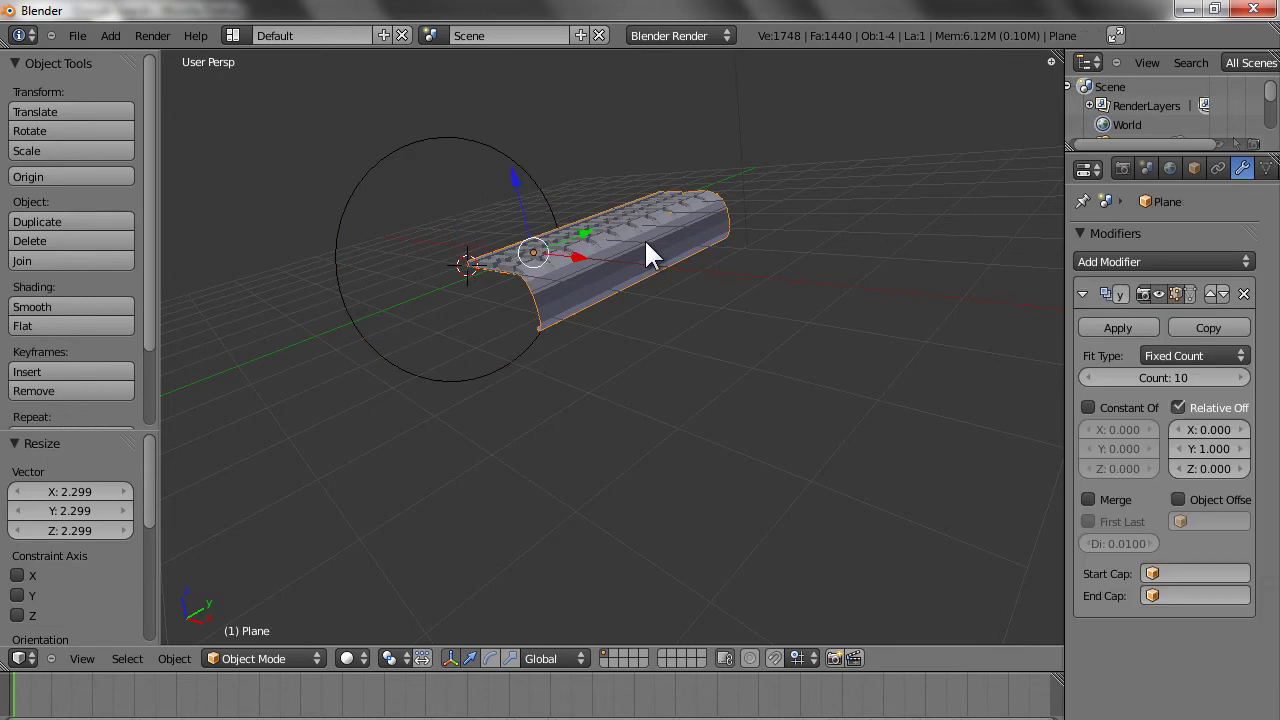
right_click(460, 140)
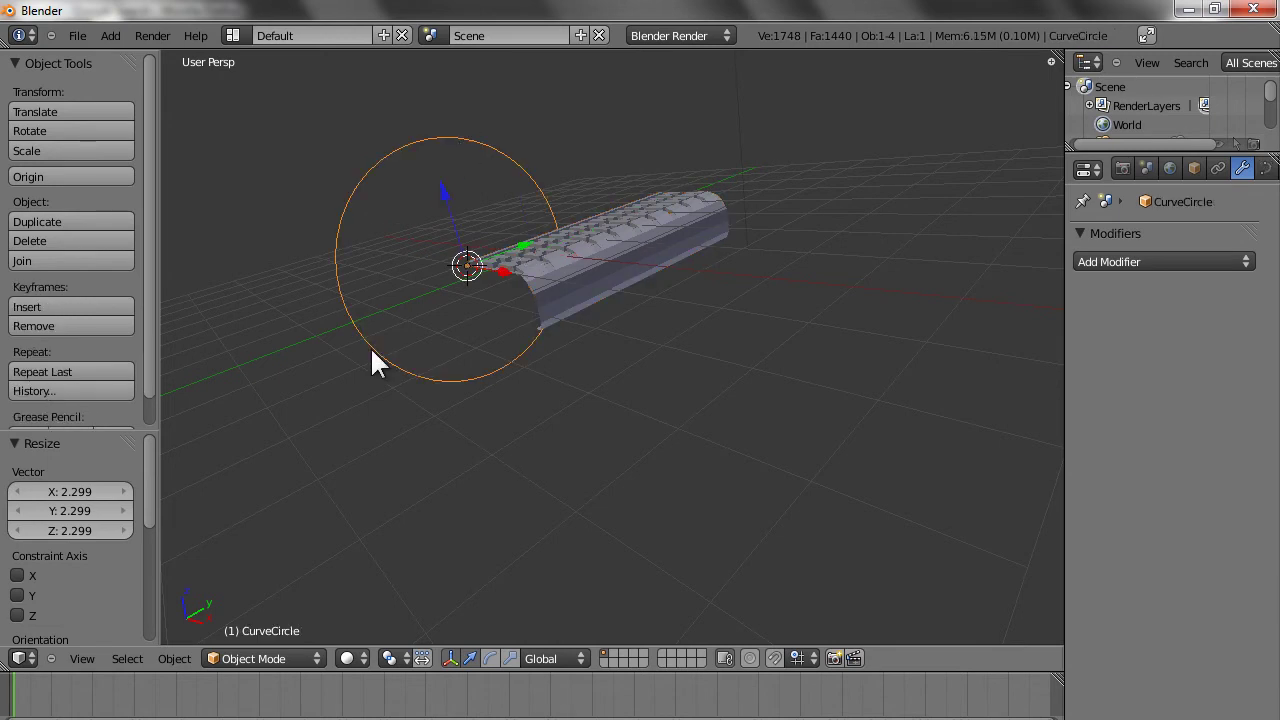
right_click(582, 270)
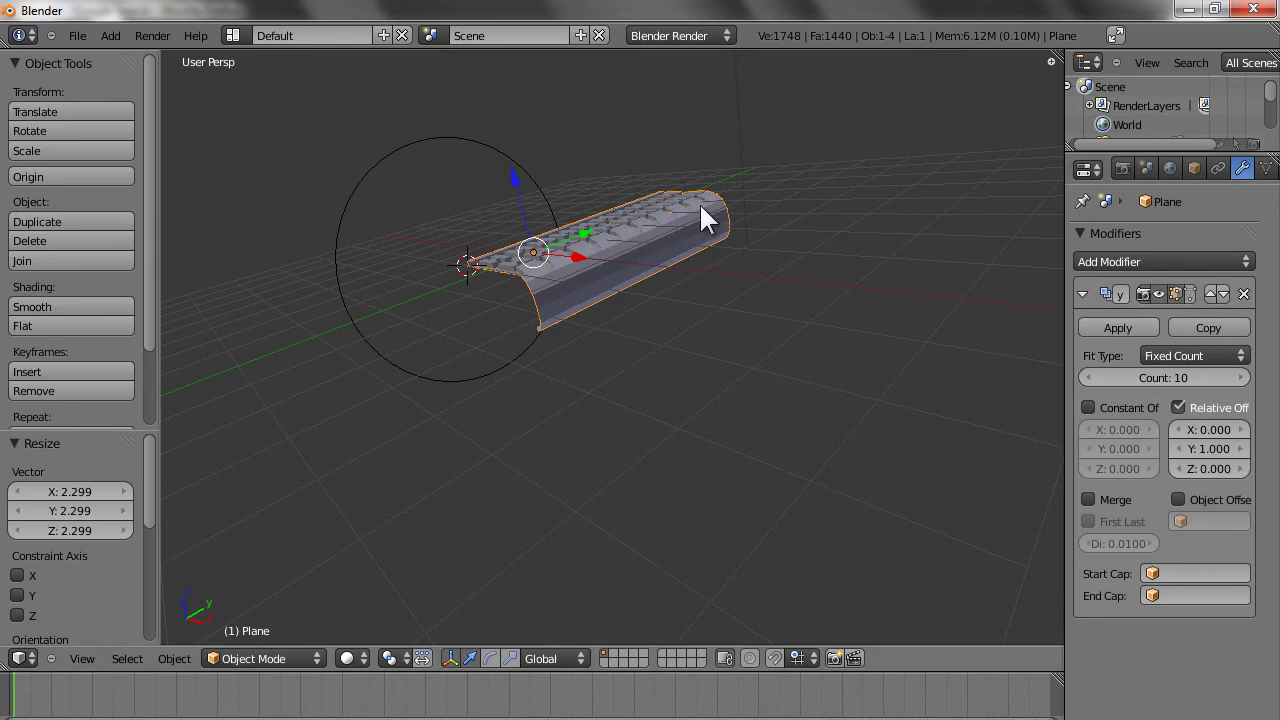
click(1128, 259)
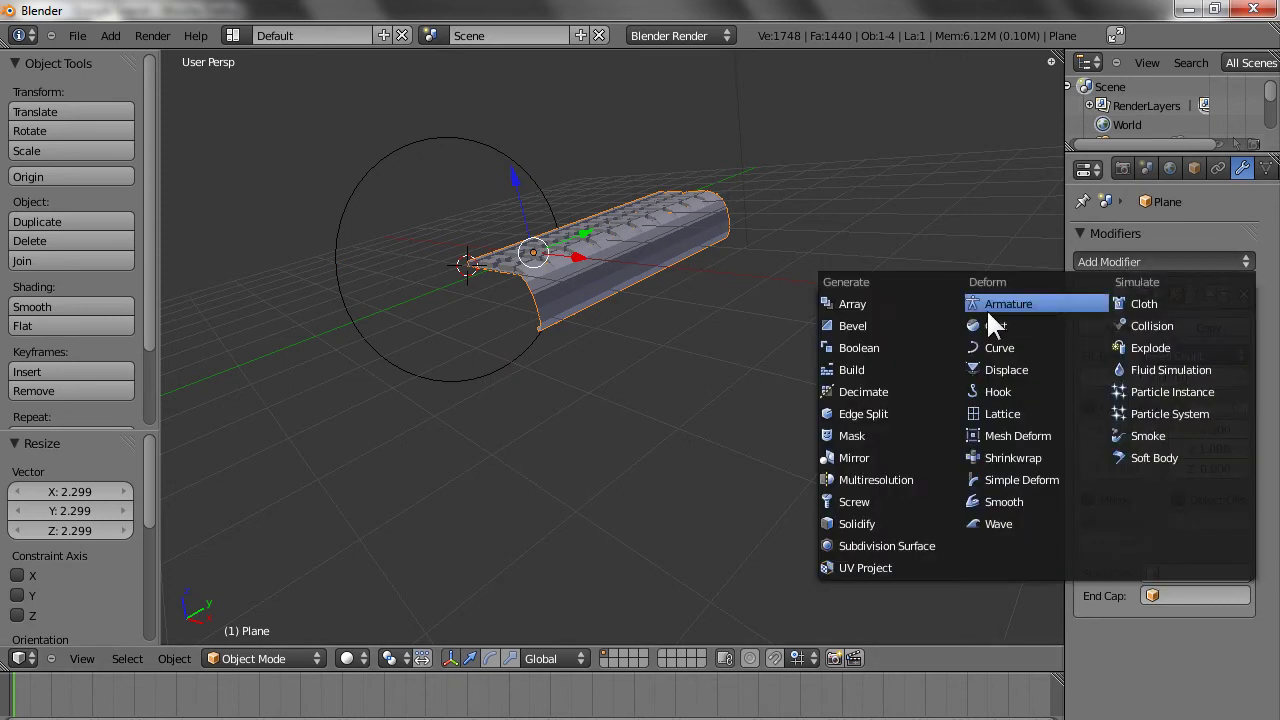
click(993, 349)
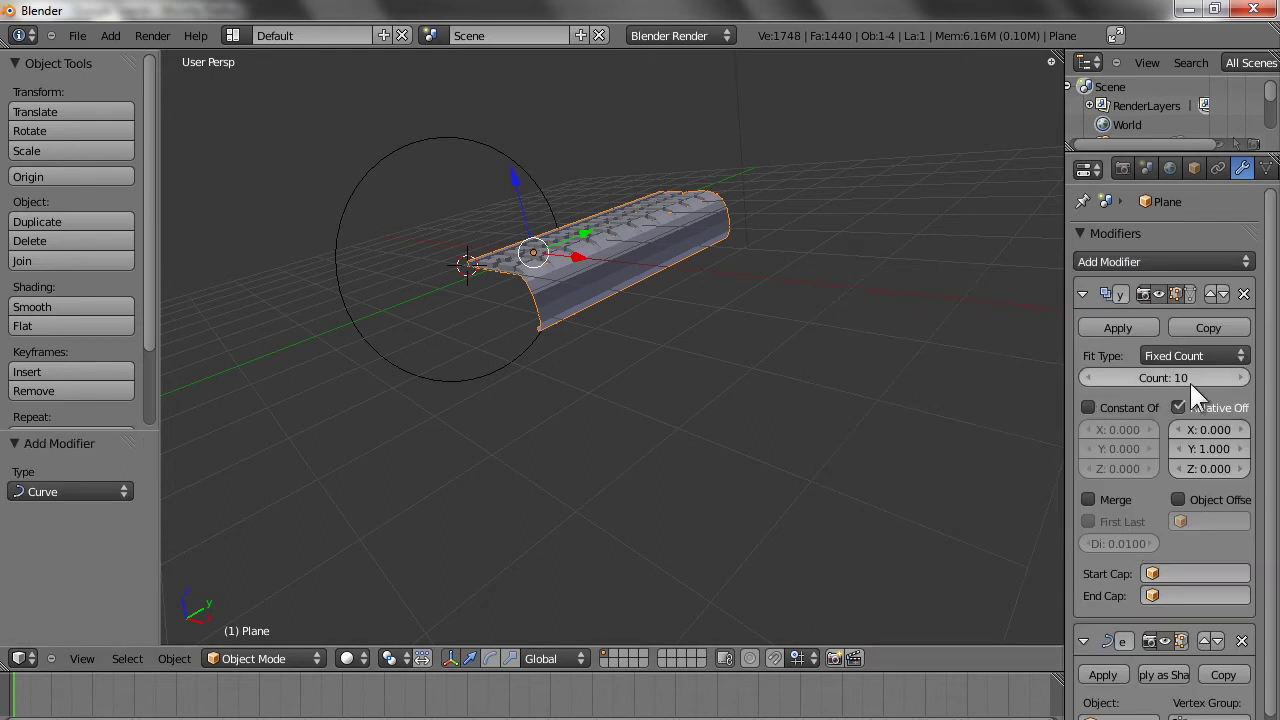
click(1082, 294)
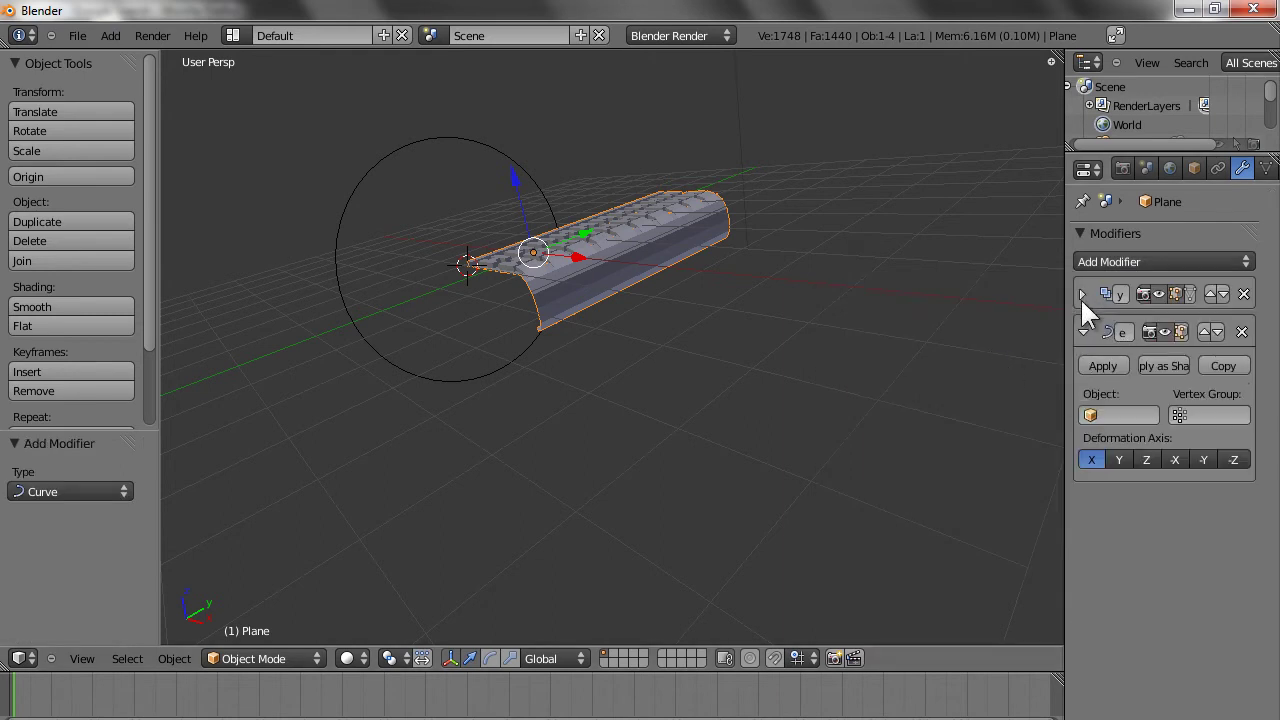
click(1091, 416)
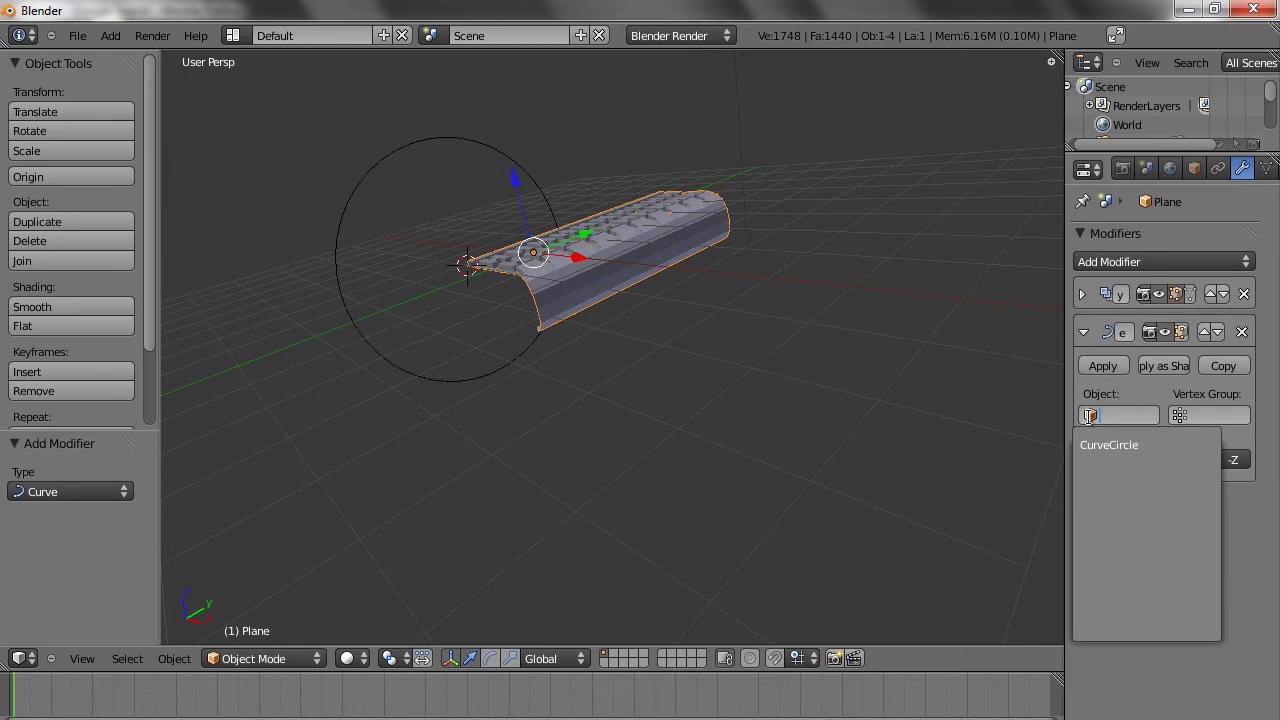
click(1093, 445)
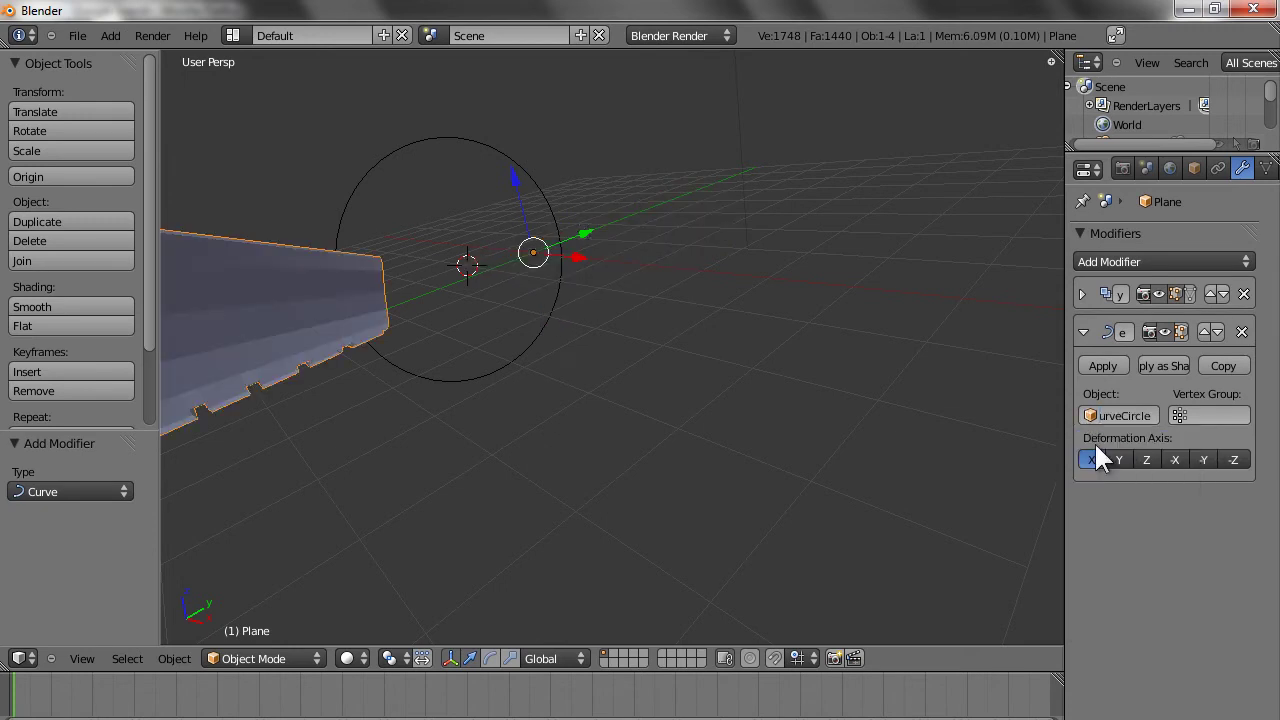
- Compare the Curve modifier's Y, Z and -X deformation axes on the tread strip and settle on -Y
scroll(551, 354, down, 3)
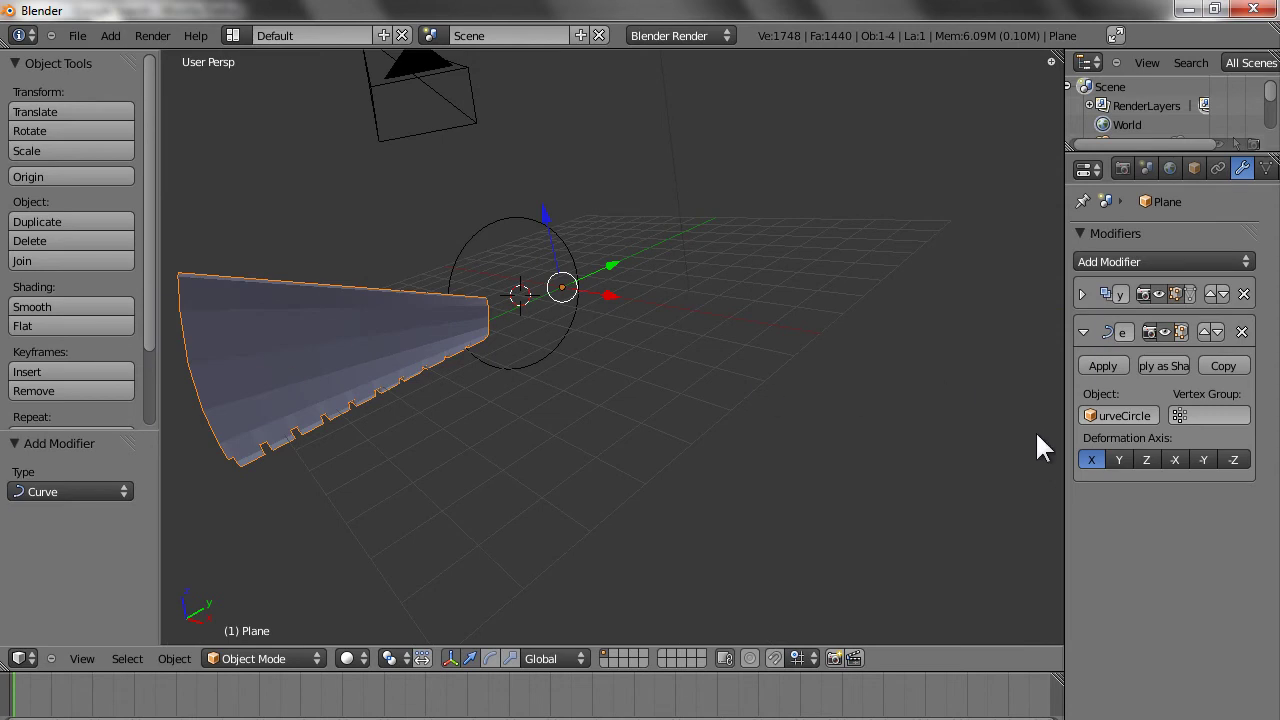
click(1120, 461)
middle_drag(578, 400, 693, 436)
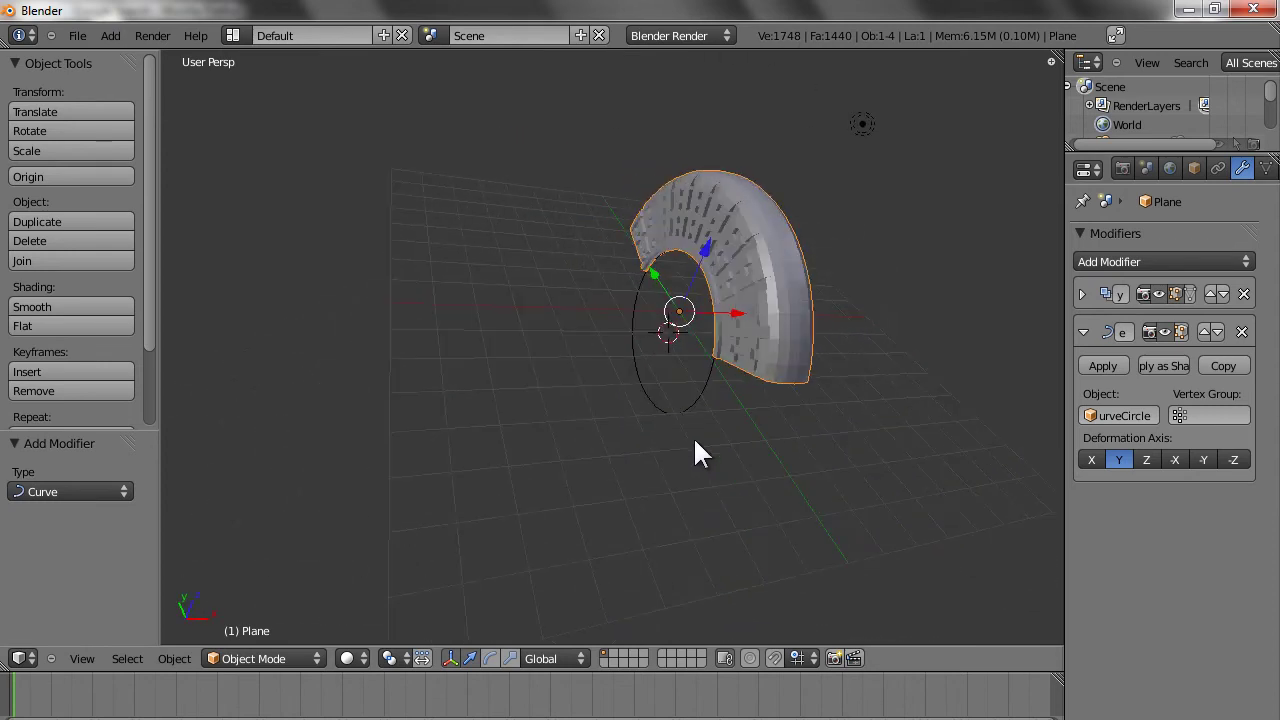
click(1147, 460)
middle_drag(920, 386, 777, 463)
click(1175, 461)
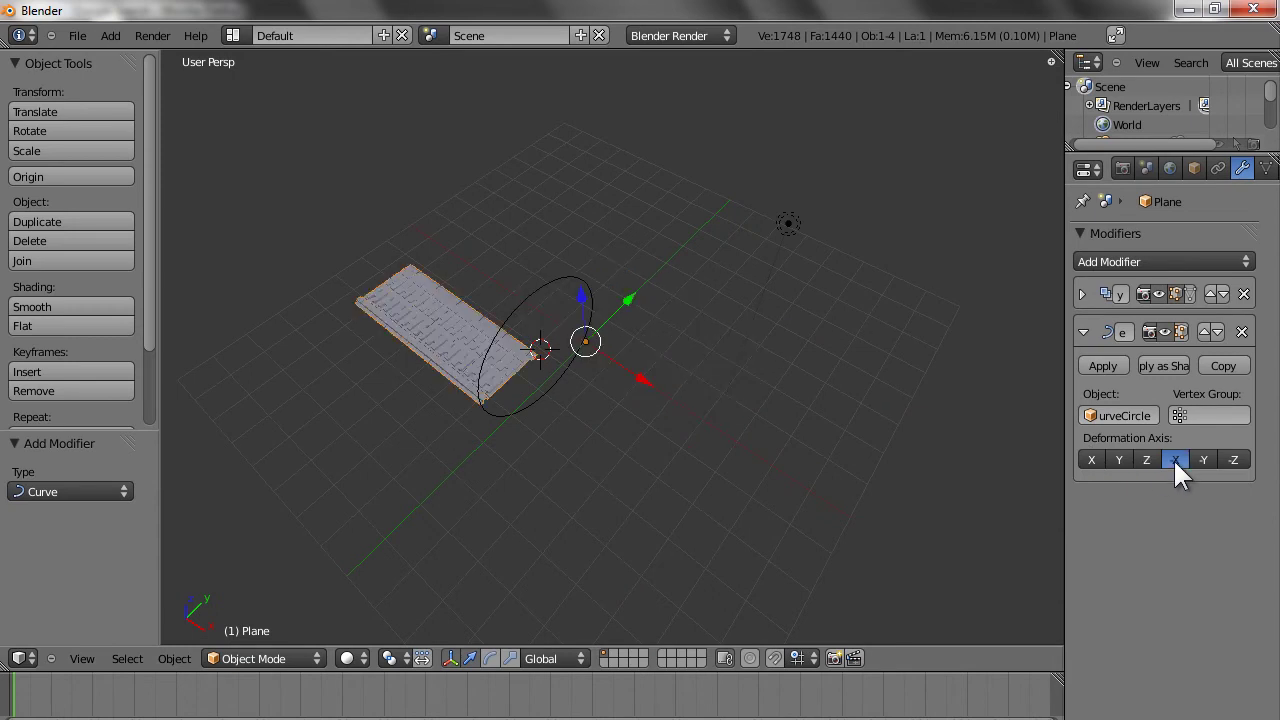
click(1203, 460)
middle_drag(680, 377, 631, 388)
scroll(660, 375, up, 6)
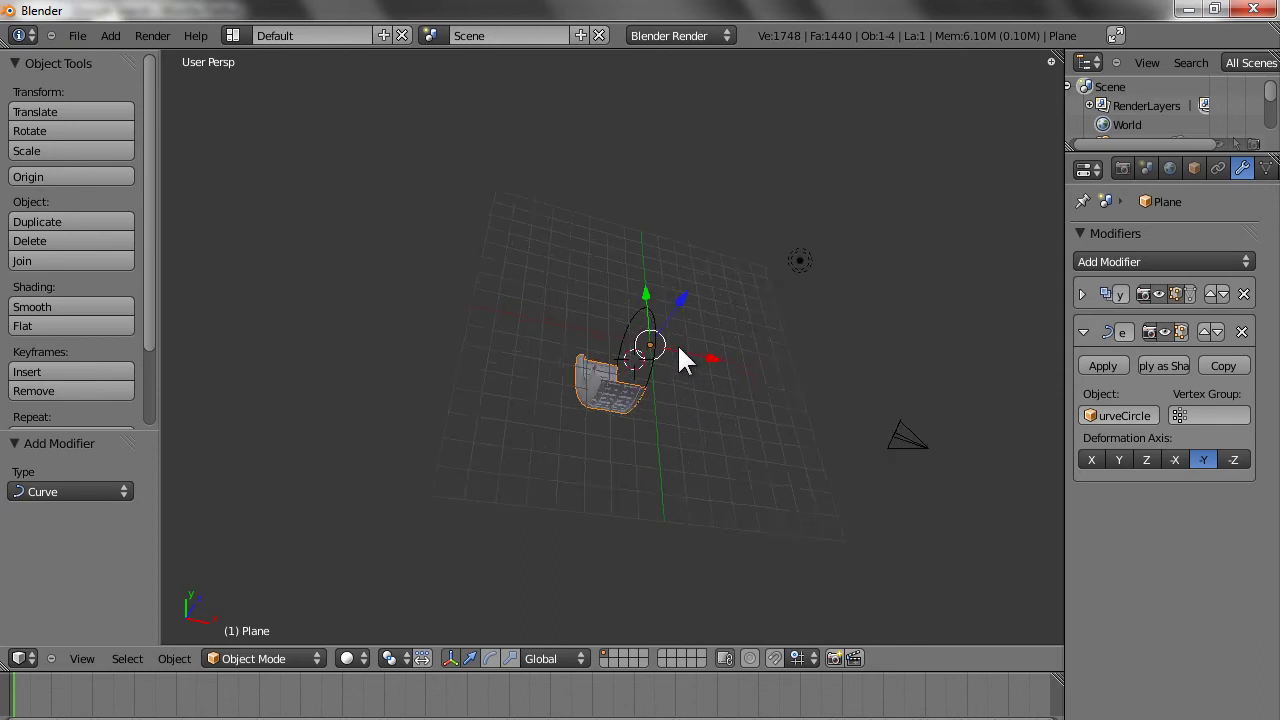
middle_drag(698, 488, 638, 446)
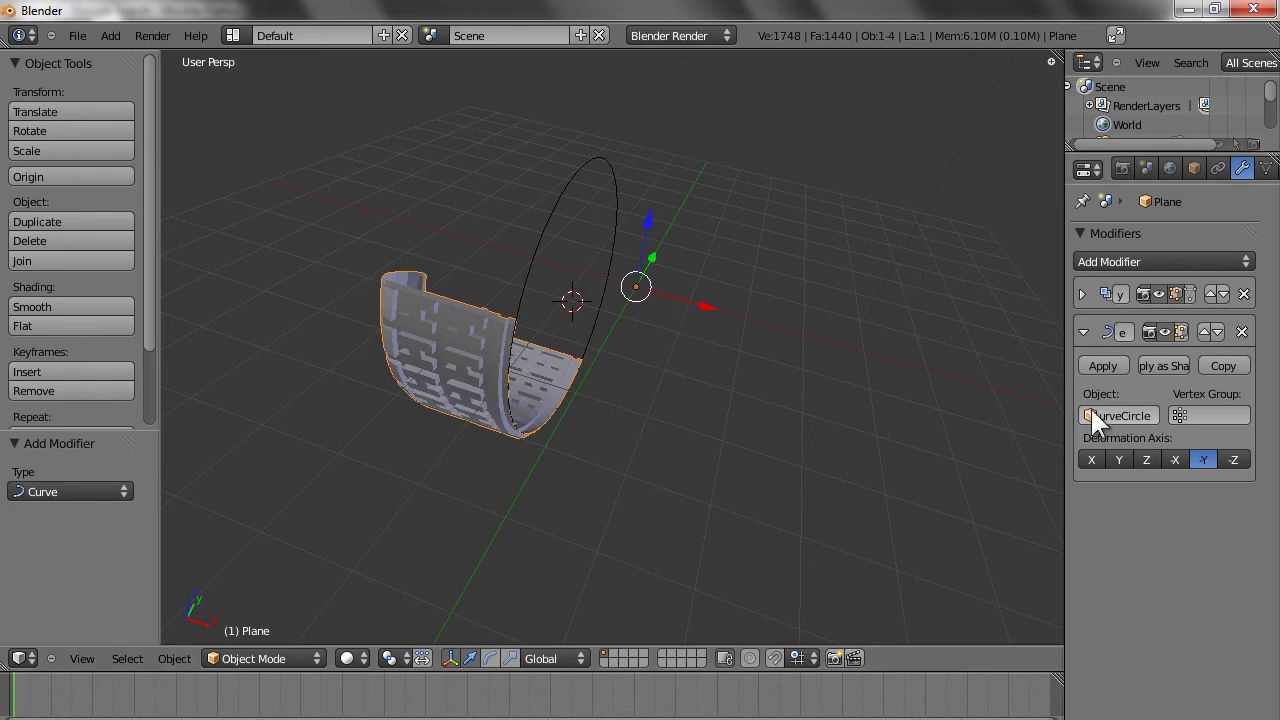
mouse_move(553, 350)
middle_down()
mouse_move(591, 271)
mouse_move(547, 338)
middle_up()
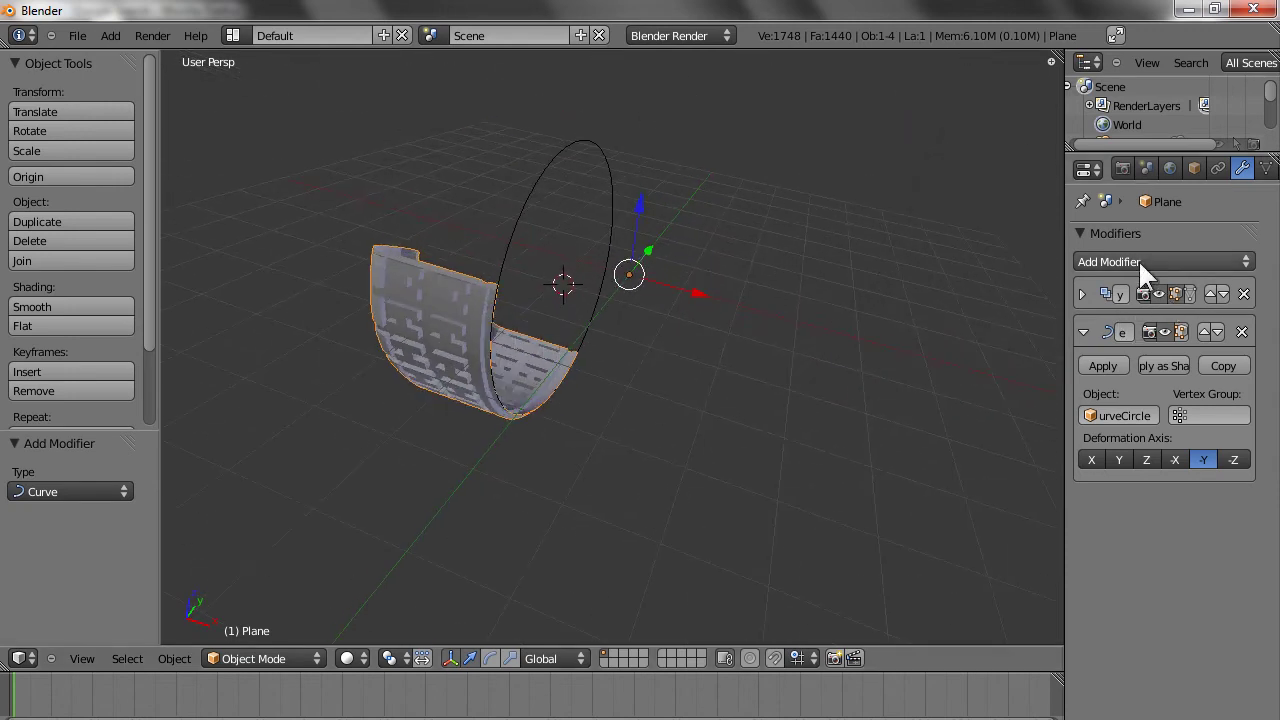
- Raise the Array modifier's count to 26 to carry the tread around the whole circle
click(1083, 331)
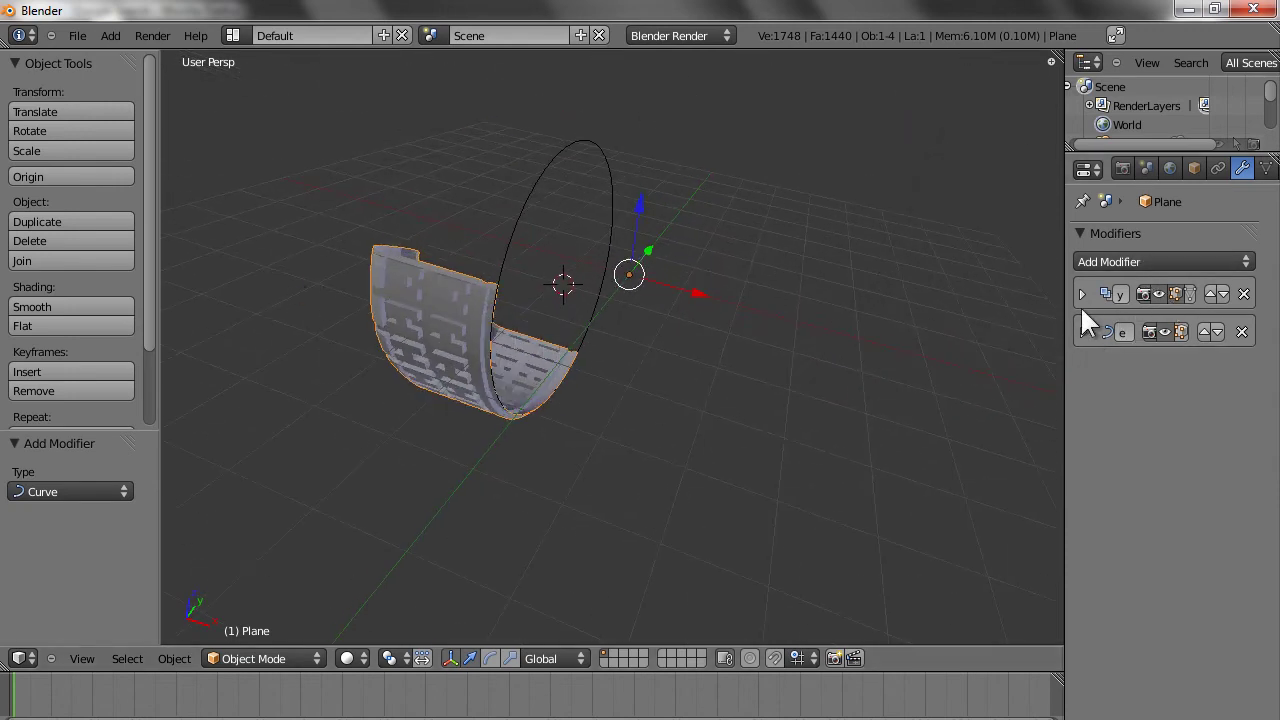
click(1081, 294)
click(1241, 378)
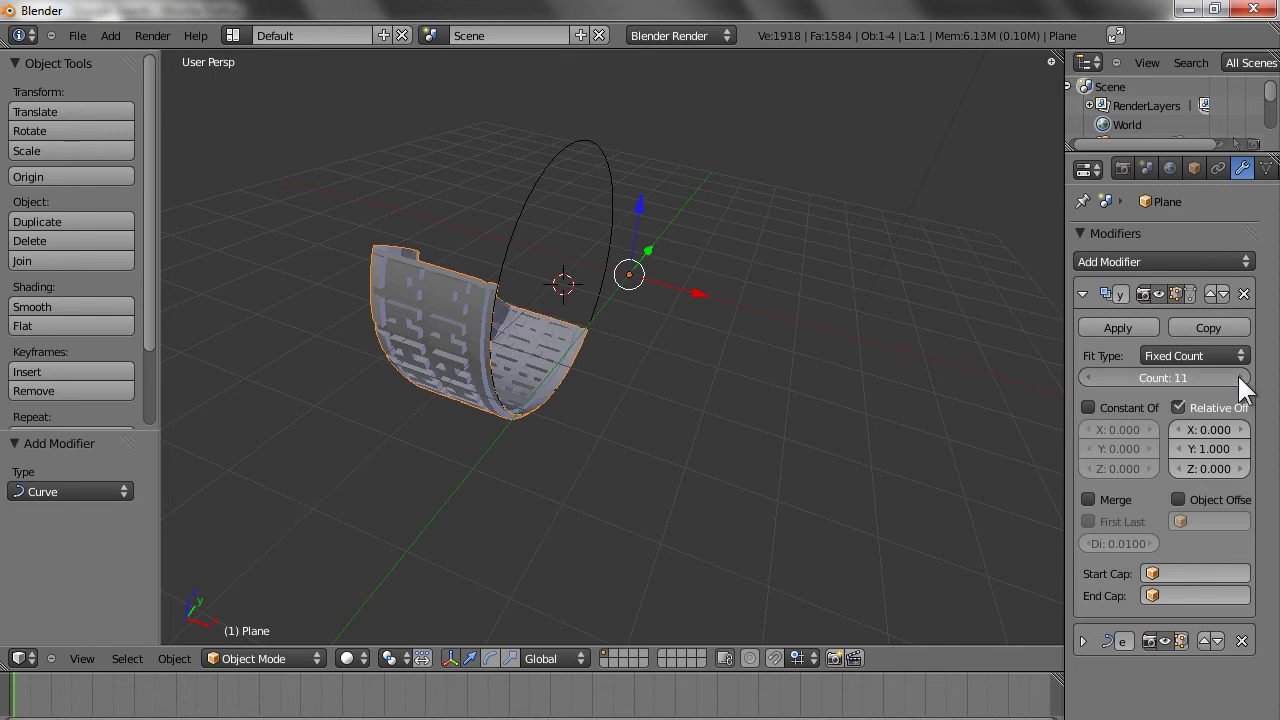
click(1241, 378)
click(1241, 378)
click(1241, 378)
click(1241, 378)
click(1241, 378)
click(1241, 378)
click(1241, 378)
click(1241, 378)
click(1241, 378)
click(1241, 378)
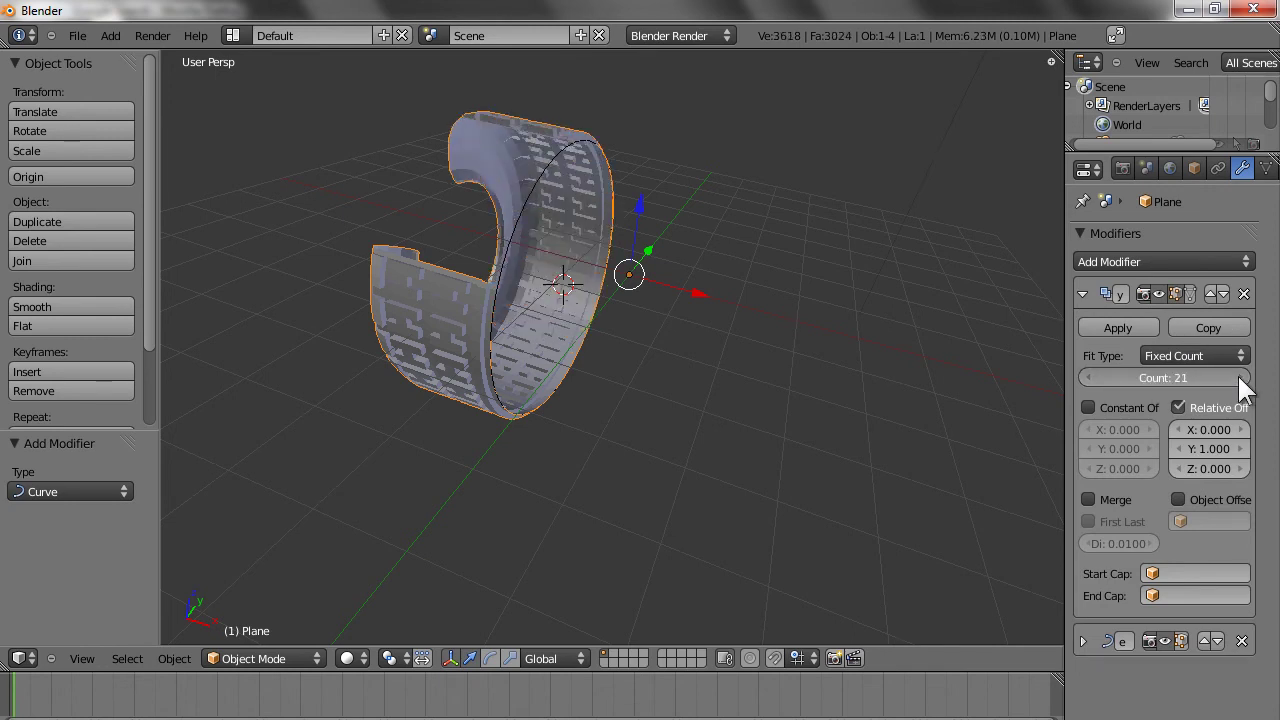
click(1241, 378)
click(1241, 378)
click(1241, 378)
click(1241, 378)
click(1241, 378)
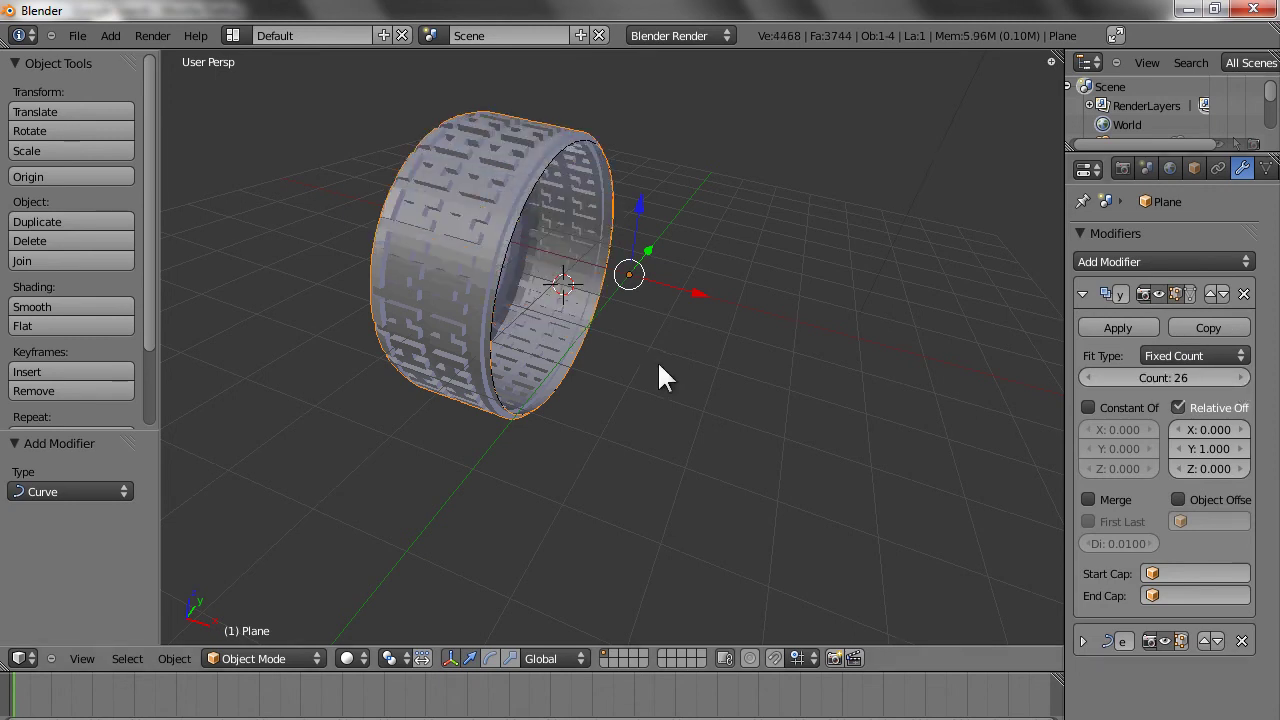
- Select the curve circle guiding the tread and scale it up slightly to enlarge the tire's diameter
mouse_move(646, 352)
middle_down()
mouse_move(692, 402)
mouse_move(679, 387)
mouse_move(639, 386)
mouse_move(639, 368)
middle_up()
scroll(679, 387, up, 5)
mouse_move(503, 366)
middle_down()
mouse_move(555, 374)
mouse_move(492, 363)
middle_up()
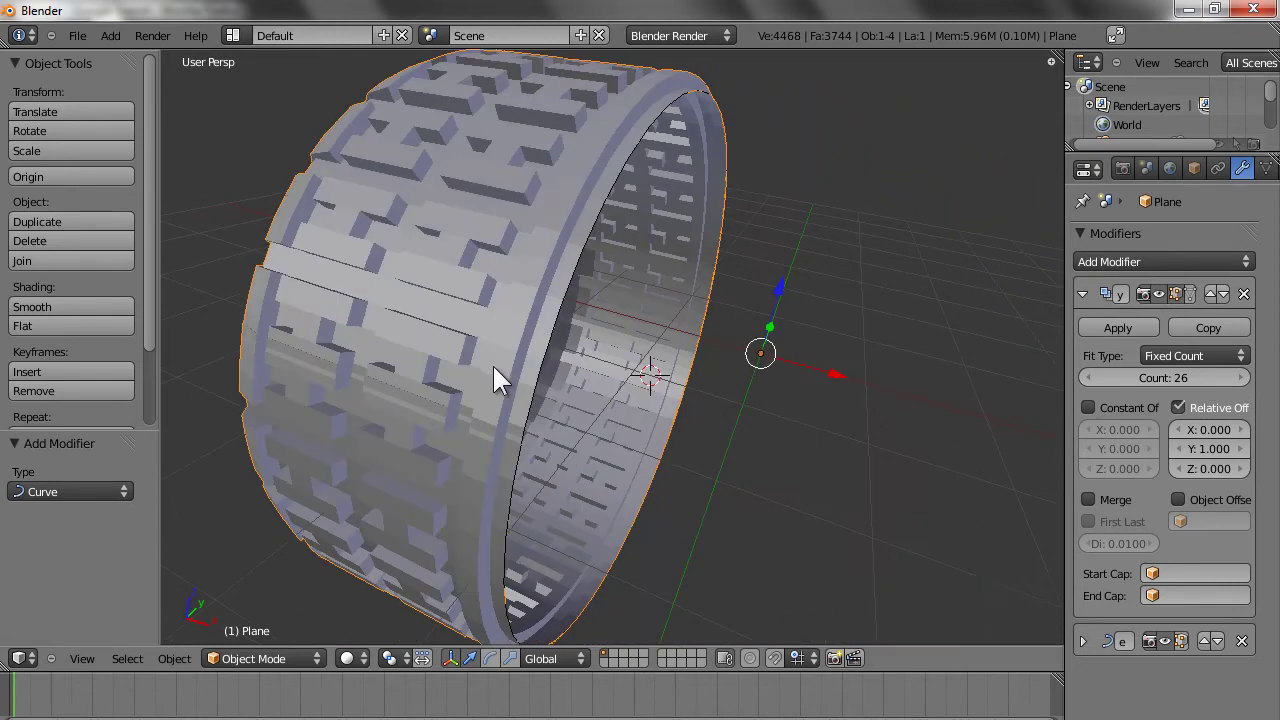
right_click(721, 234)
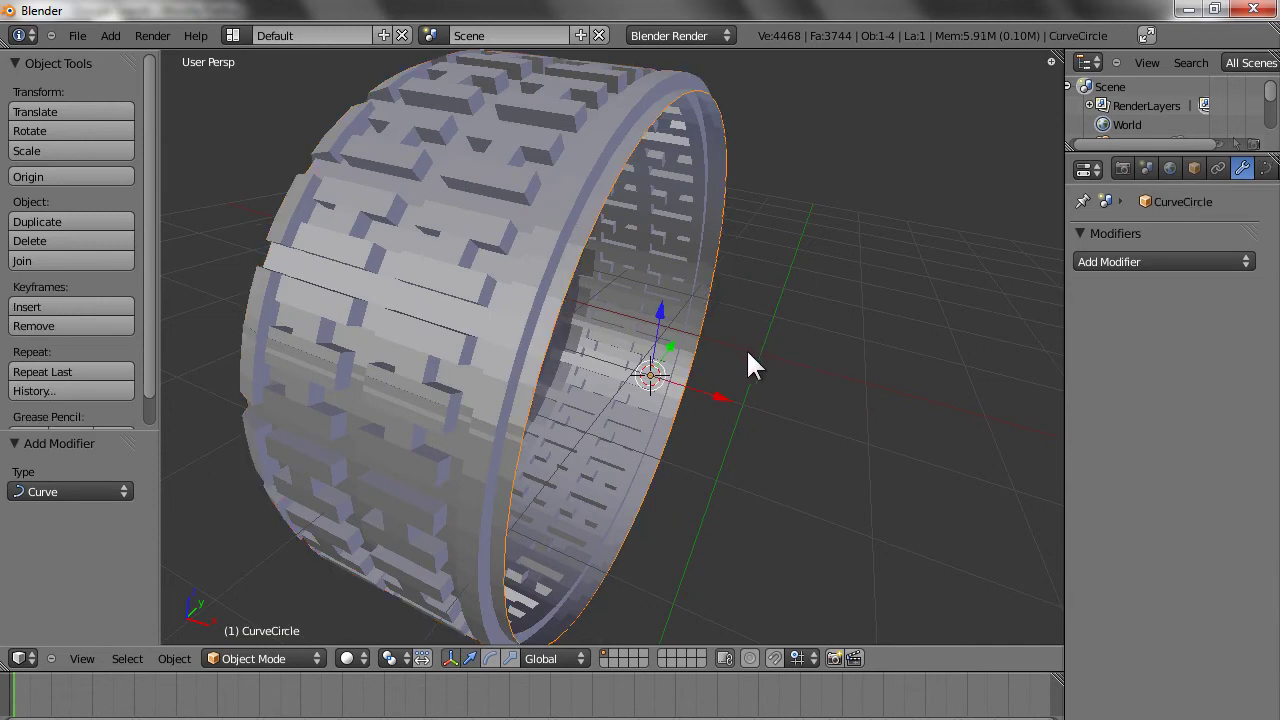
key(s)
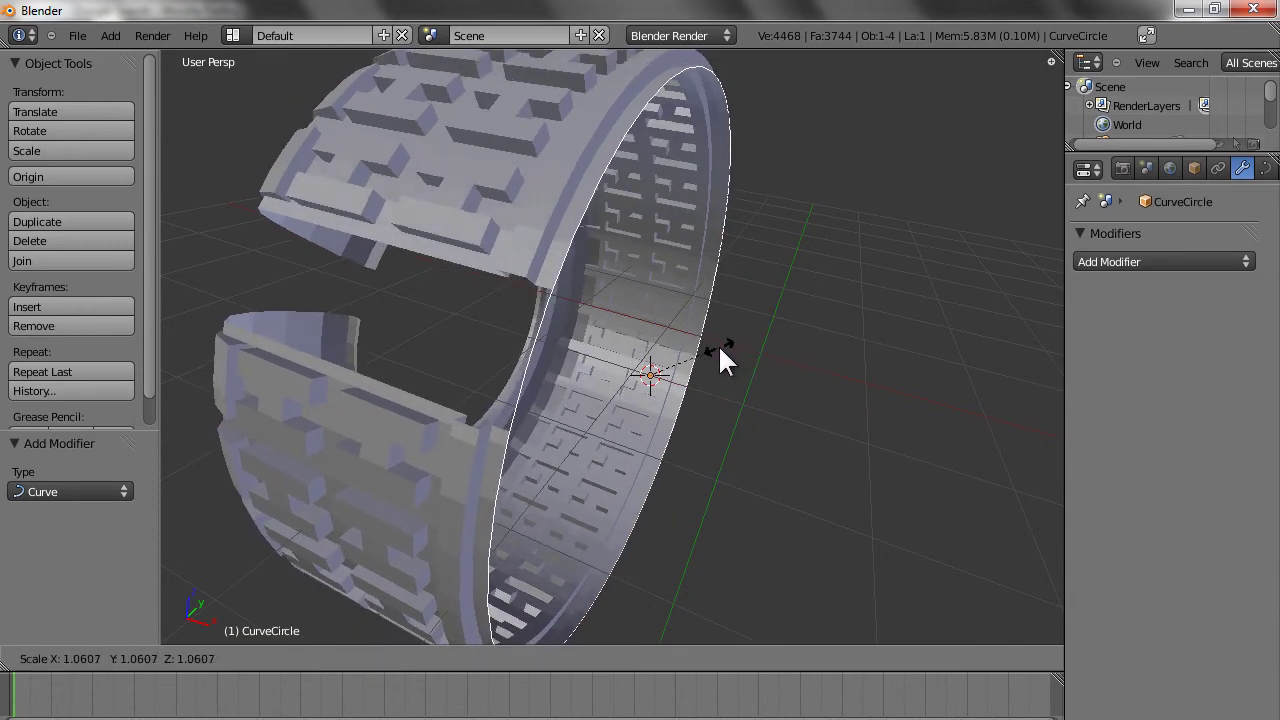
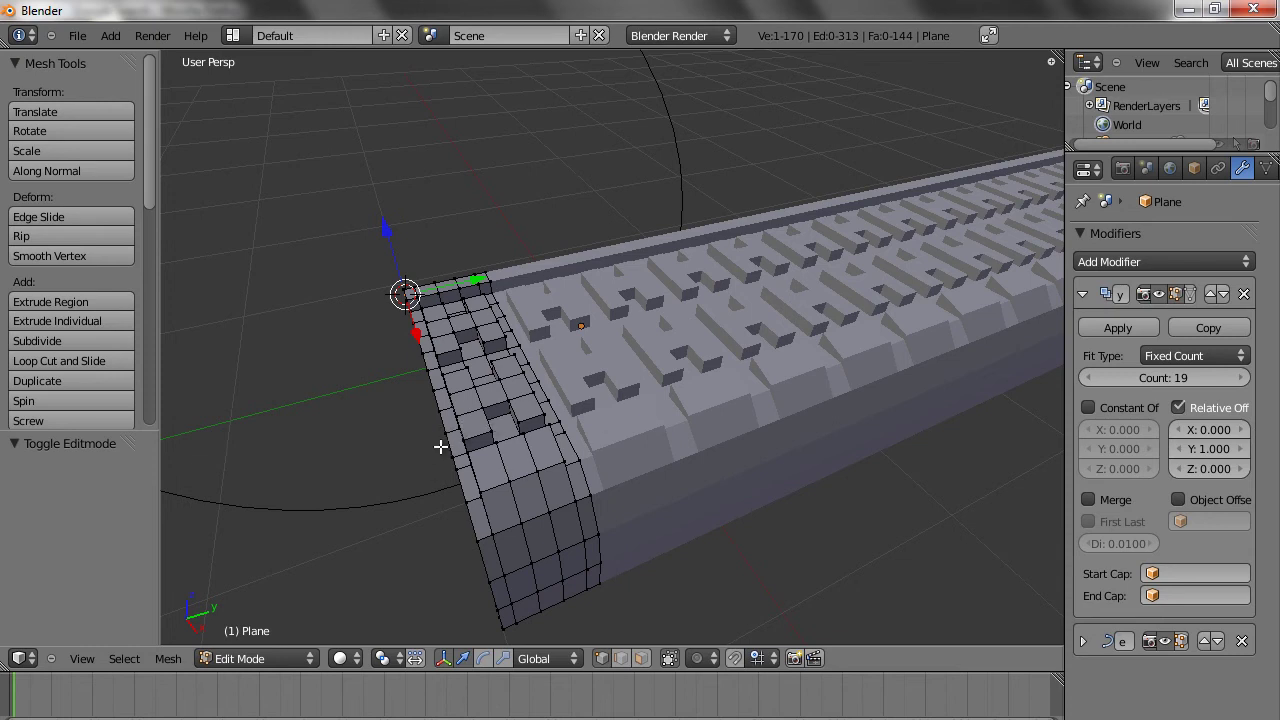
- Delete the vertices of the edge loop along the front end of the base tread segment
alt+right_click(446, 434)
key(x)
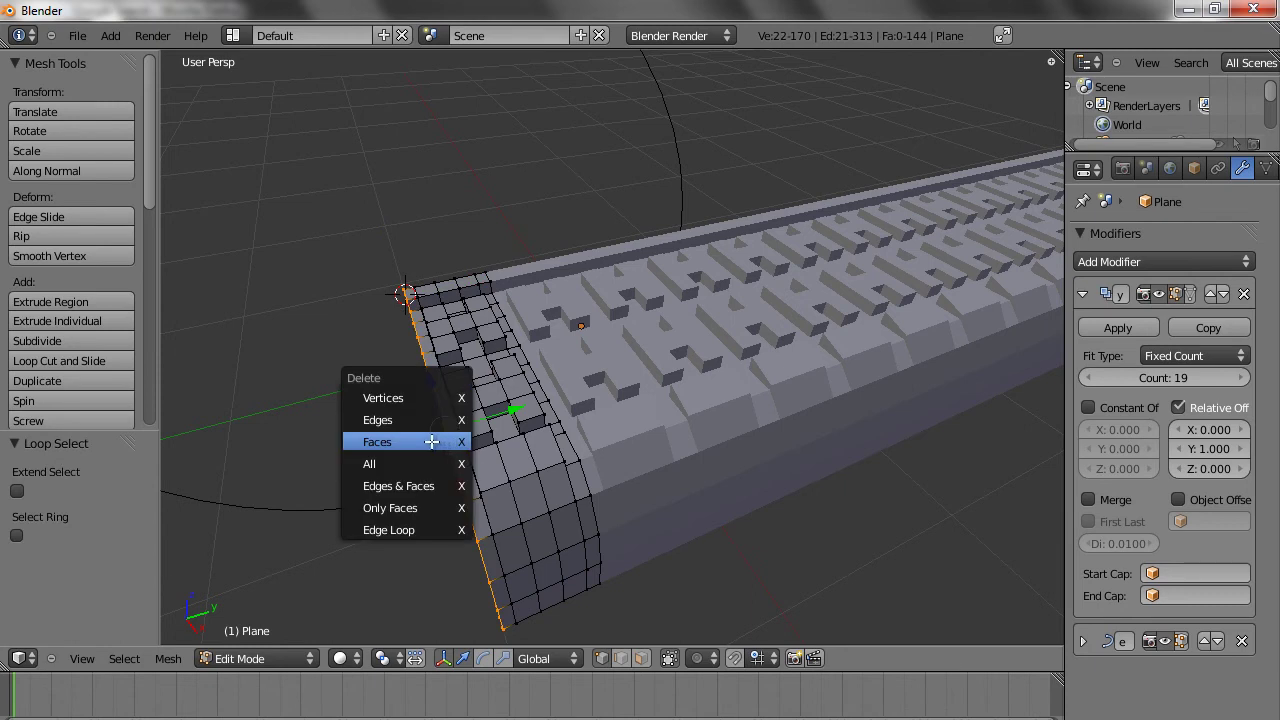
click(422, 398)
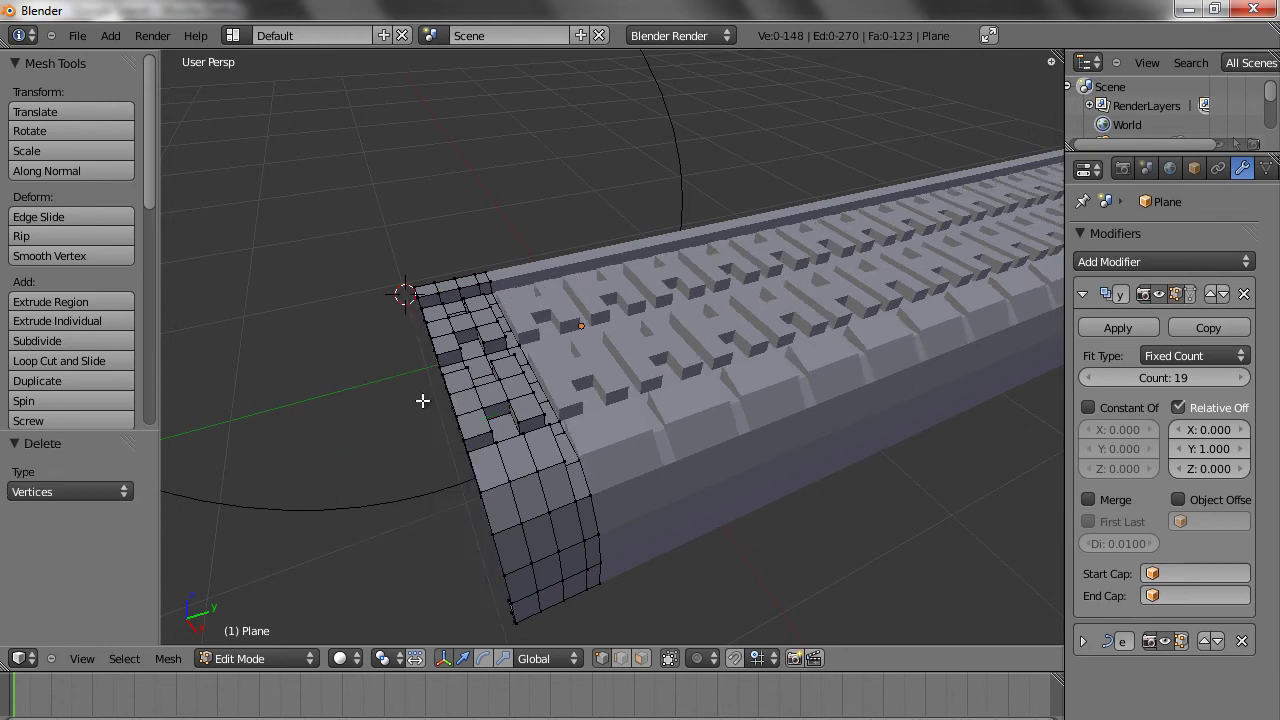
- Return the tread to its curved form in Object Mode and raise the Array modifier's count to 29
middle_drag(509, 449, 697, 433)
key(Tab)
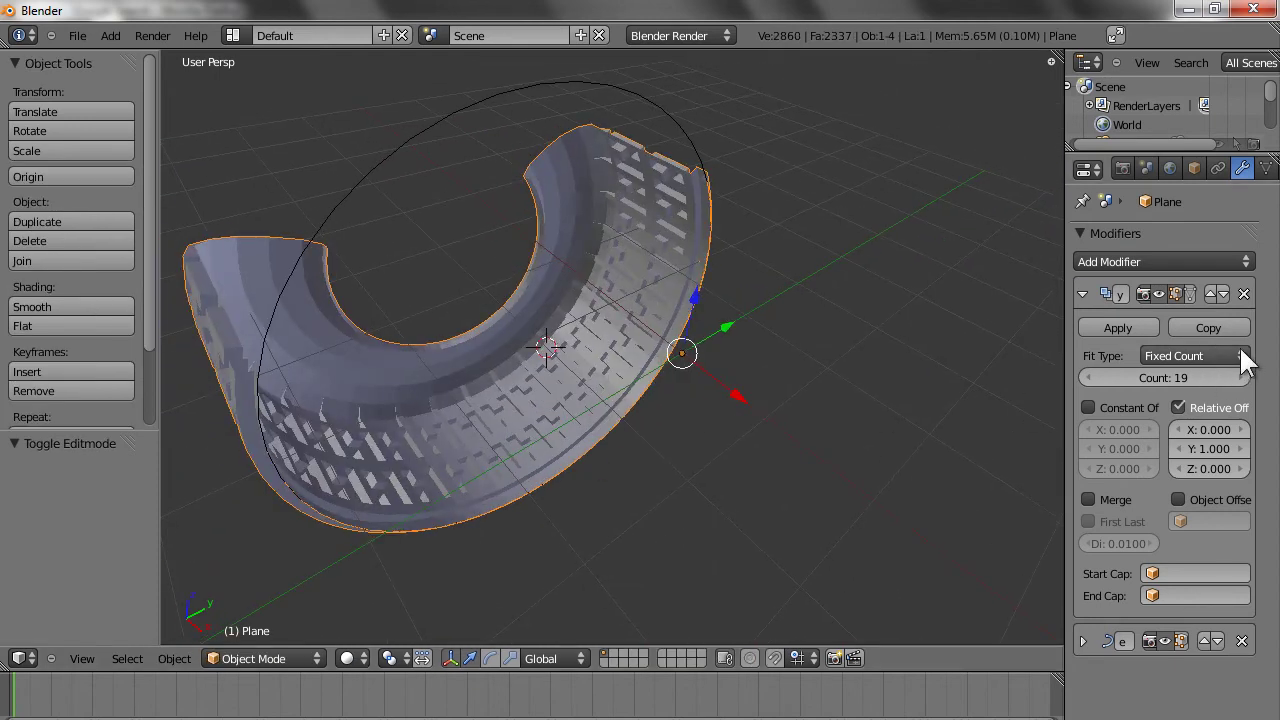
ctrl+scroll(1245, 380, up, 9)
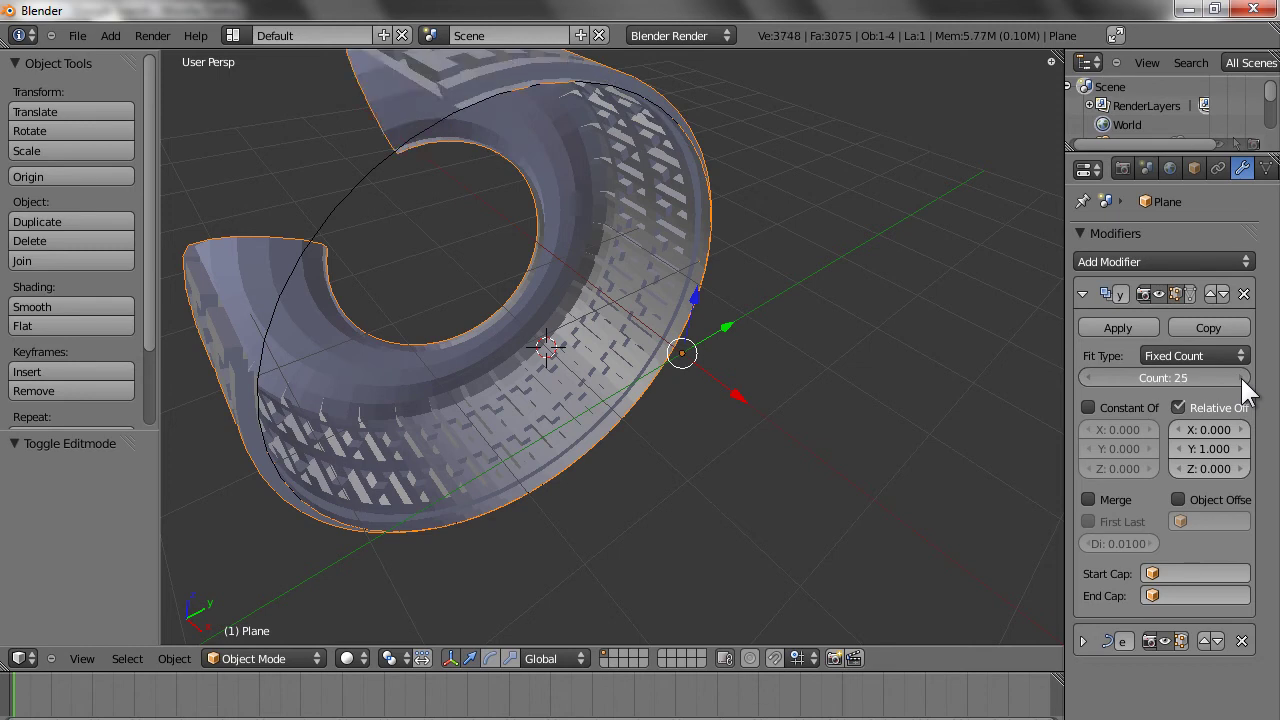
ctrl+scroll(1245, 380, up, 1)
- Scale the tread object down uniformly to about 0.563
middle_drag(900, 372, 762, 415)
key(s)
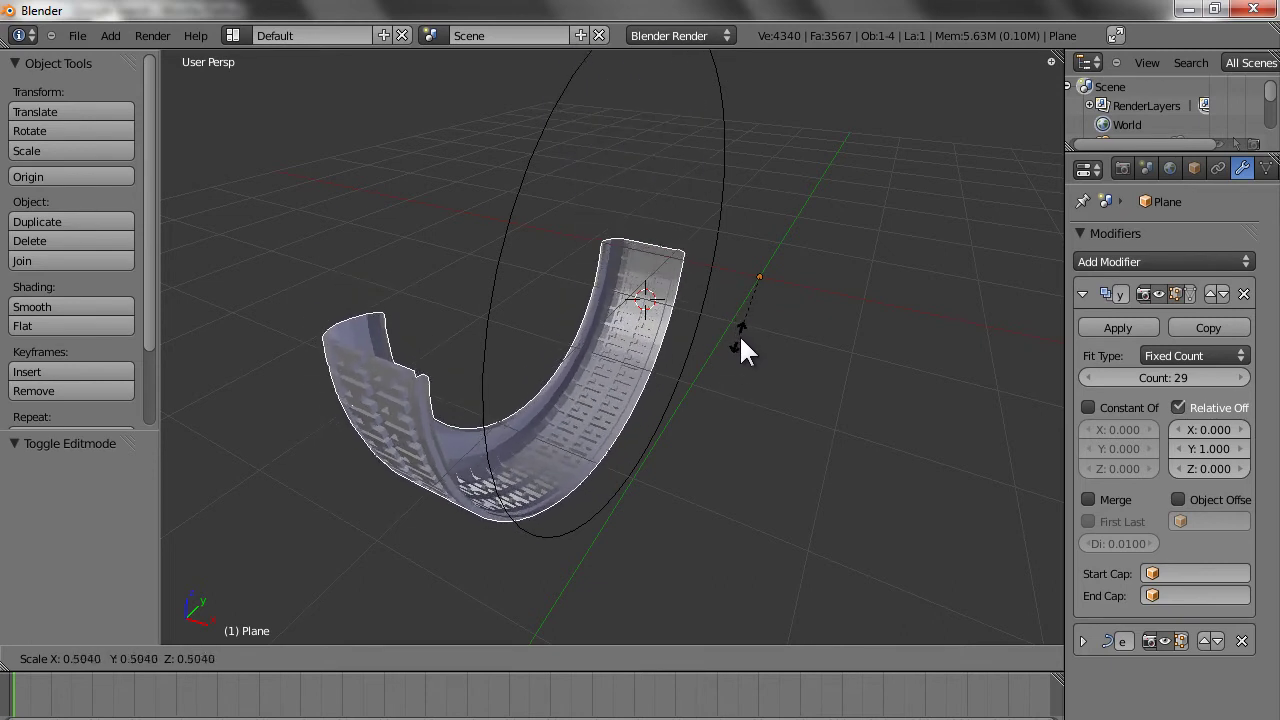
click(741, 343)
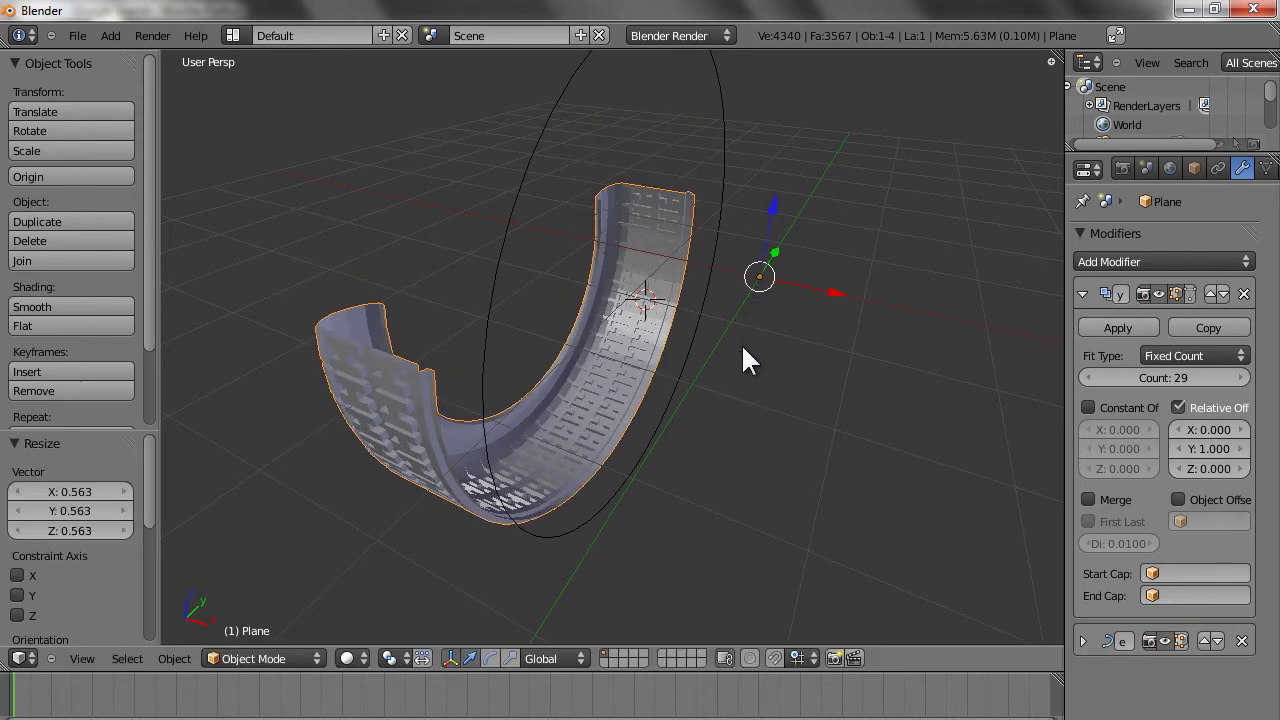
- Raise the Array modifier's count to 52 to carry the smaller tread around the full circle
click(1241, 378)
click(1241, 378)
click(1241, 378)
click(1241, 378)
click(1241, 378)
click(1241, 378)
click(1241, 378)
click(1241, 378)
click(1241, 378)
click(1241, 378)
click(1241, 378)
click(1241, 378)
click(1241, 378)
click(1241, 378)
click(1241, 378)
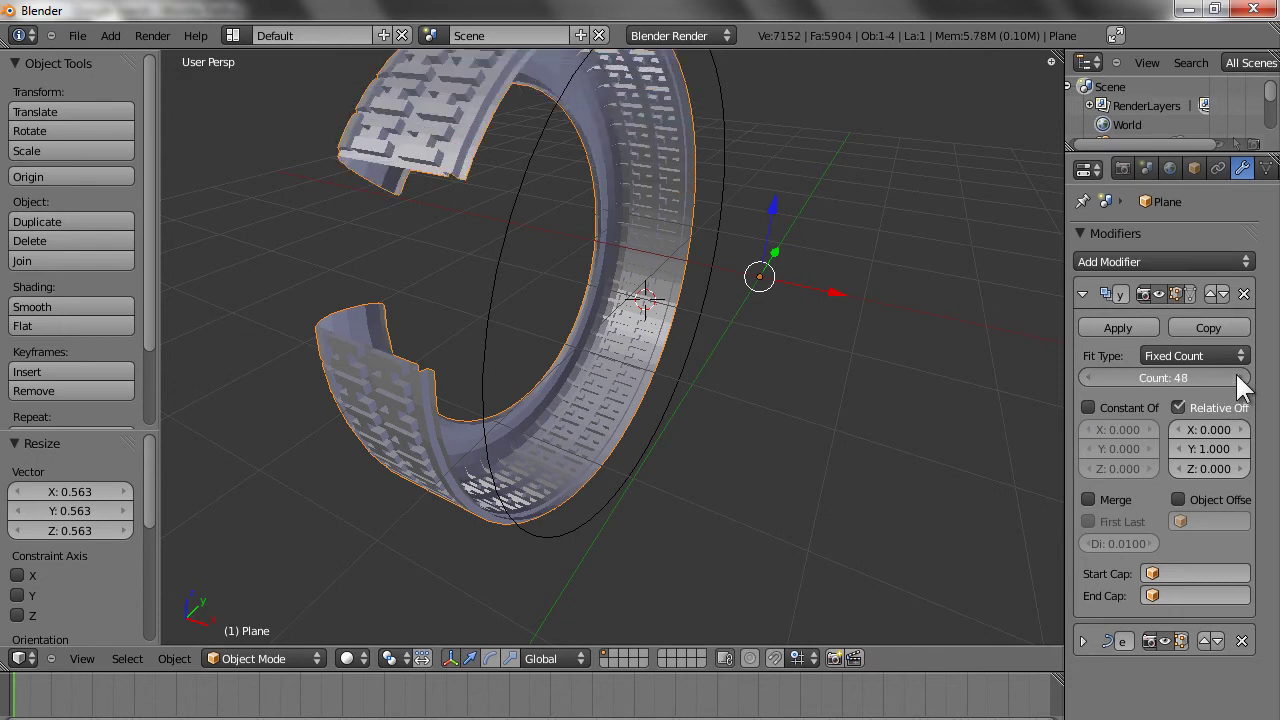
click(1241, 378)
click(1241, 378)
click(1241, 378)
click(1241, 378)
- Select the curve circle and scale it very slightly to close the gap at the tire's seam
middle_drag(586, 386, 558, 292)
scroll(558, 292, up, 3)
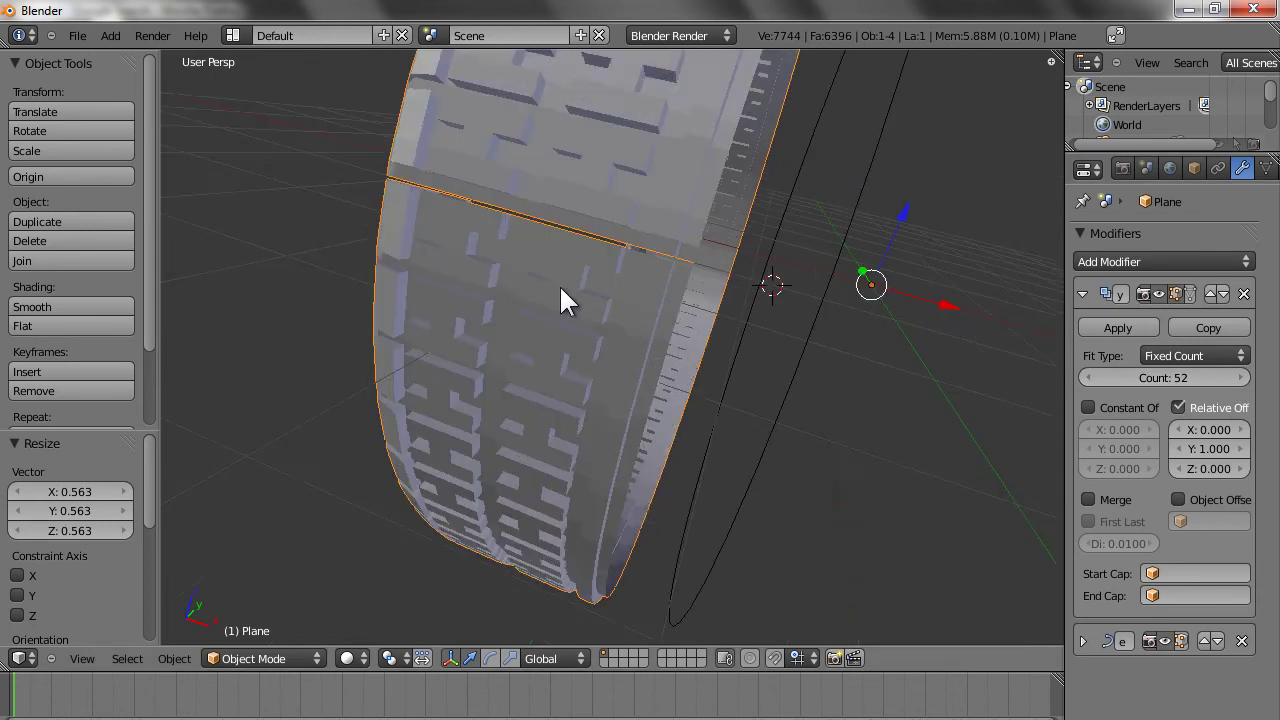
right_click(797, 384)
key(s)
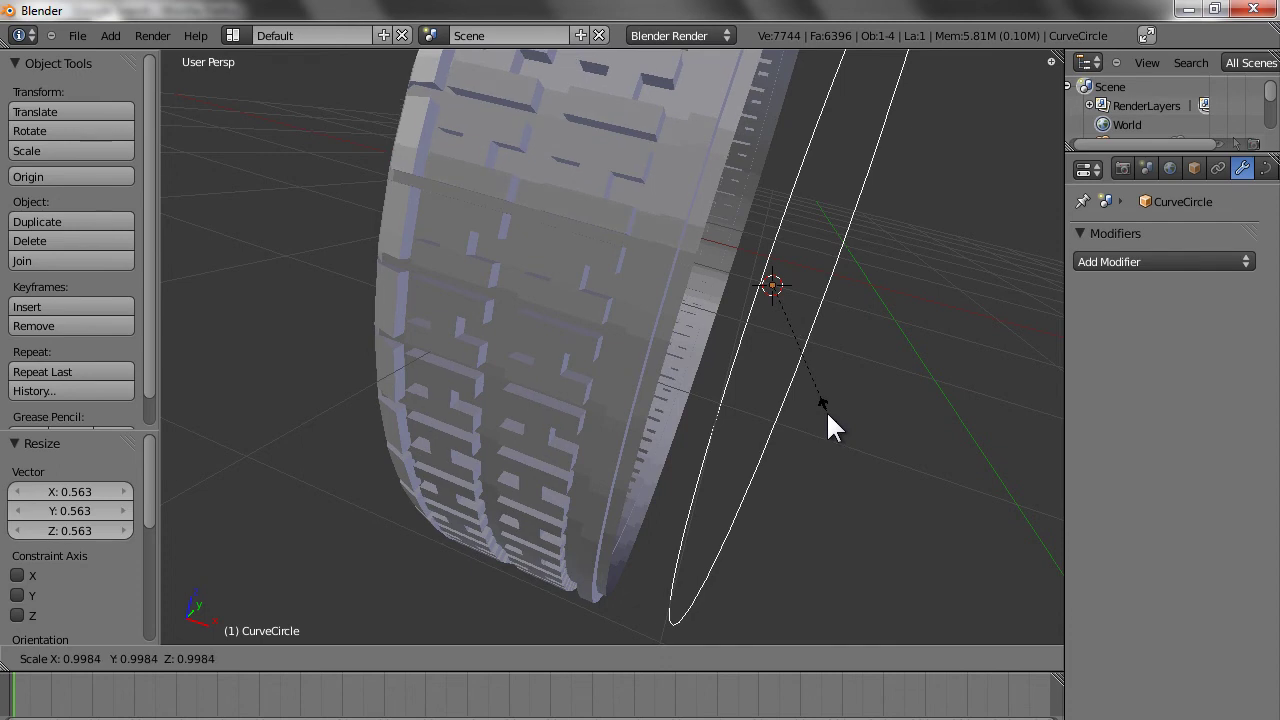
click(826, 410)
- Examine the whole tire ring and its guiding curve circle from several sides
key(Tab)
scroll(826, 414, down, 5)
key(Tab)
key(Tab)
key(Tab)
middle_drag(733, 464, 817, 429)
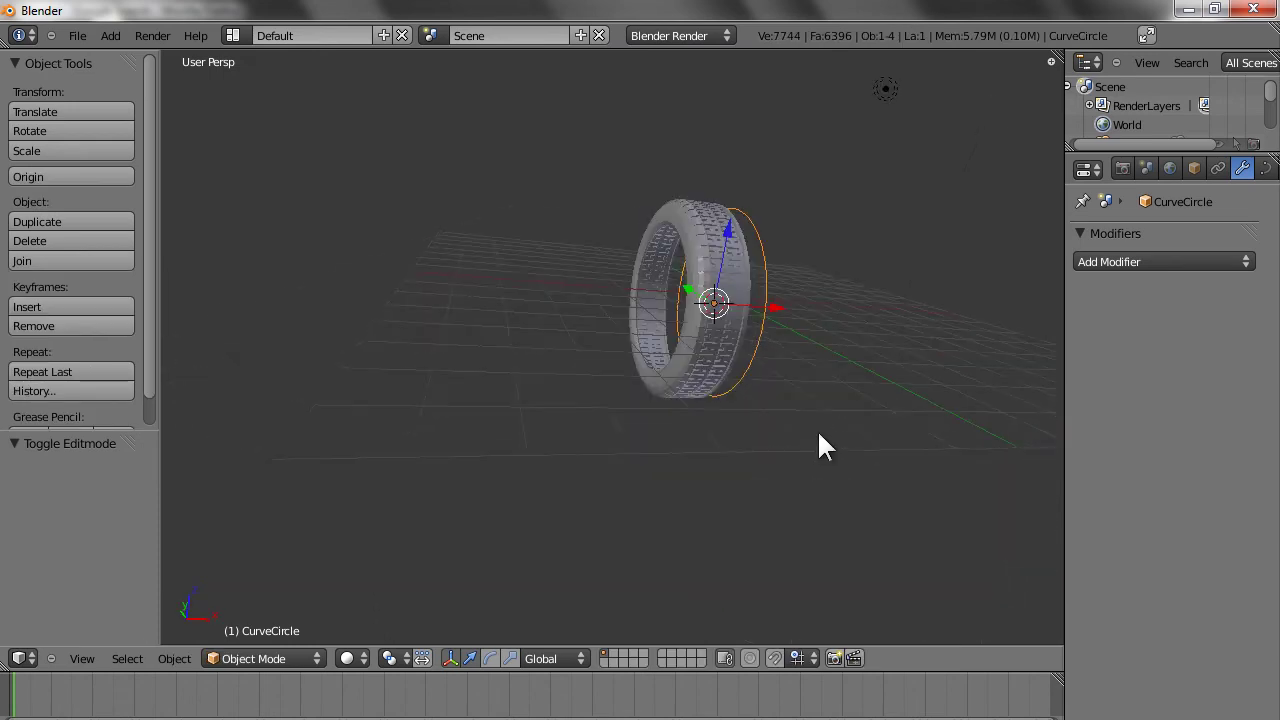
scroll(810, 420, up, 4)
middle_drag(734, 429, 506, 385)
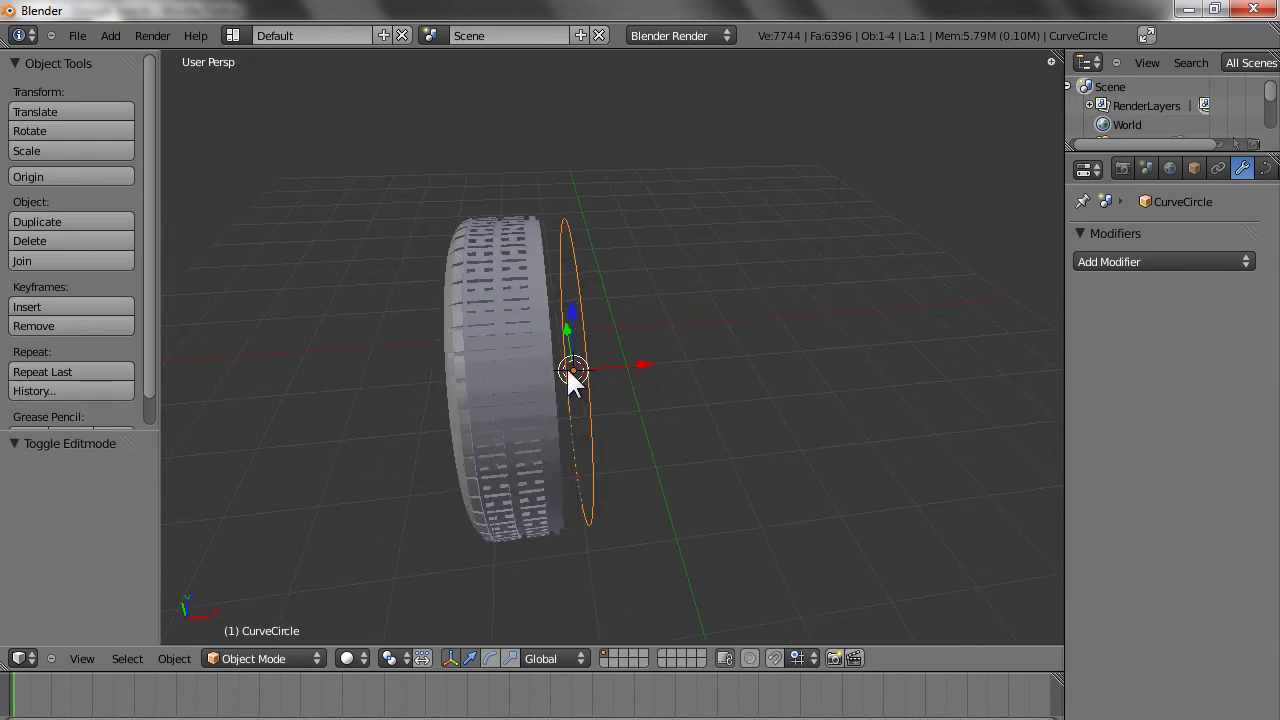
- Select the tire and enable Merge and First Last in its Array modifier
right_click(530, 368)
click(1089, 499)
click(1089, 518)
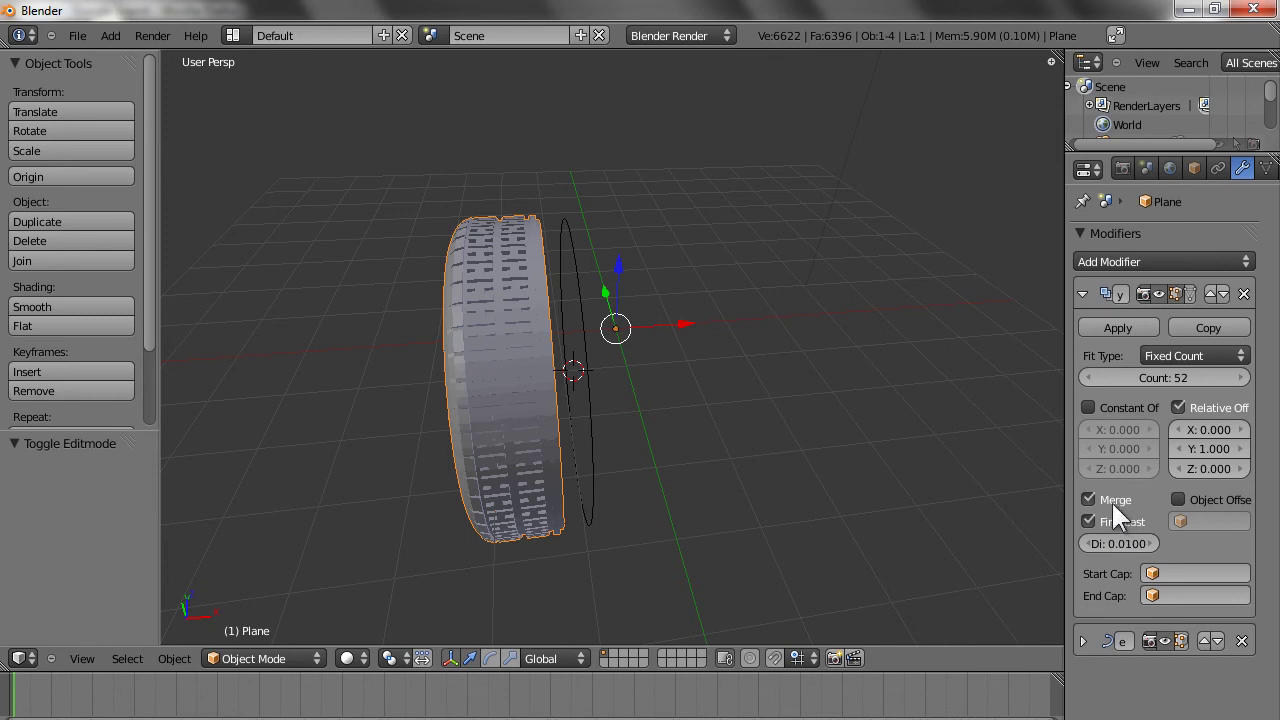
- Snap the 3D cursor to the corner vertex on the flat inner side of the base tread segment
key(Tab)
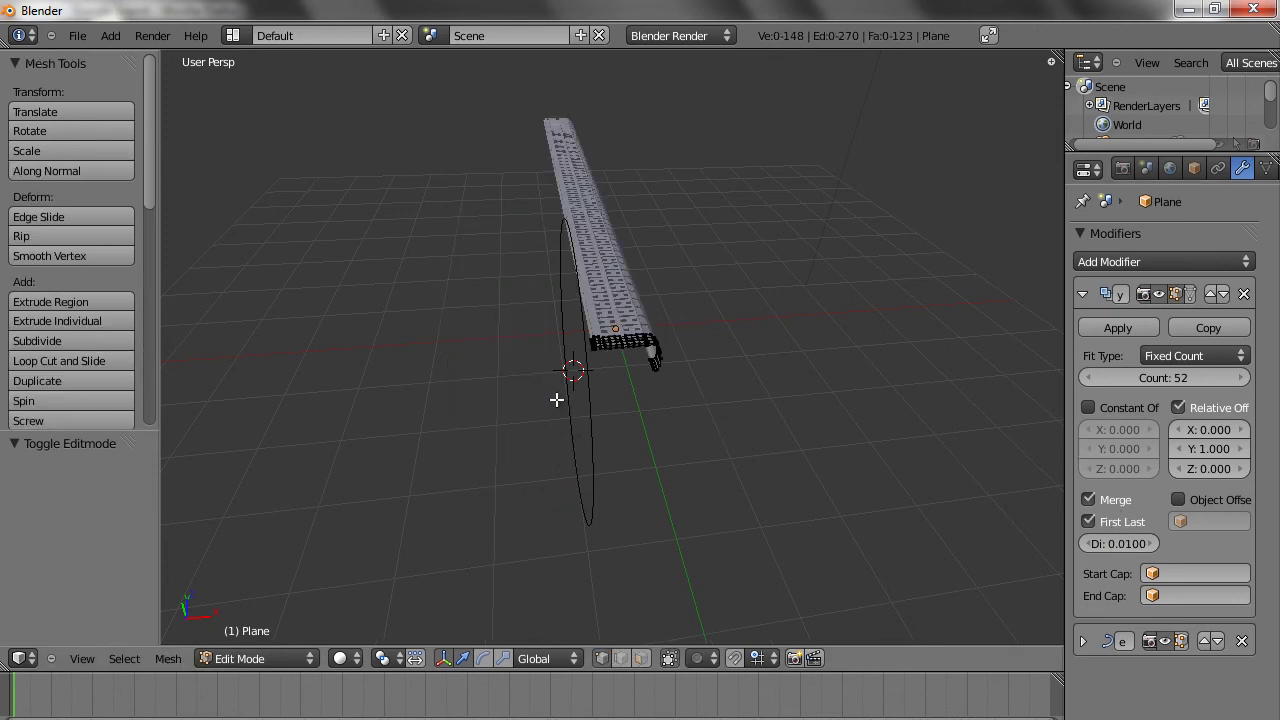
scroll(607, 349, up, 3)
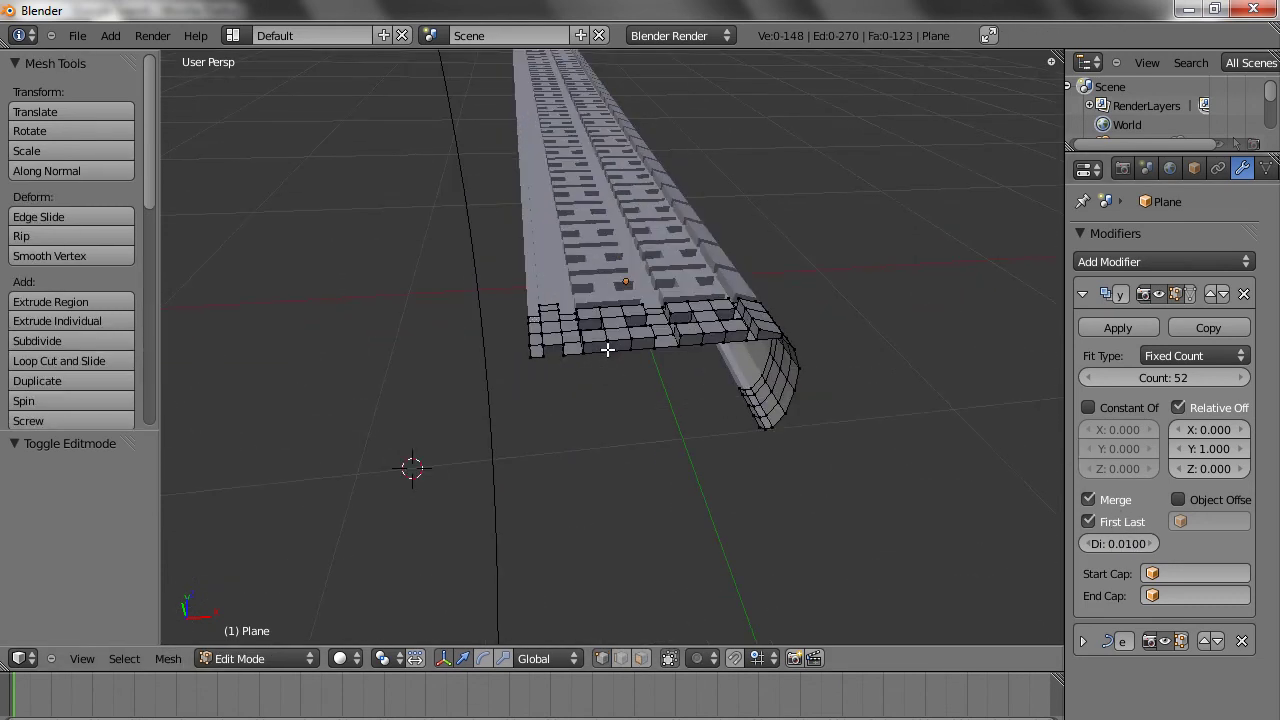
right_click(524, 349)
key(shift+s)
click(541, 415)
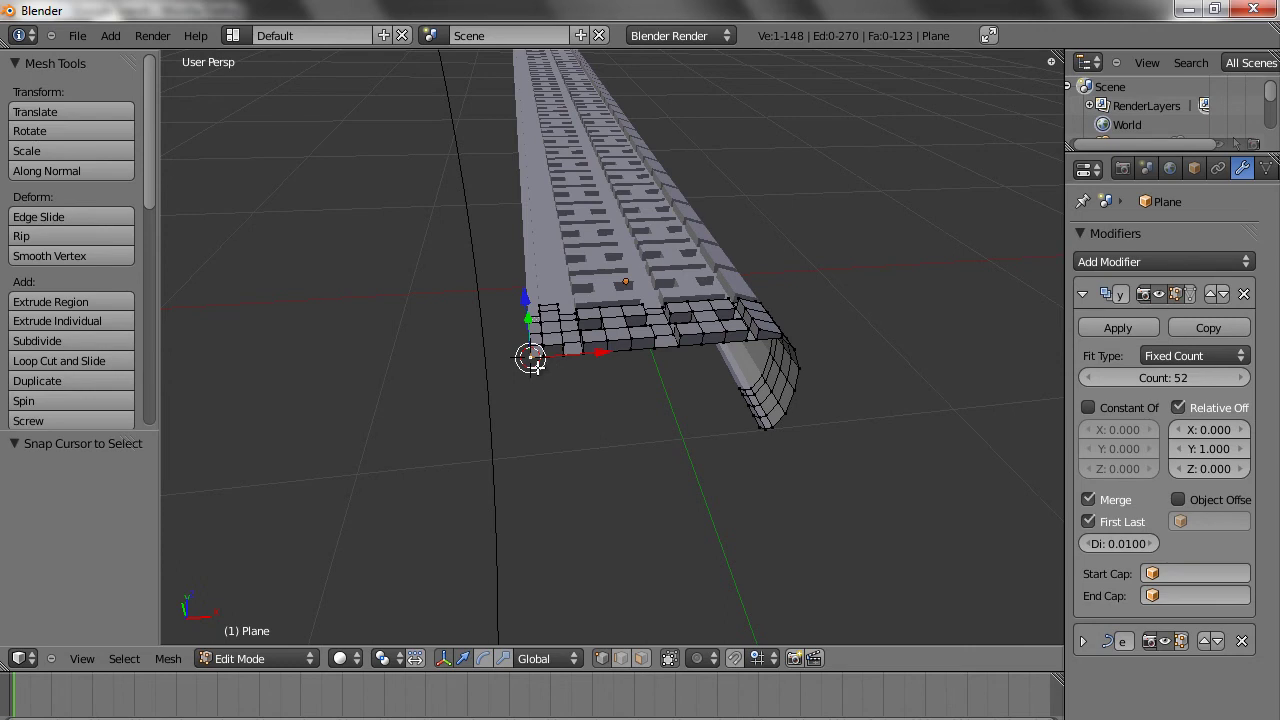
key(Tab)
scroll(536, 364, down, 6)
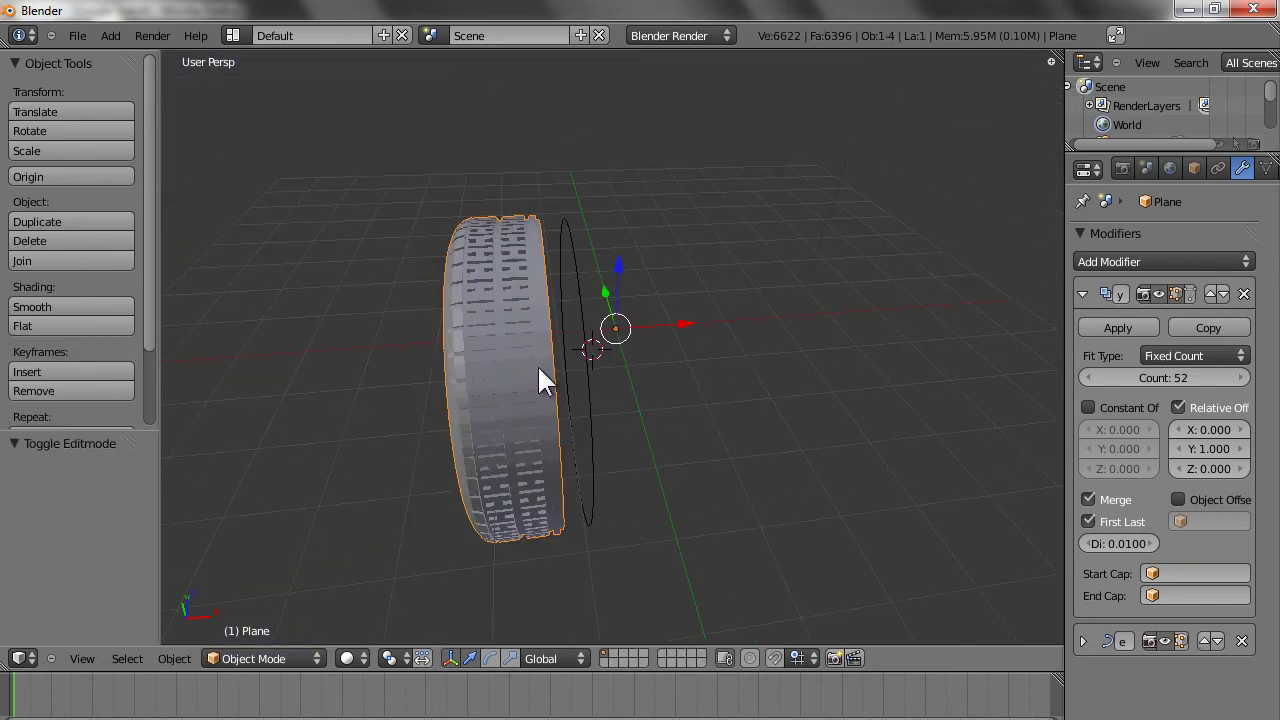
- Set the tire object's origin to the 3D cursor in Object Mode
key(Tab)
scroll(594, 364, up, 5)
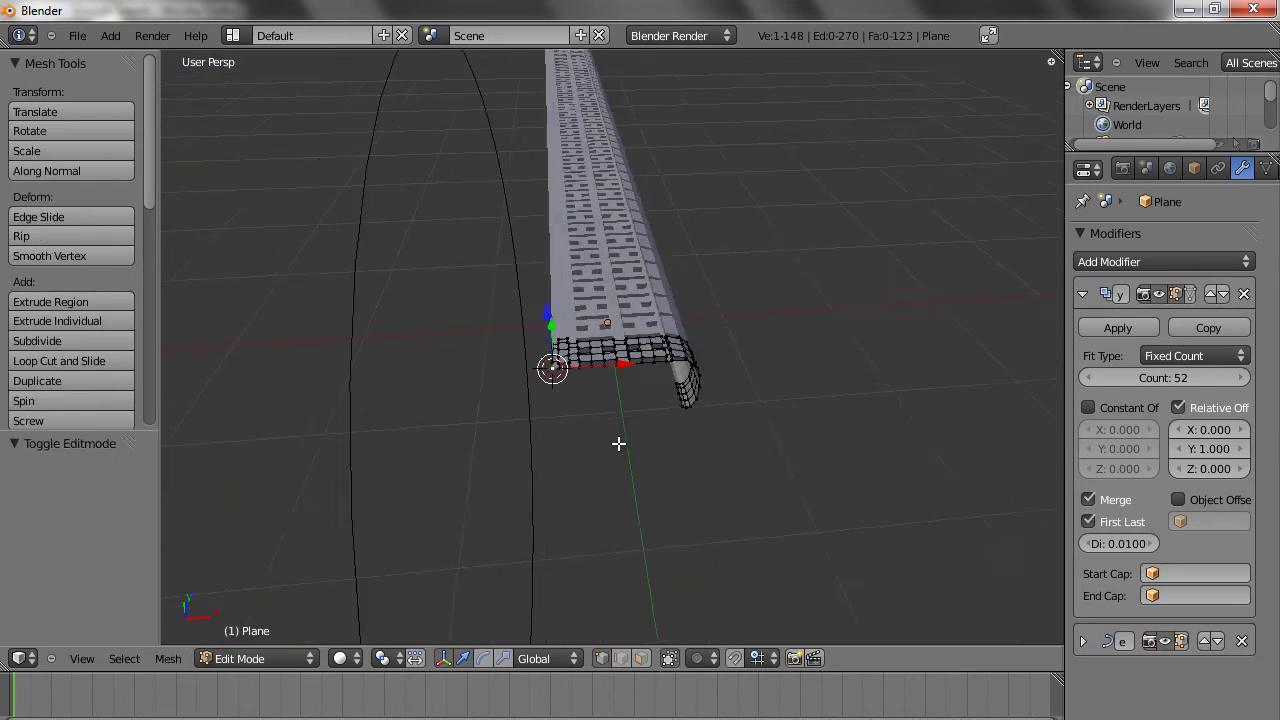
key(Tab)
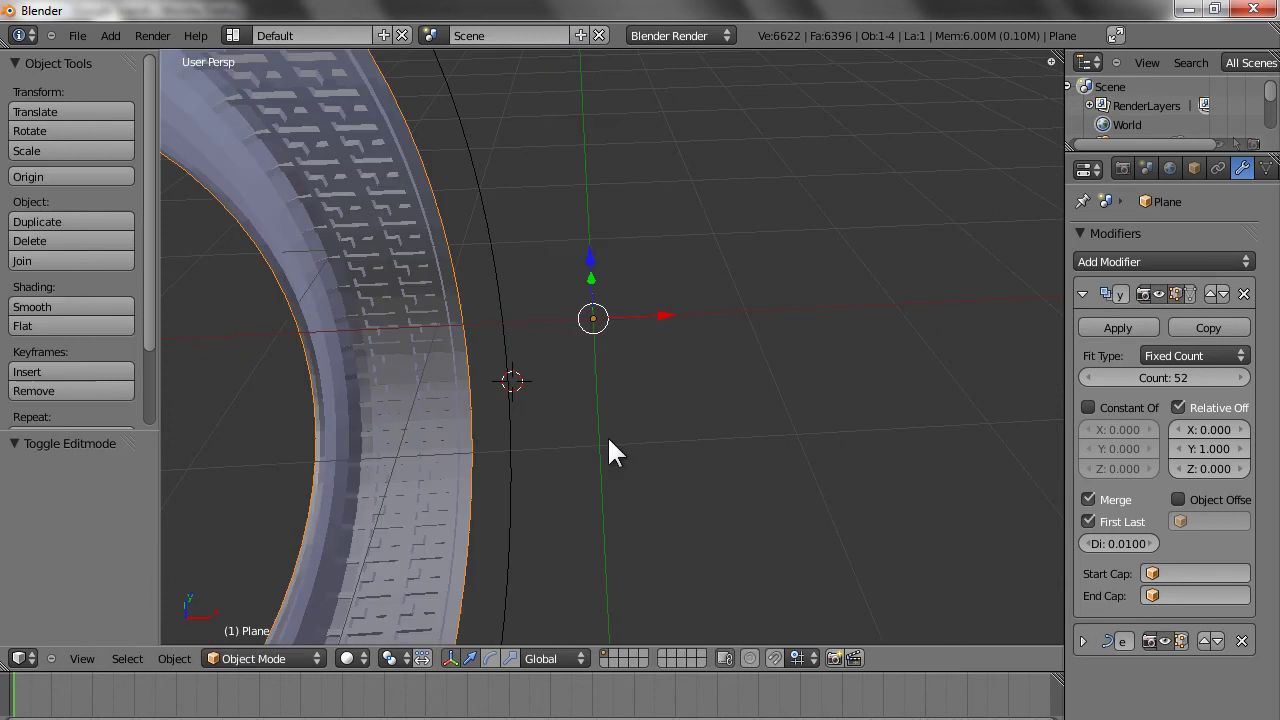
scroll(609, 440, down, 5)
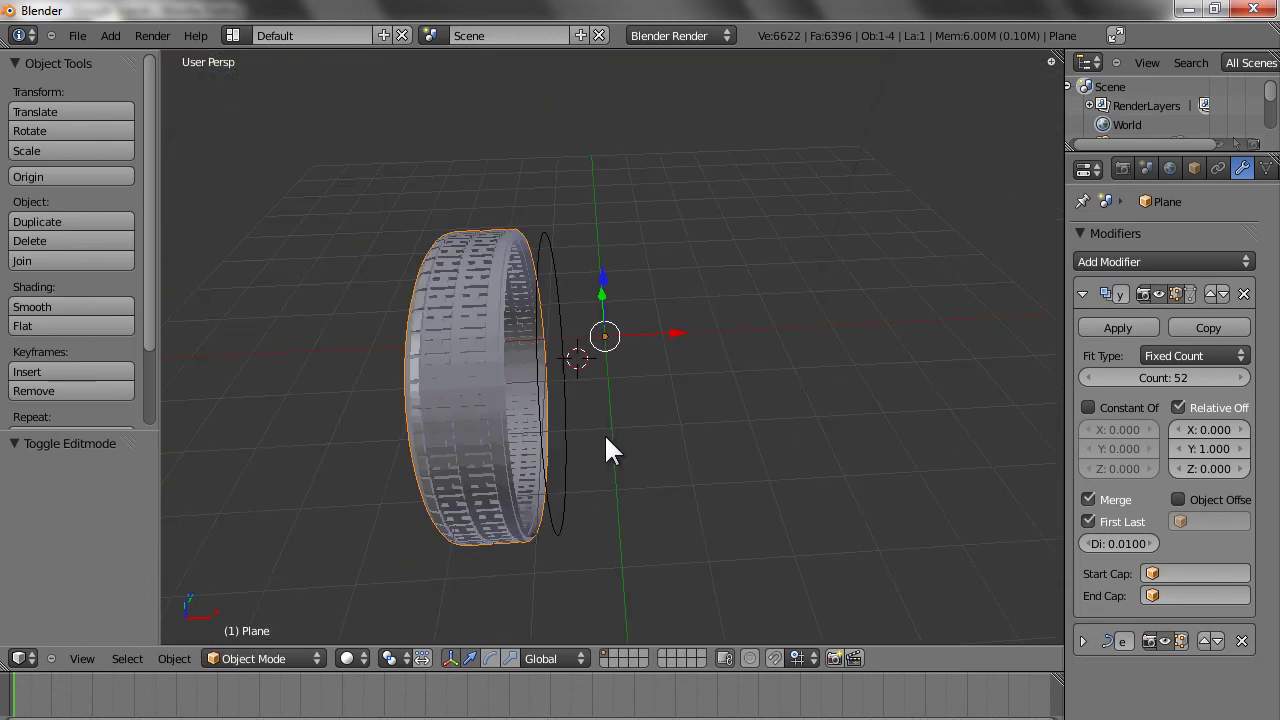
key(shift+ctrl+alt+c)
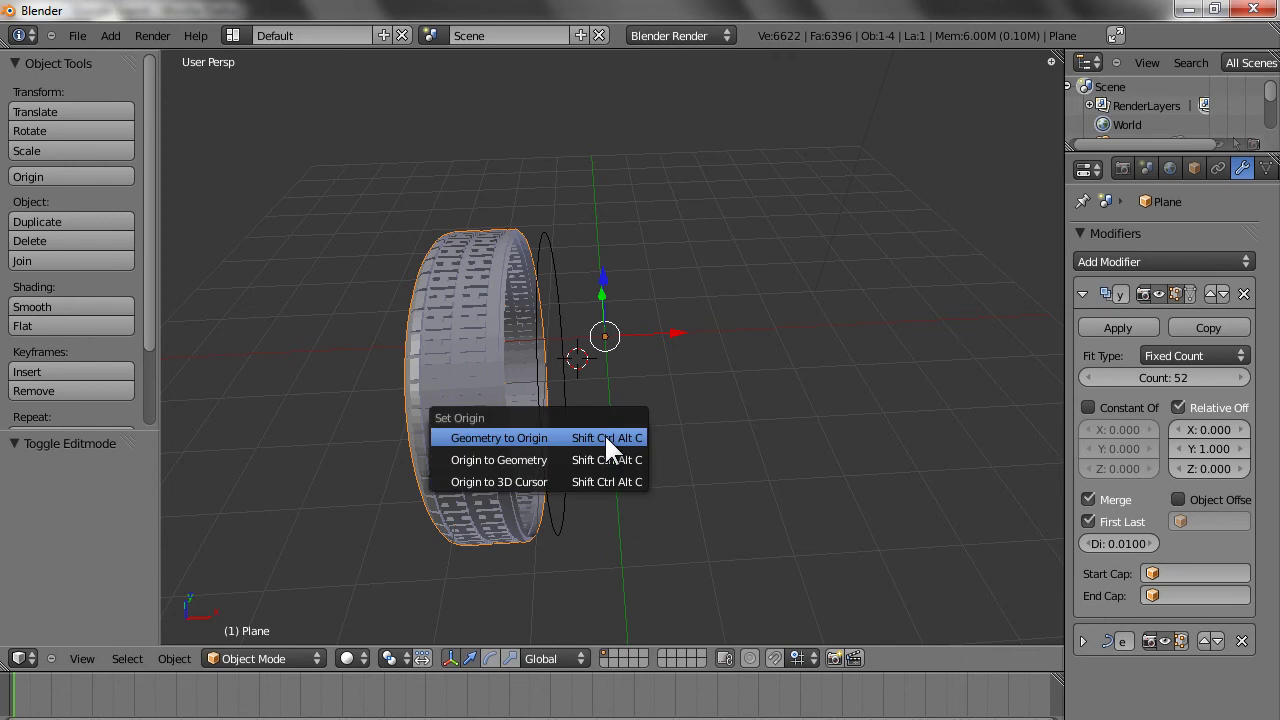
click(521, 483)
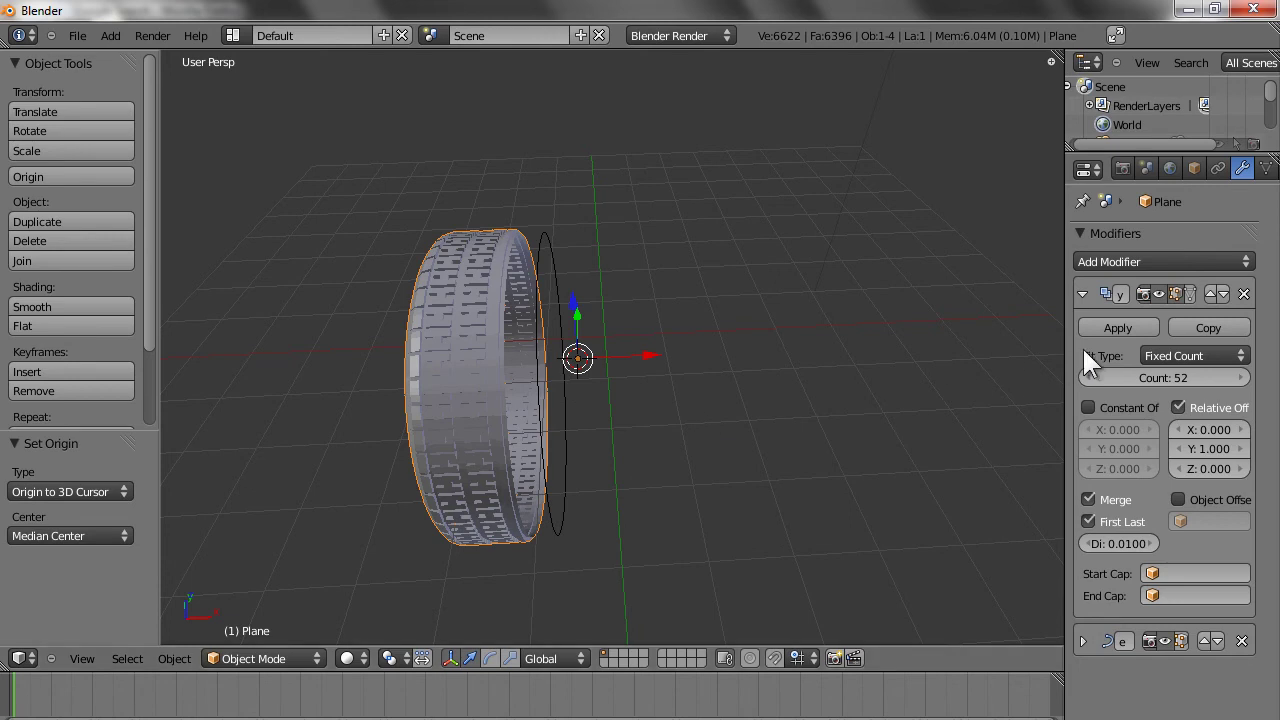
- Try a Mirror modifier on the tire and remove it again
click(1082, 292)
click(1091, 263)
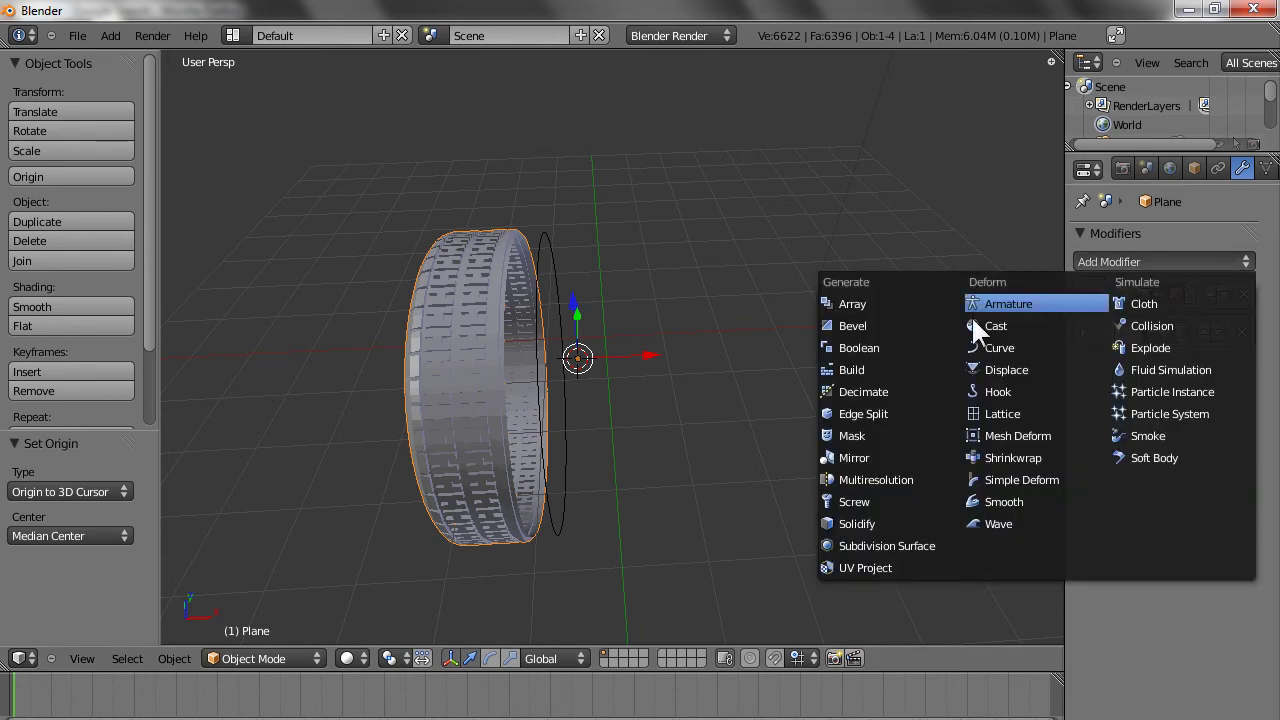
click(855, 458)
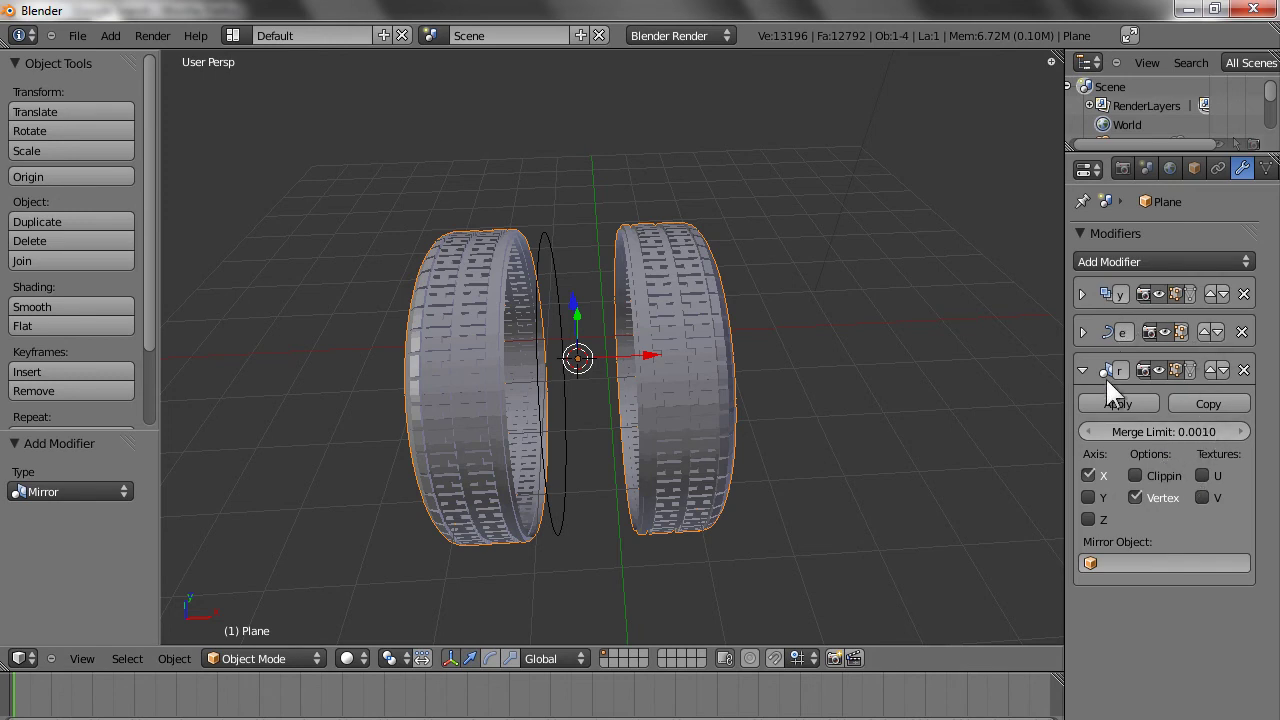
click(1244, 371)
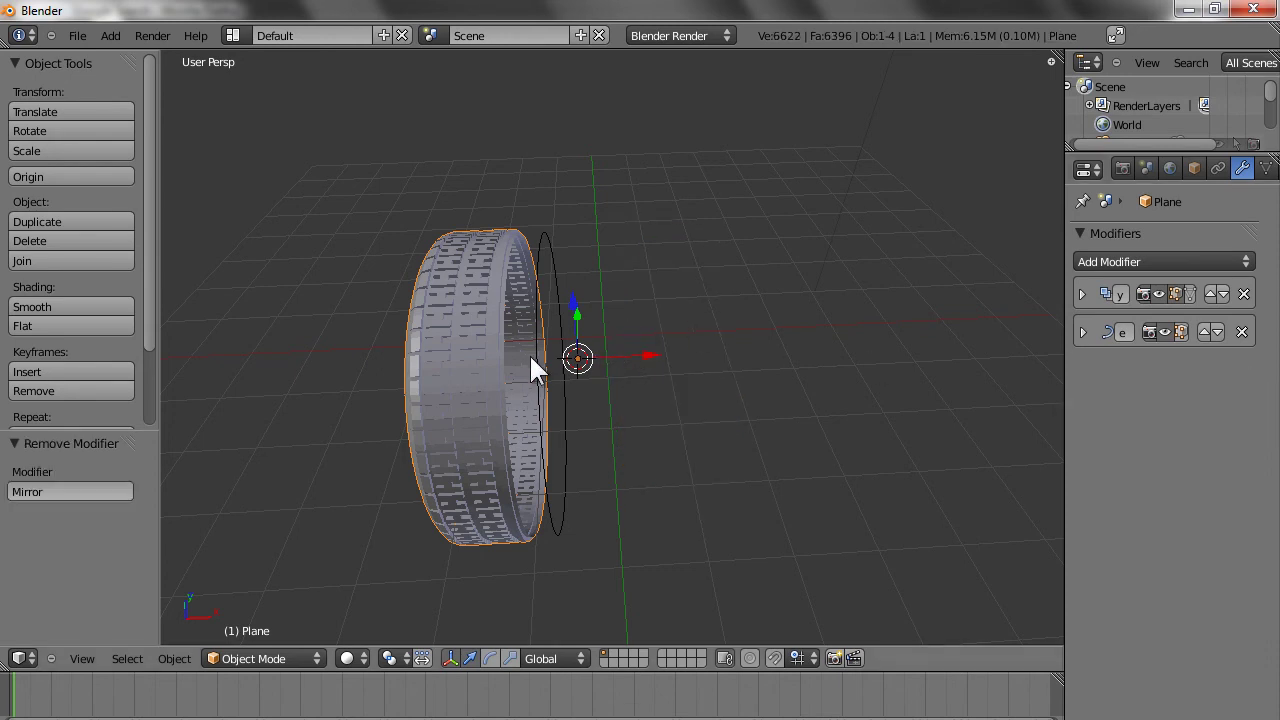
- Apply the tire's Array modifier and its Curve modifier to turn the ring into real geometry
middle_drag(487, 390, 644, 414)
scroll(644, 414, up, 5)
scroll(645, 418, down, 4)
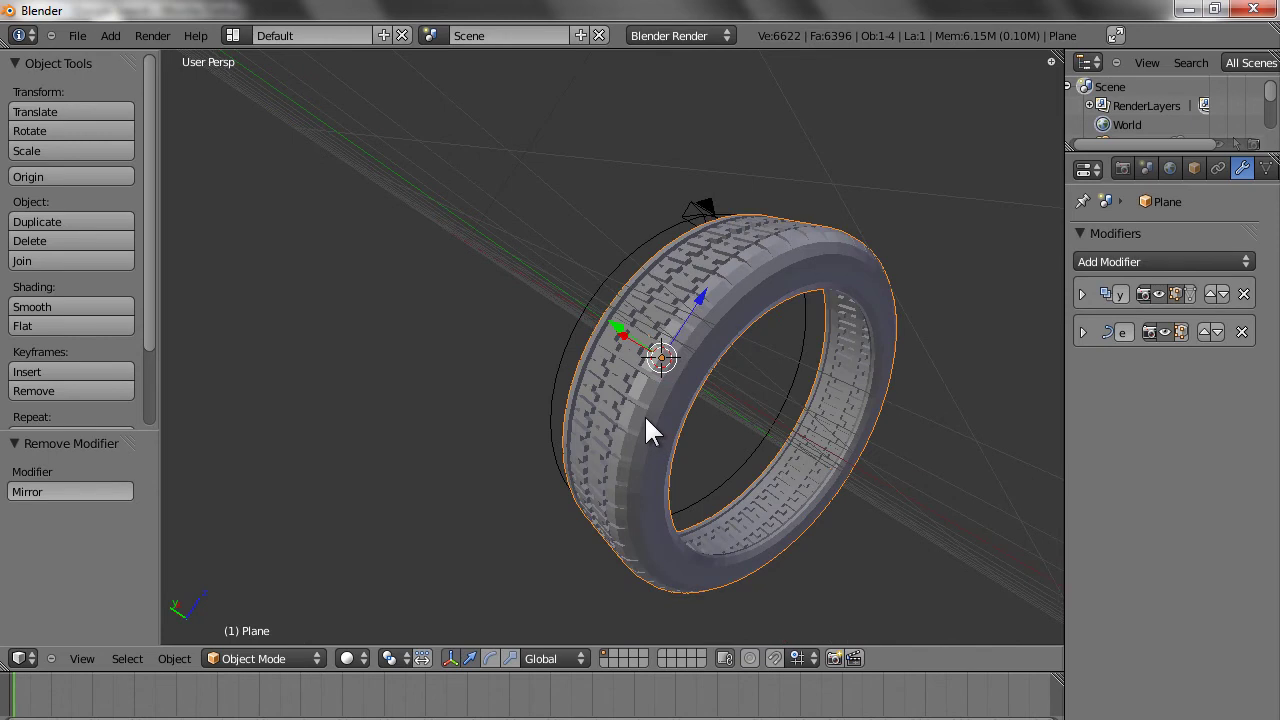
click(1080, 331)
click(1084, 295)
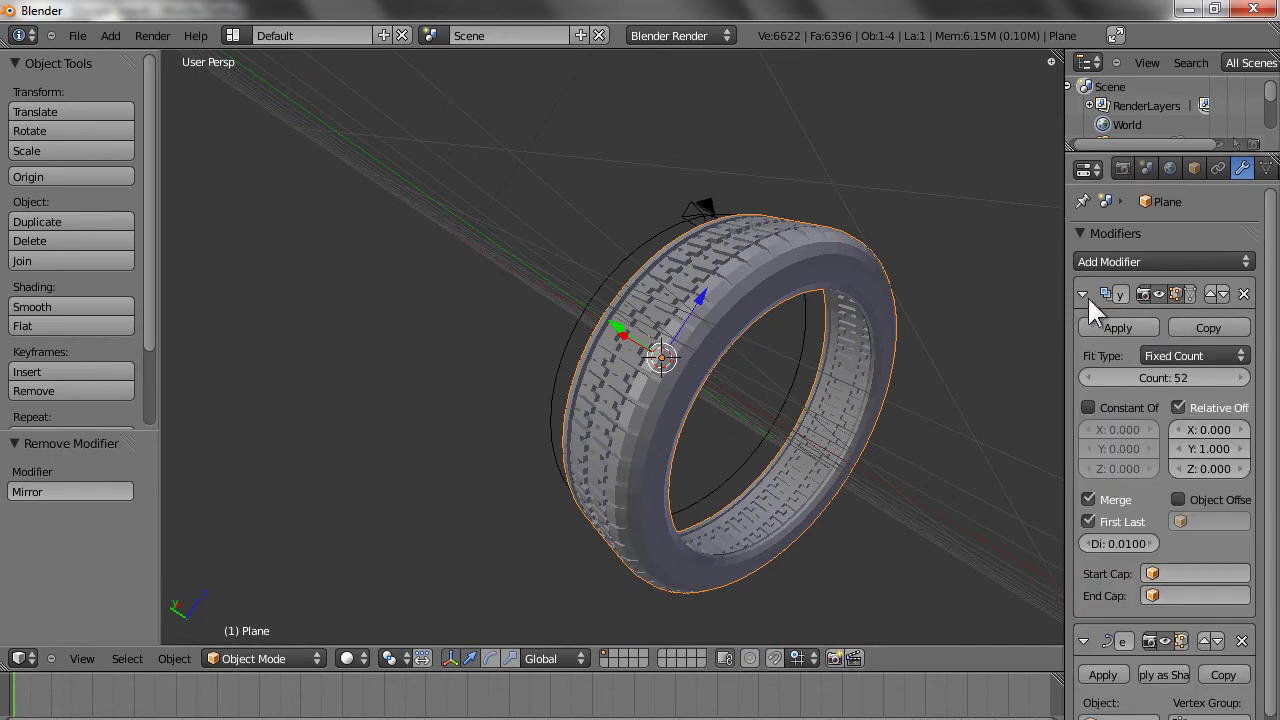
click(1134, 328)
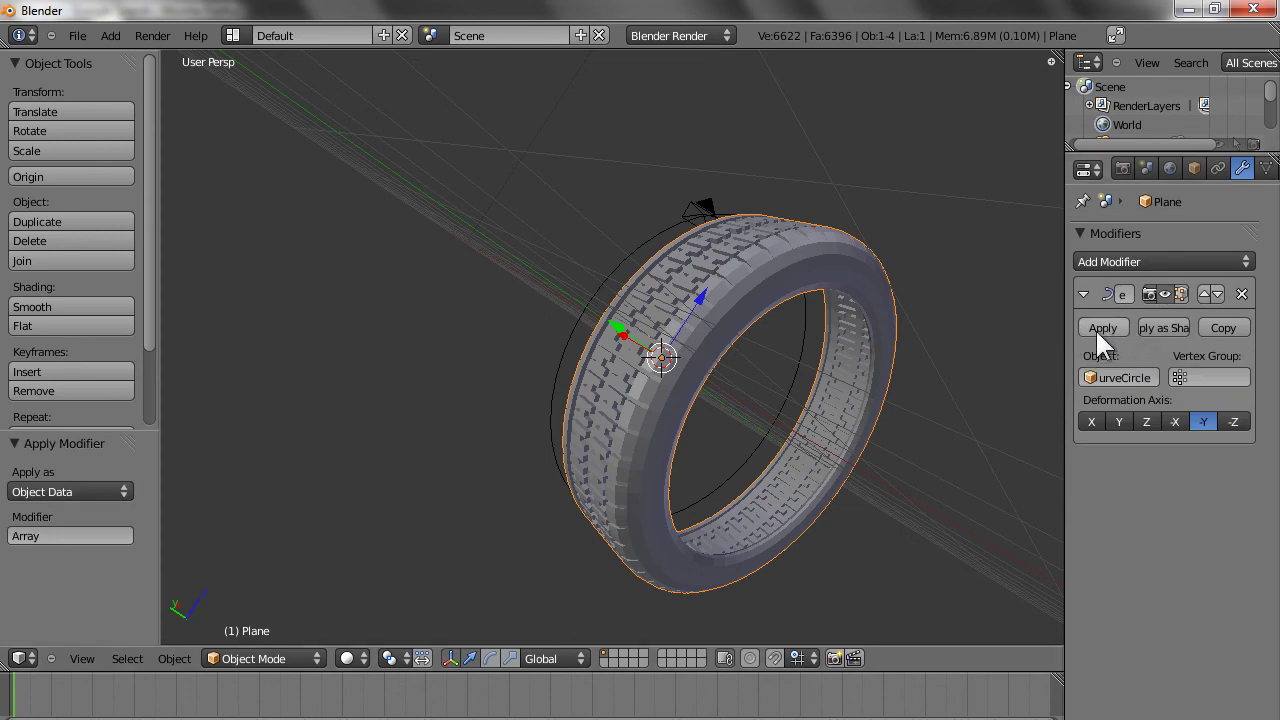
click(1098, 329)
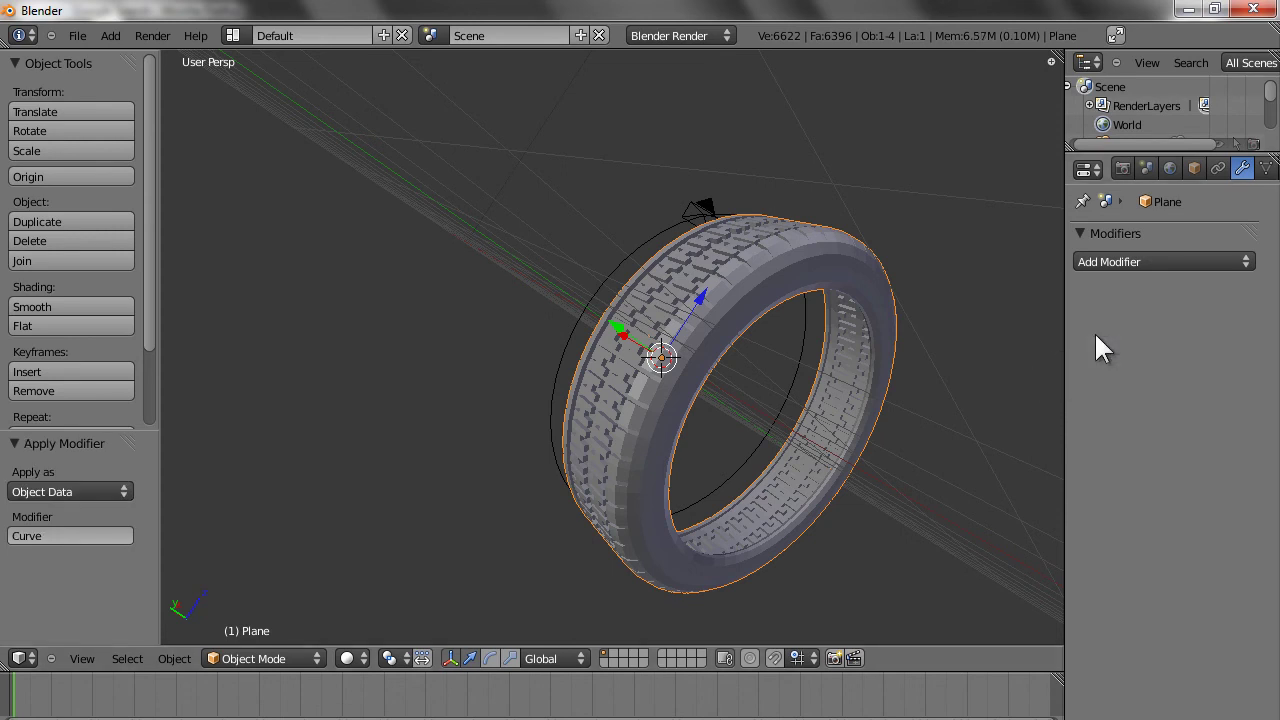
- Select the curve circle behind the tire and delete it
middle_drag(623, 351, 651, 366)
right_click(630, 350)
key(x)
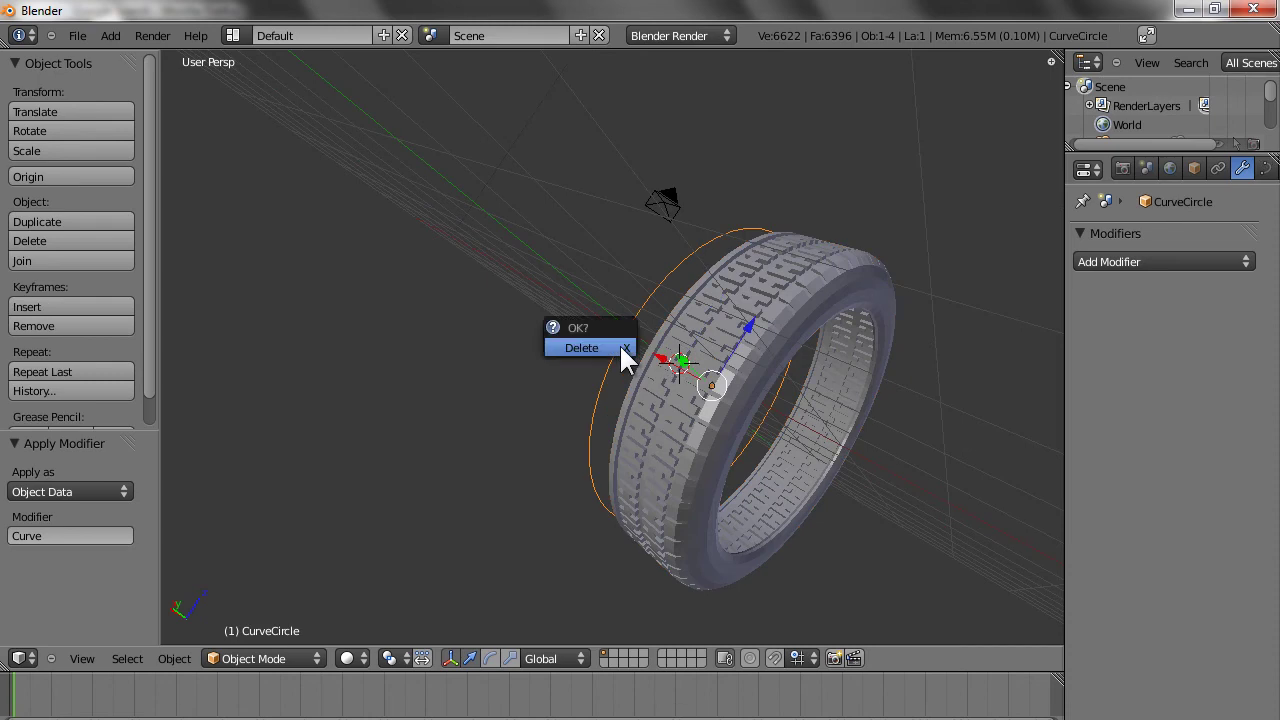
click(622, 358)
- Snap the 3D cursor to a vertex on the open edge of the tire mesh and return to Object Mode
right_click(718, 364)
key(Tab)
key(Tab)
key(Tab)
scroll(715, 346, up, 4)
middle_drag(887, 470, 609, 331)
scroll(651, 411, down, 5)
scroll(609, 334, up, 5)
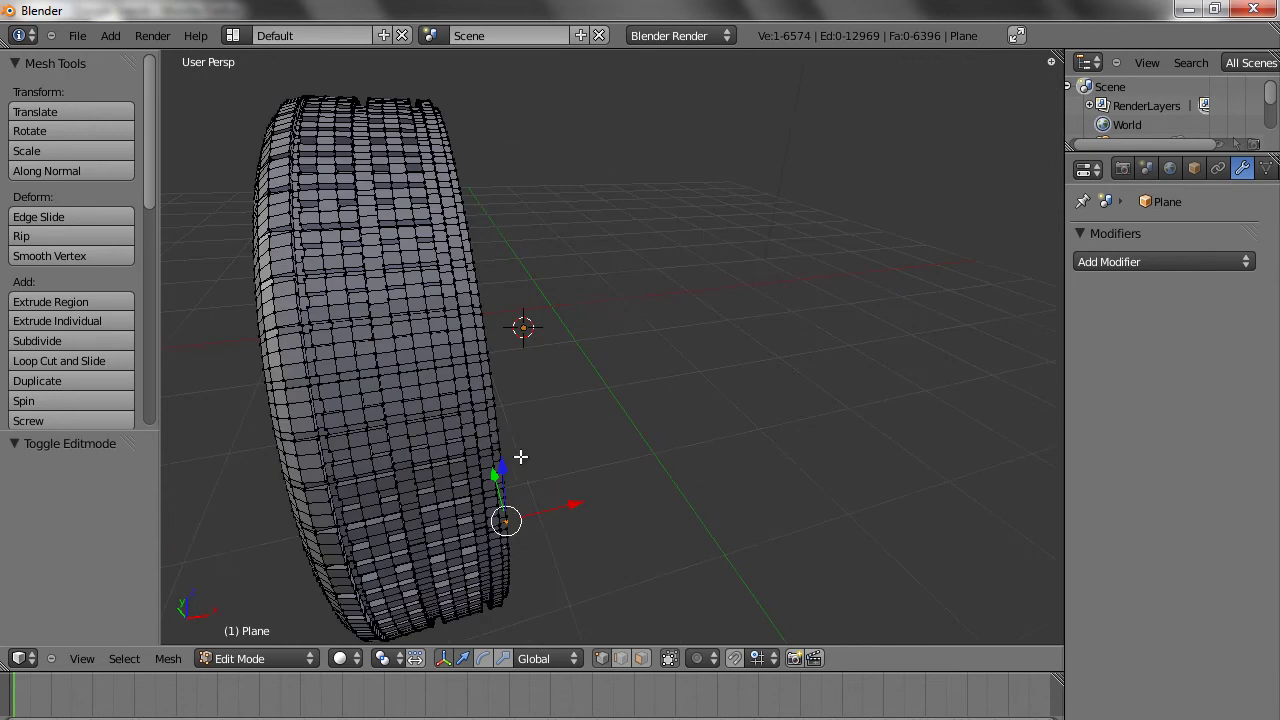
middle_drag(471, 463, 463, 437)
right_click(480, 400)
key(shift+s)
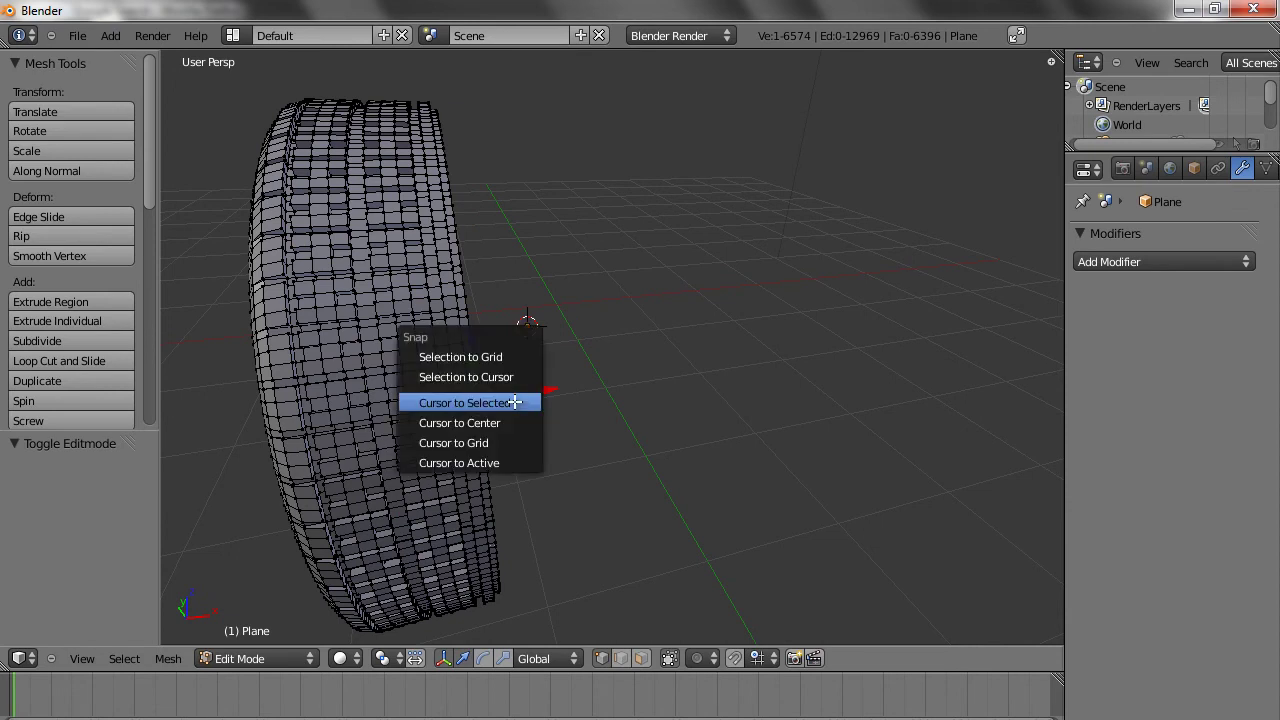
click(514, 401)
key(Tab)
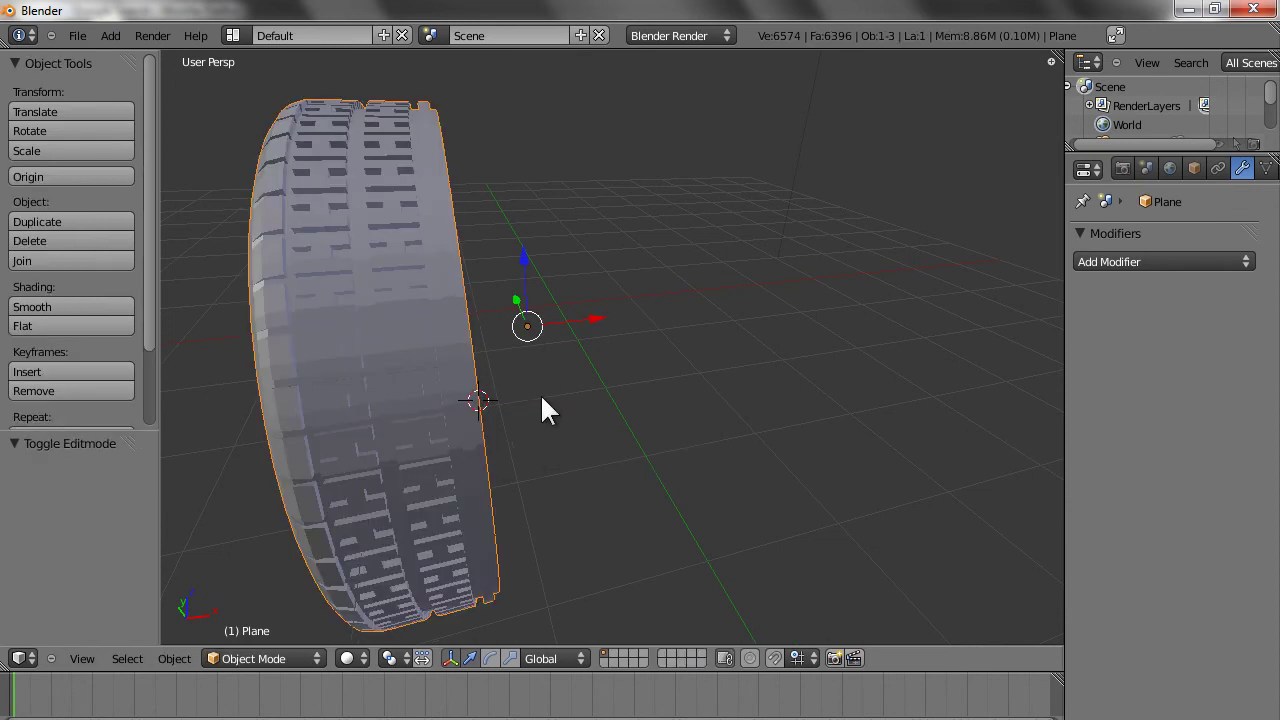
- Add a Mirror modifier on the X axis to the tire half
click(1135, 260)
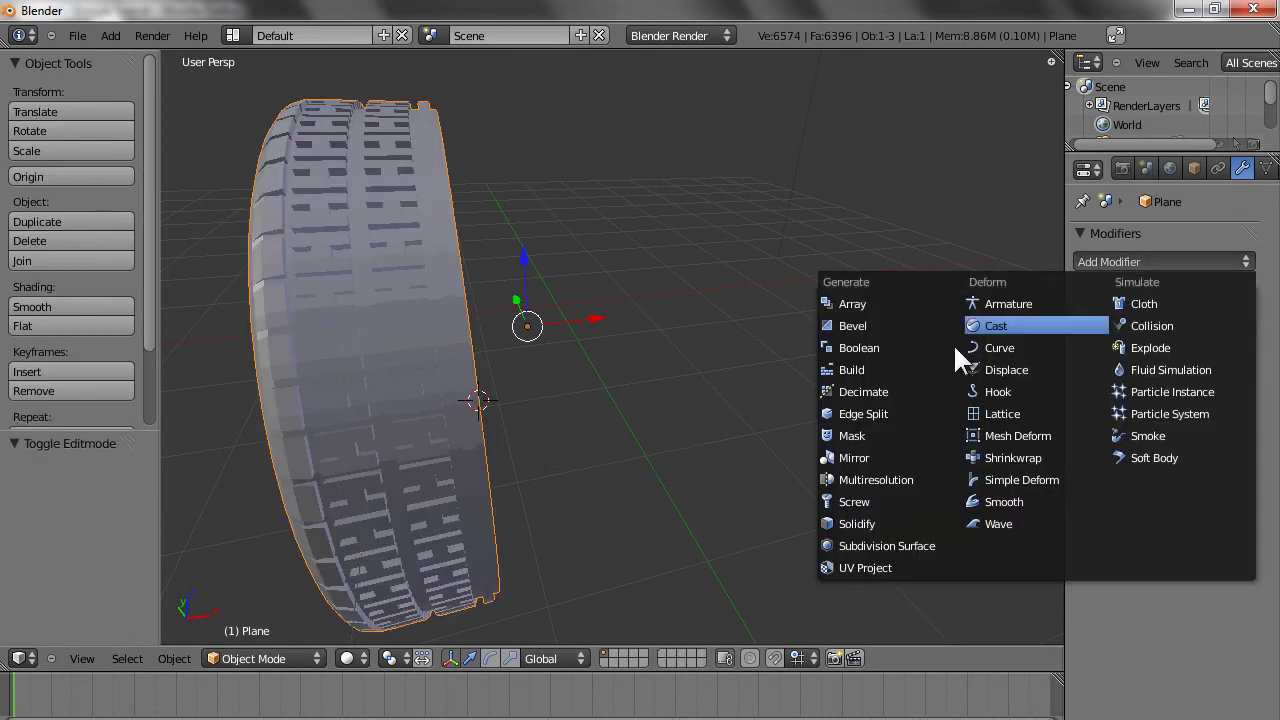
click(870, 456)
scroll(799, 470, down, 3)
middle_drag(771, 482, 742, 495)
- Snap the 3D cursor to the selected open-edge vertex again and try setting the tire's origin to it within Edit Mode
key(Tab)
scroll(565, 432, up, 2)
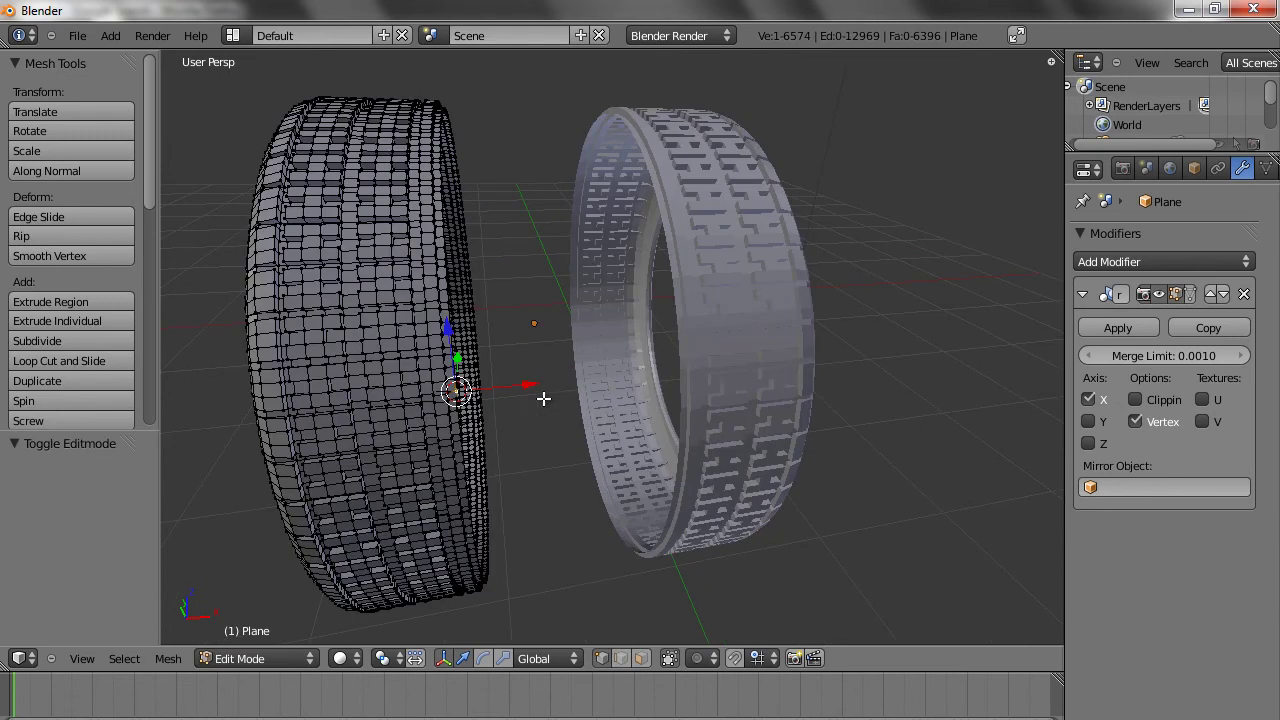
key(shift+s)
click(496, 413)
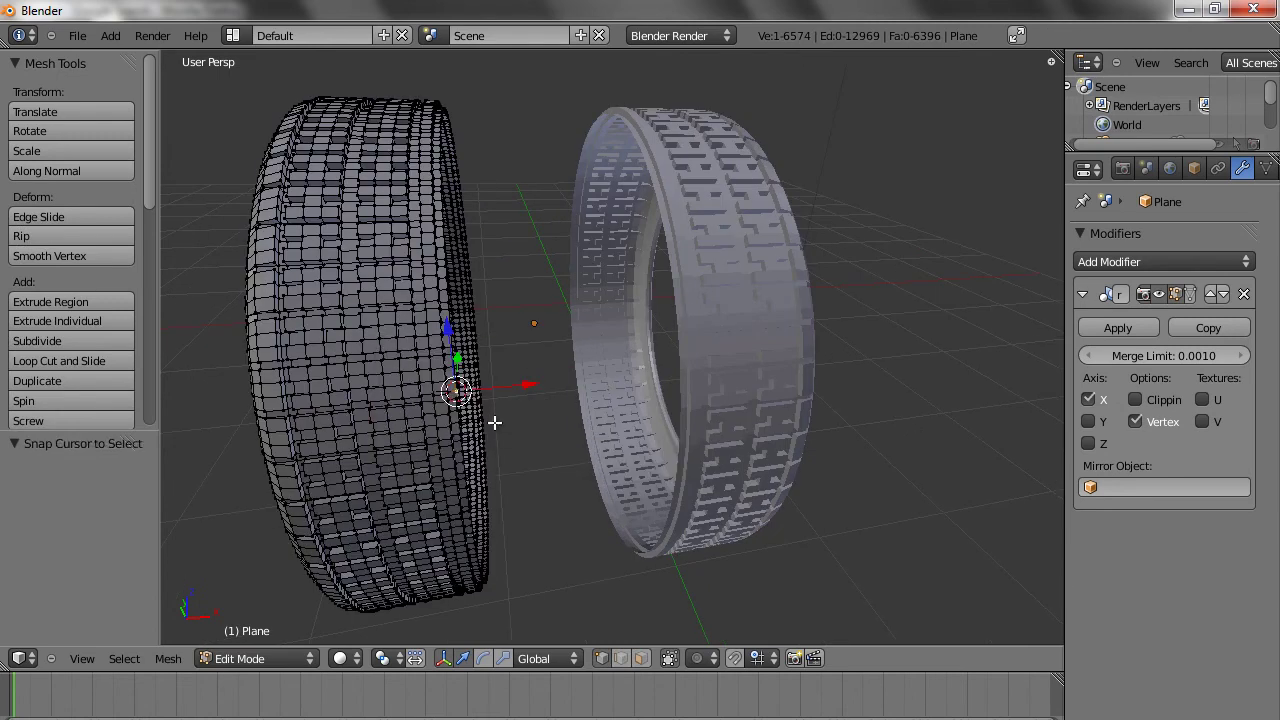
key(shift+ctrl+alt+c)
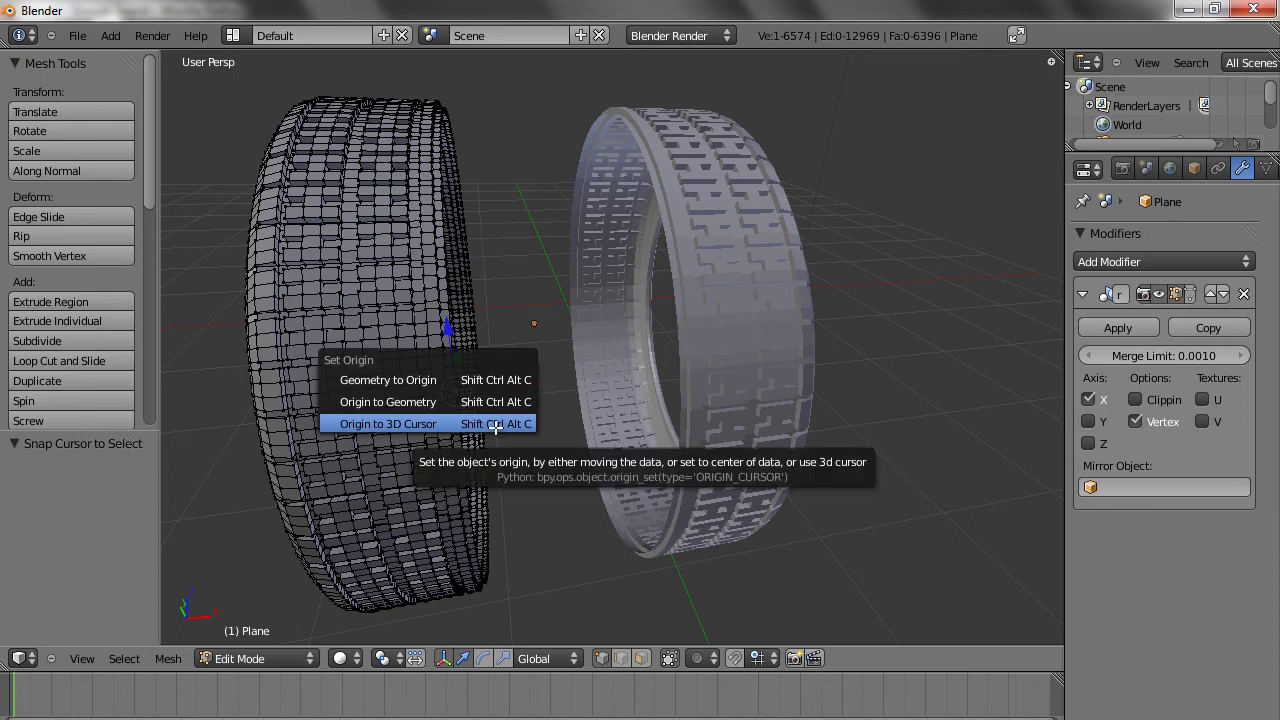
click(493, 423)
key(Tab)
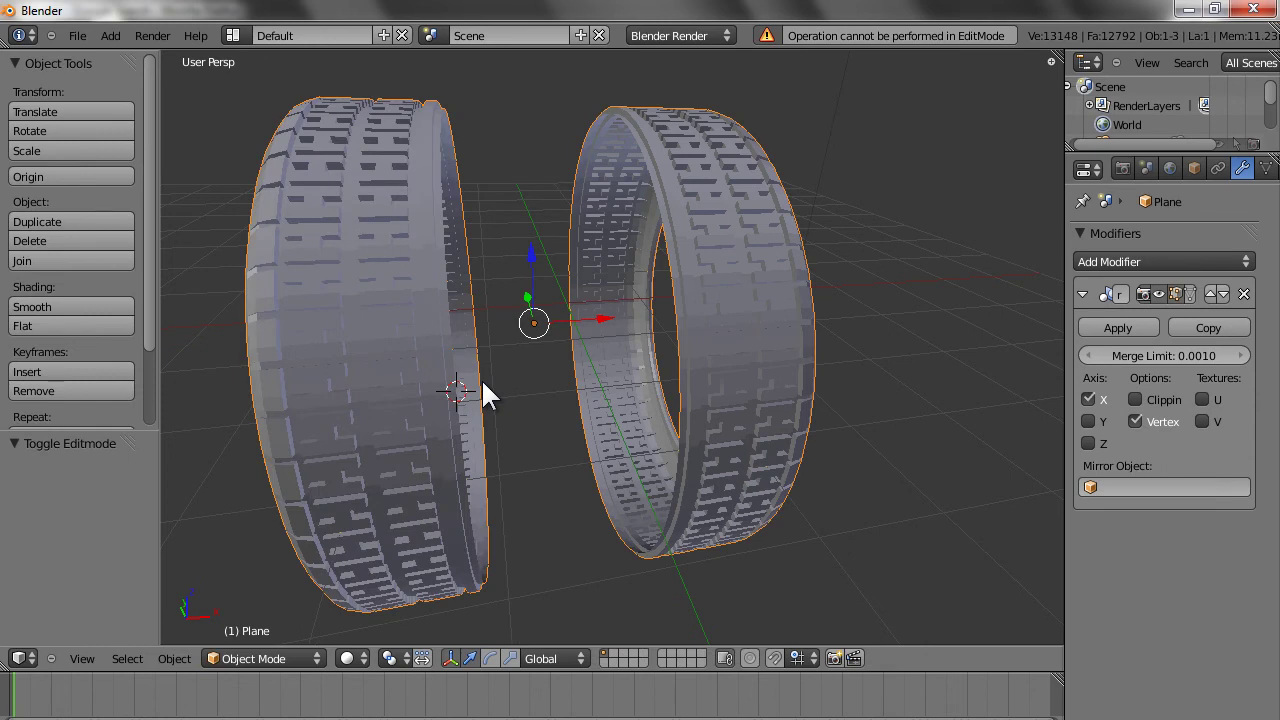
- Set the tire's origin to the 3D cursor in Object Mode so the mirrored halves meet at the open edge
key(shift+ctrl+alt+c)
click(484, 386)
middle_drag(492, 380, 557, 447)
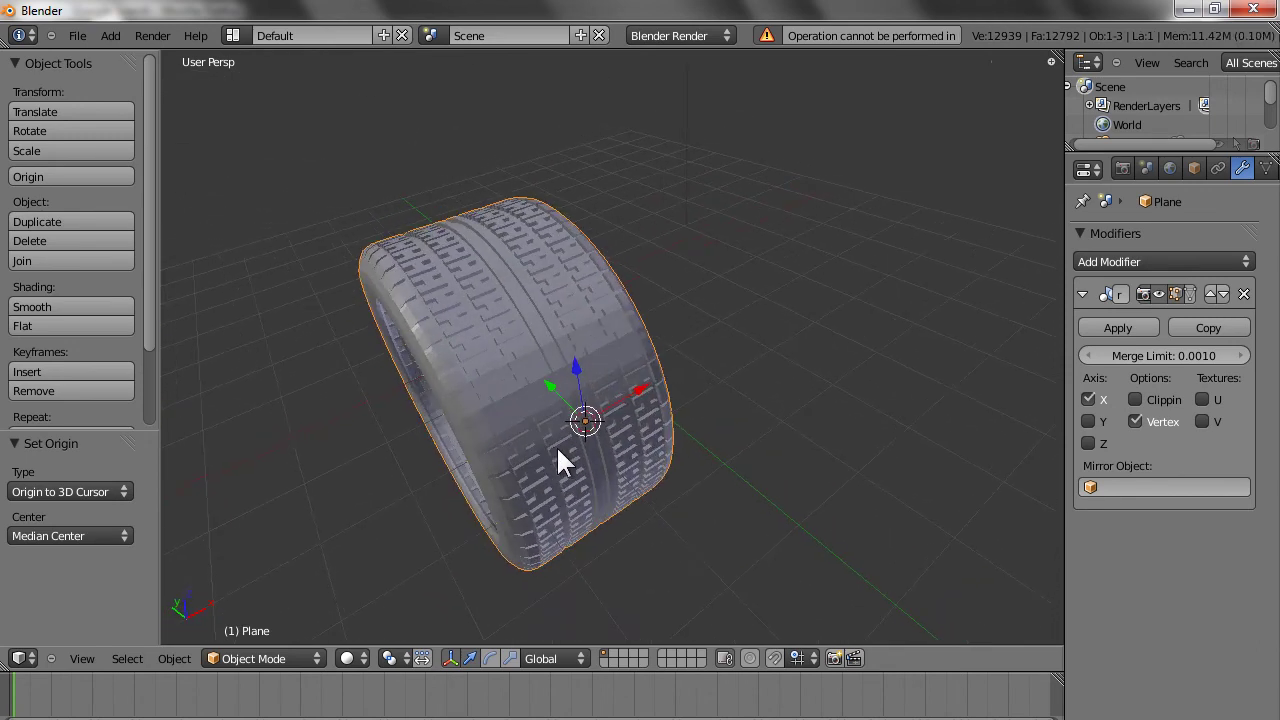
scroll(560, 450, up, 3)
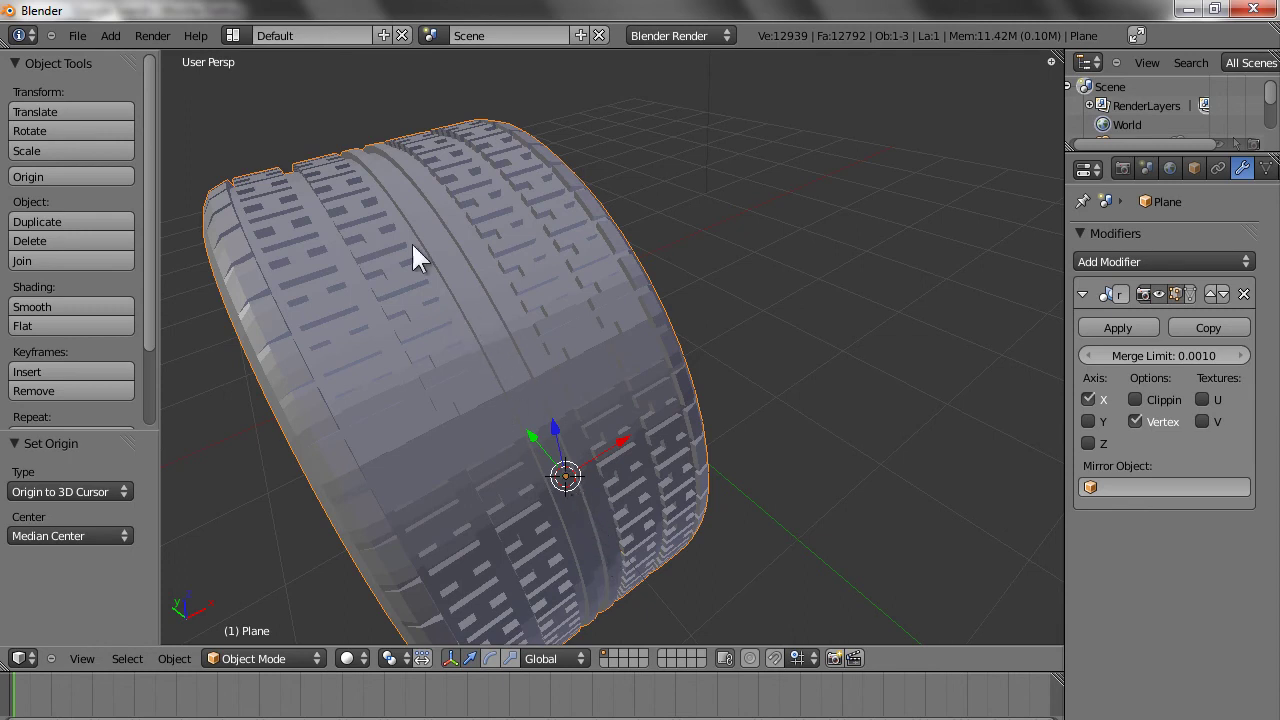
- Render a still image of the mirrored tire and return to the 3D view
scroll(510, 376, down, 5)
middle_drag(513, 382, 583, 354)
scroll(602, 389, up, 3)
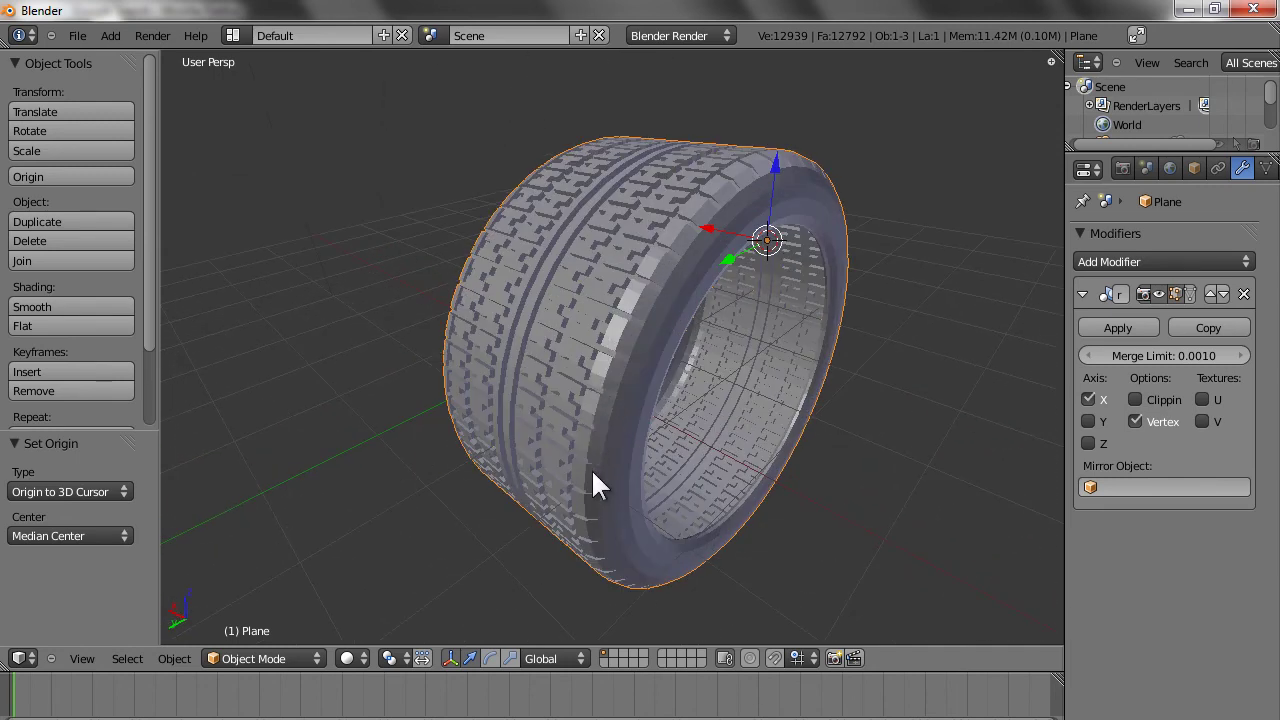
middle_drag(590, 462, 651, 486)
scroll(646, 469, down, 3)
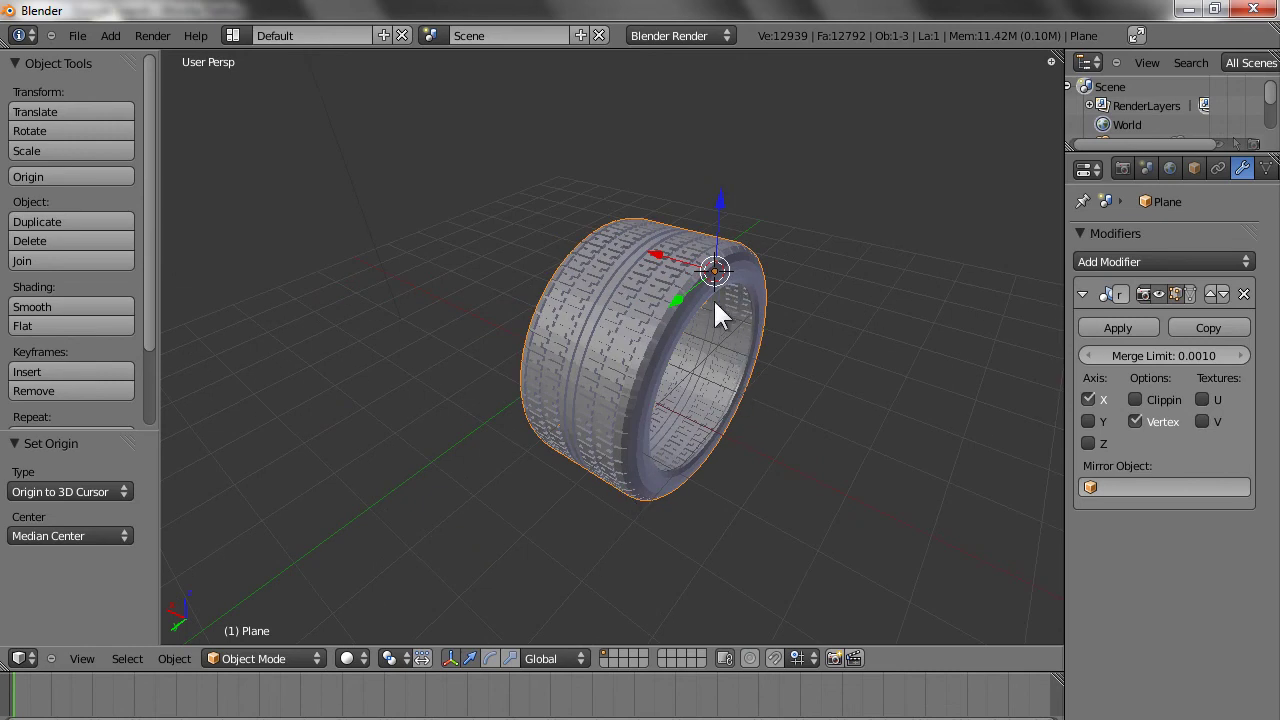
click(152, 35)
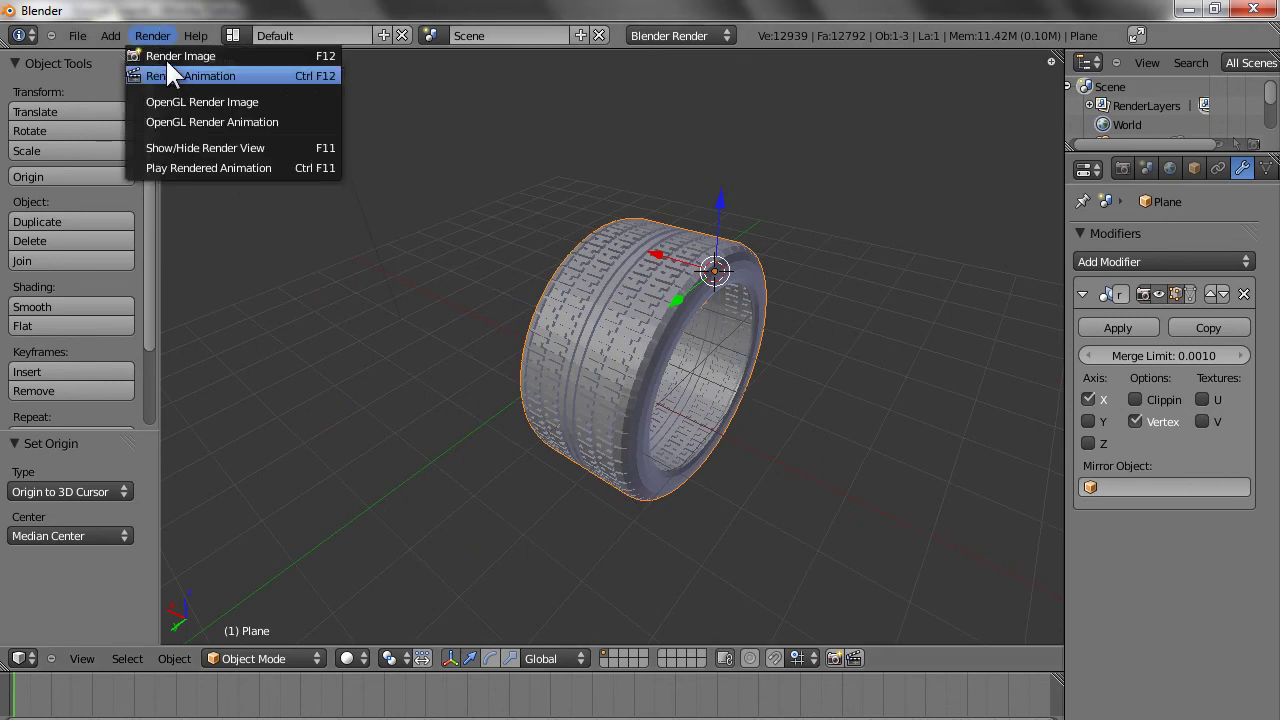
click(165, 77)
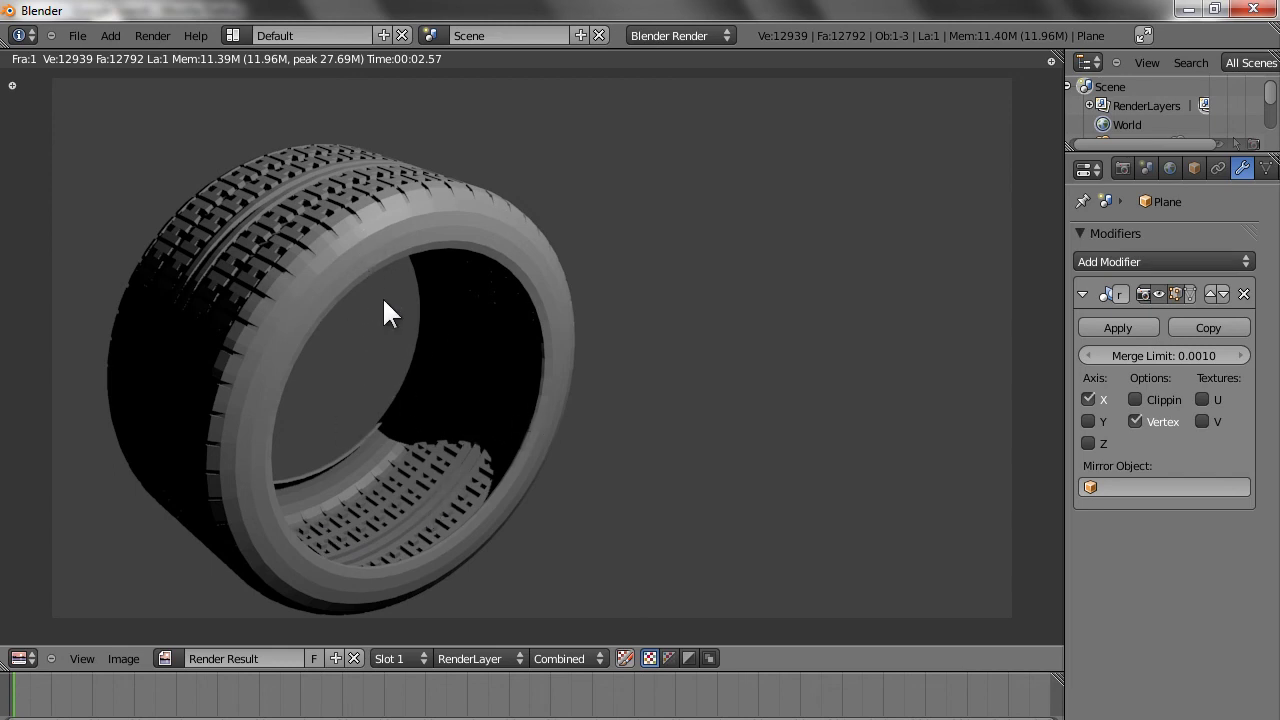
key(Escape)
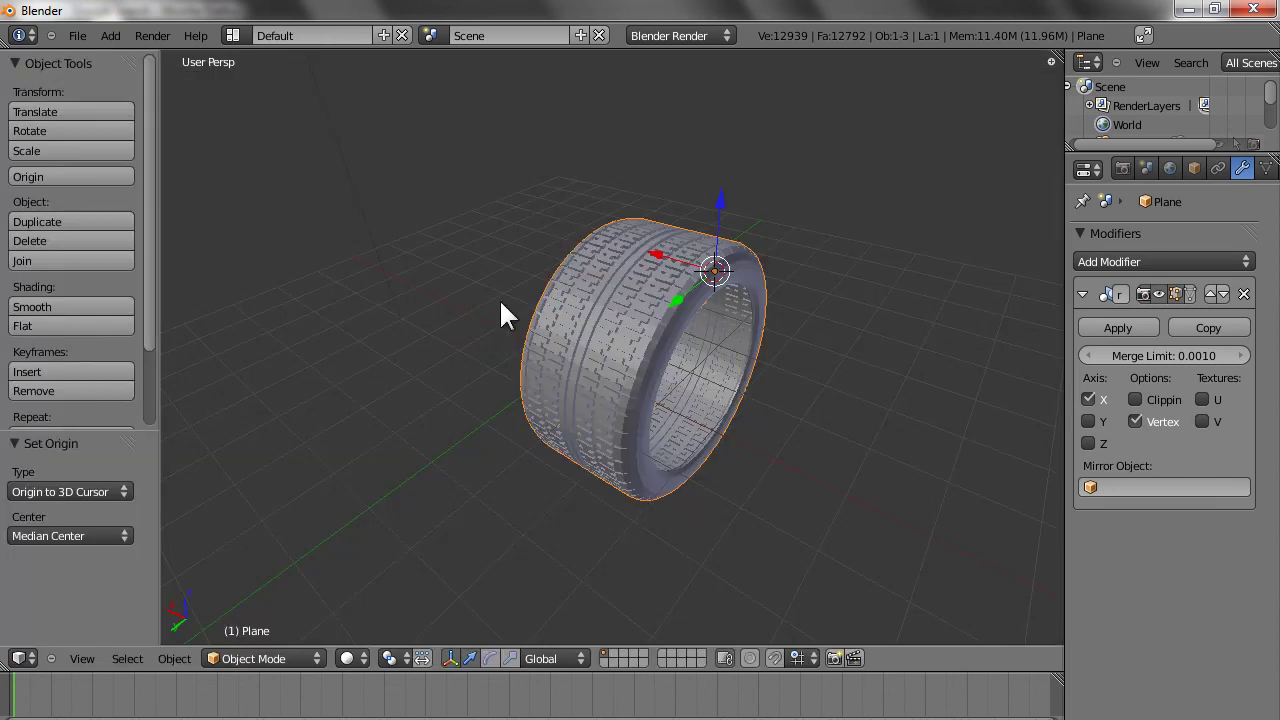
- Add a plane mesh at the 3D cursor
key(shift+s)
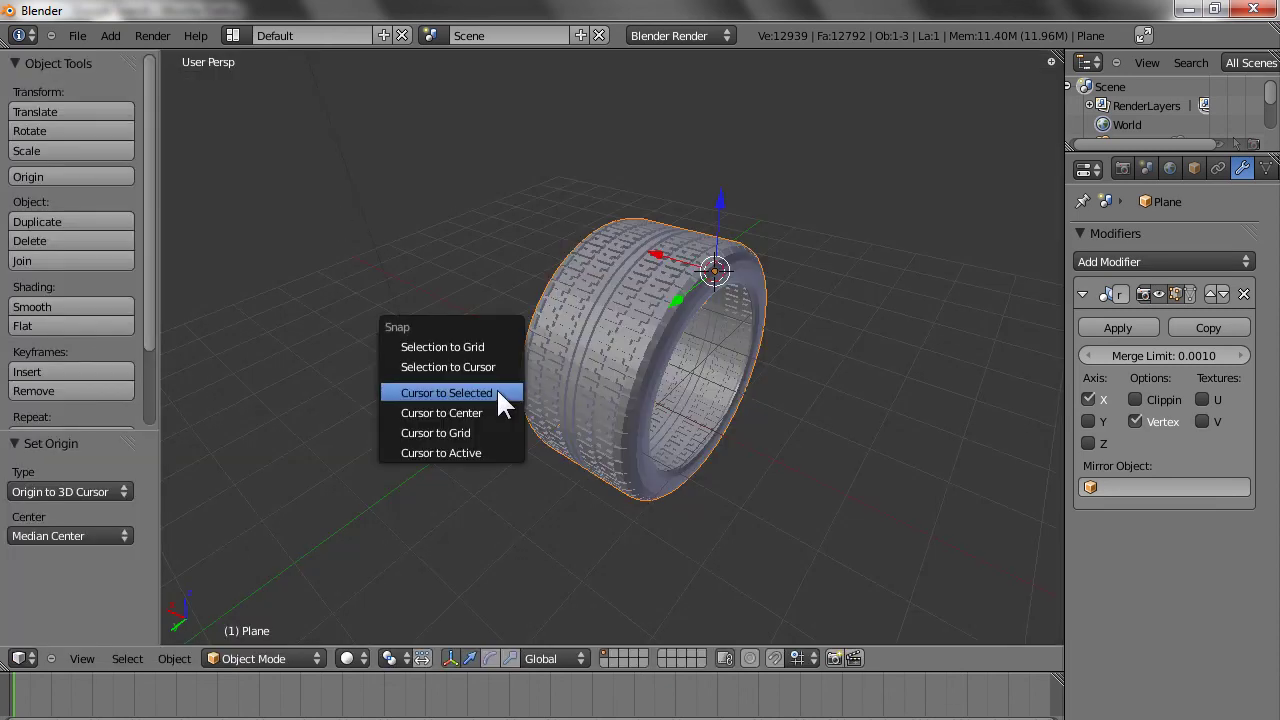
key(shift+a)
mouse_move(390, 305)
click(473, 300)
scroll(530, 368, down, 4)
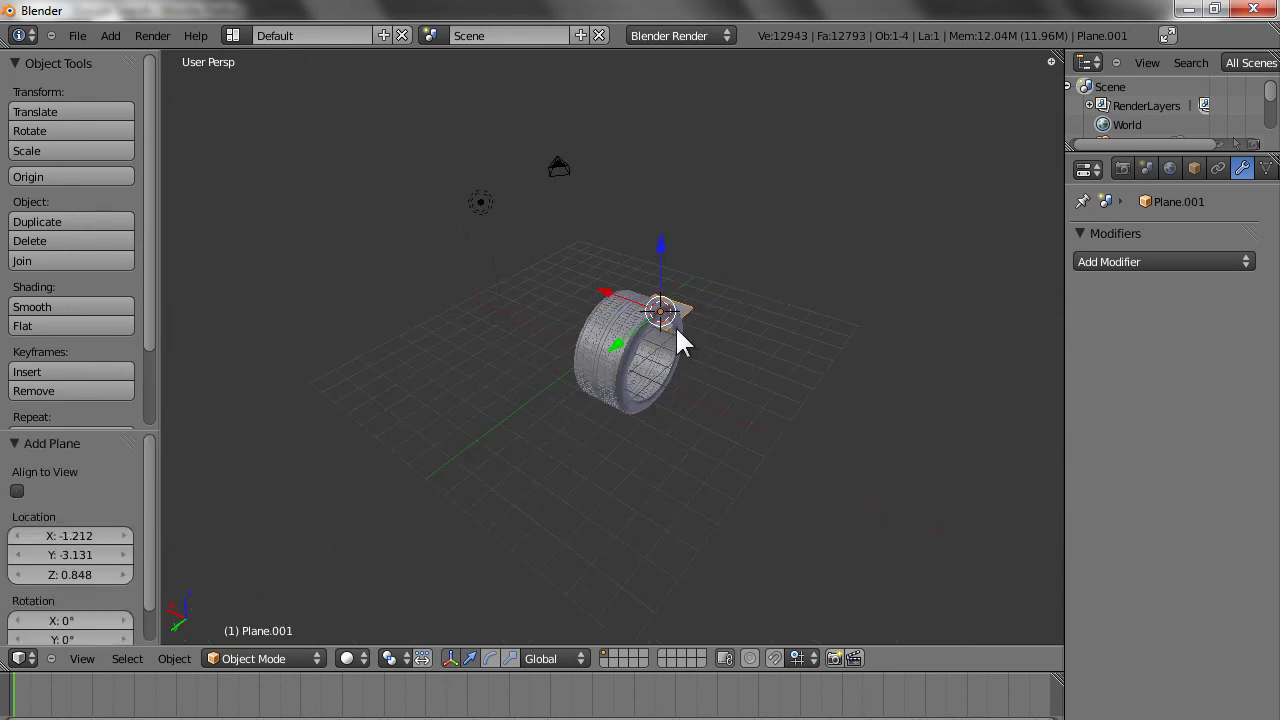
- Scale the new plane up repeatedly into a large ground surface, starting at about 3.95 times and finishing with about 2.59 times
key(s)
click(877, 372)
key(s)
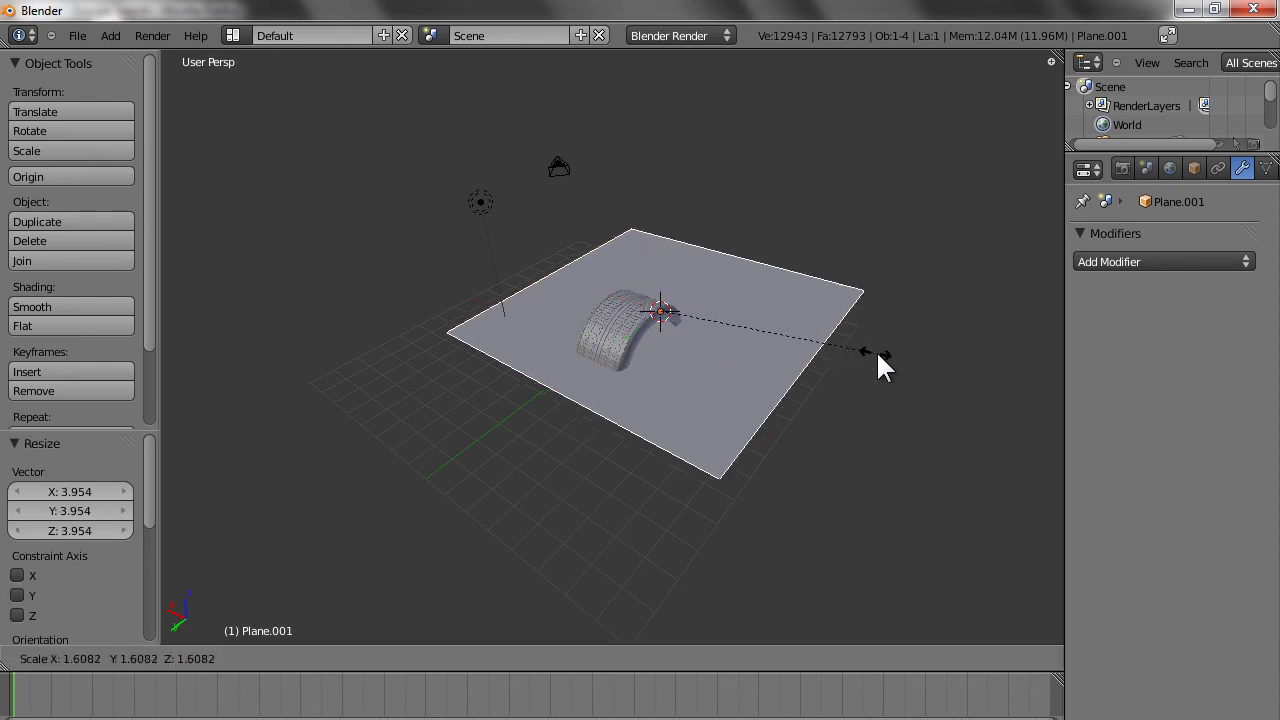
click(913, 349)
key(s)
click(775, 330)
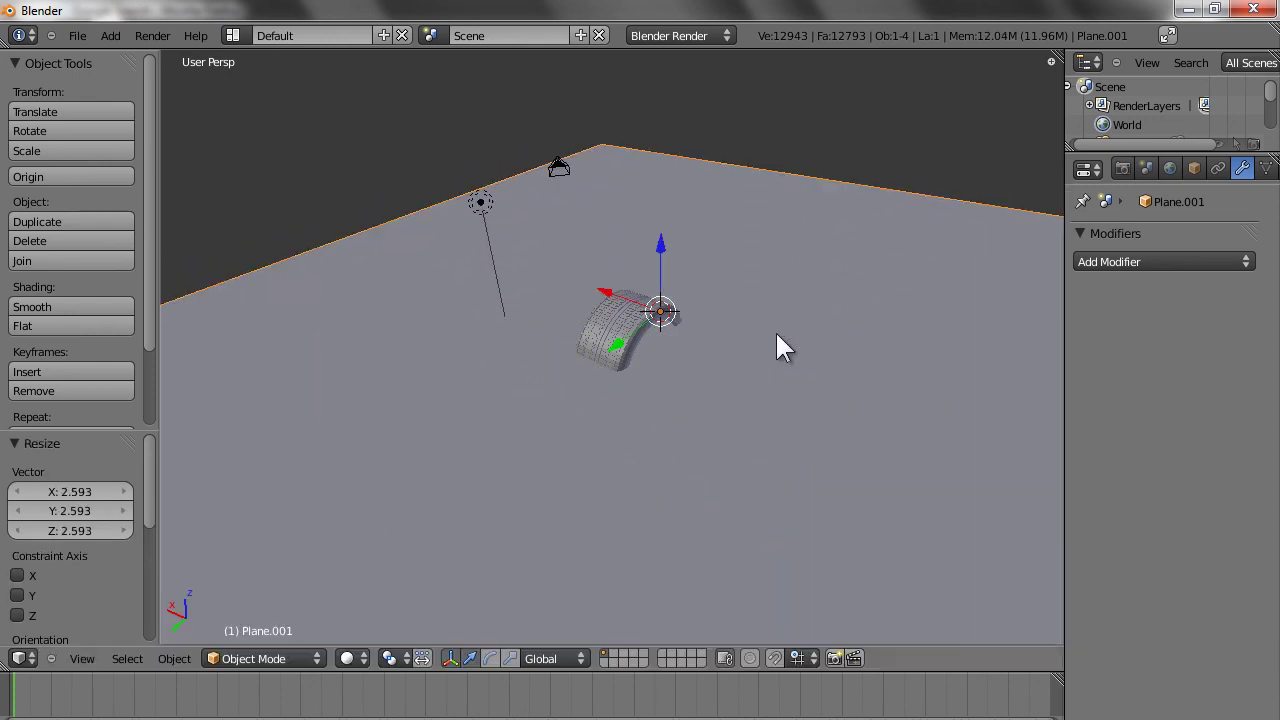
- Lower the ground plane about 3.16 units along the Z axis toward the tire's underside
key(g)
key(z)
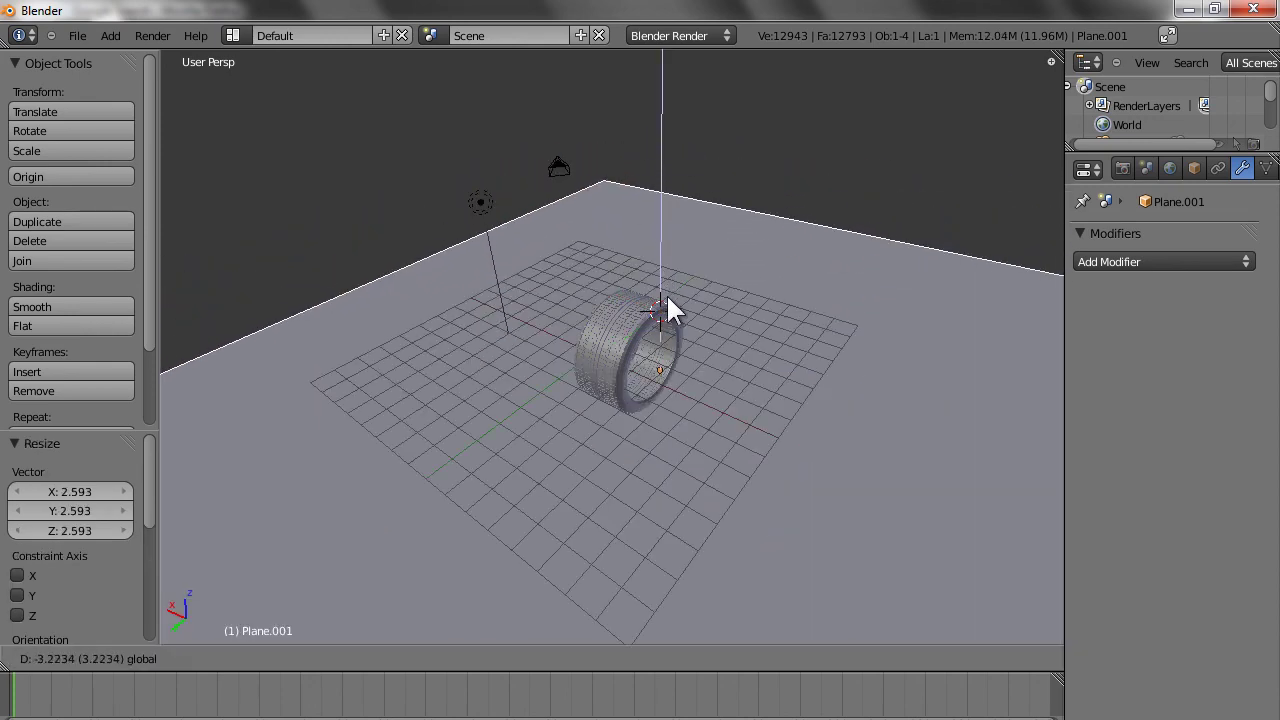
click(666, 293)
- Lower the ground plane a further 0.074 units along Z in right orthographic view to sit just beneath the tire
key(KP_3)
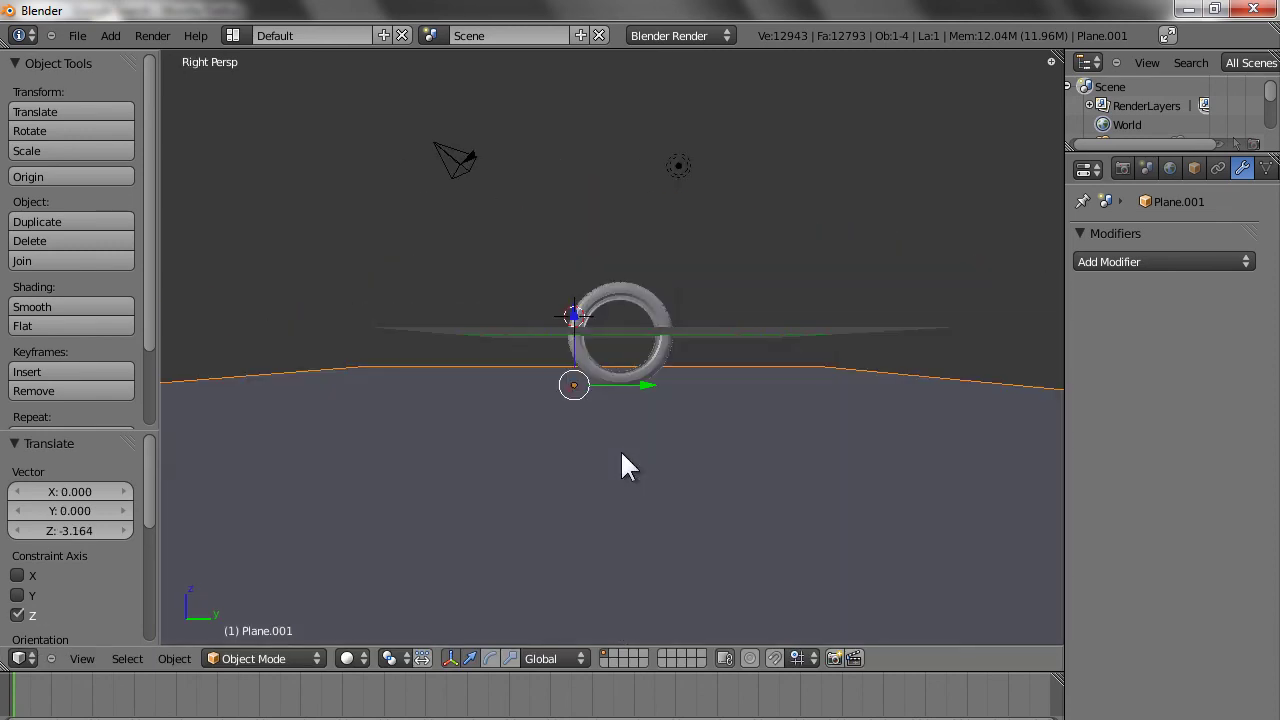
key(KP_1)
key(KP_3)
key(KP_5)
scroll(642, 430, up, 6)
scroll(643, 430, up, 3)
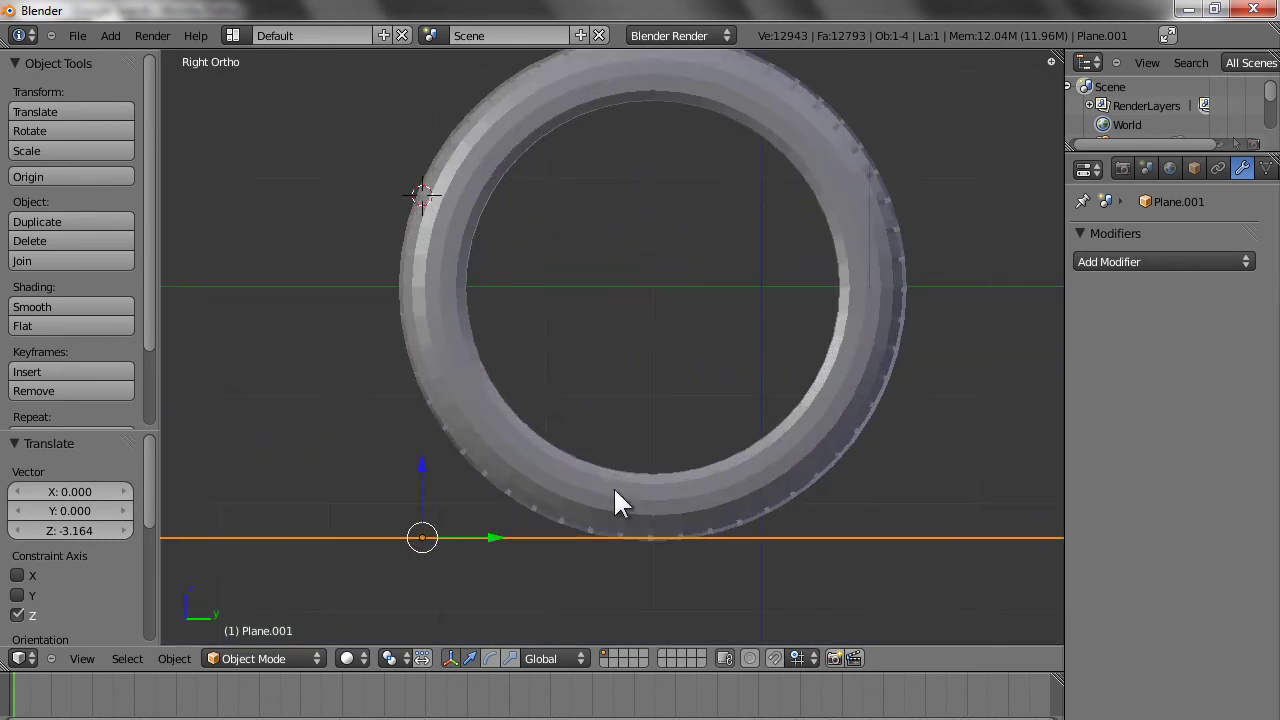
drag(429, 478, 604, 486)
scroll(604, 486, down, 6)
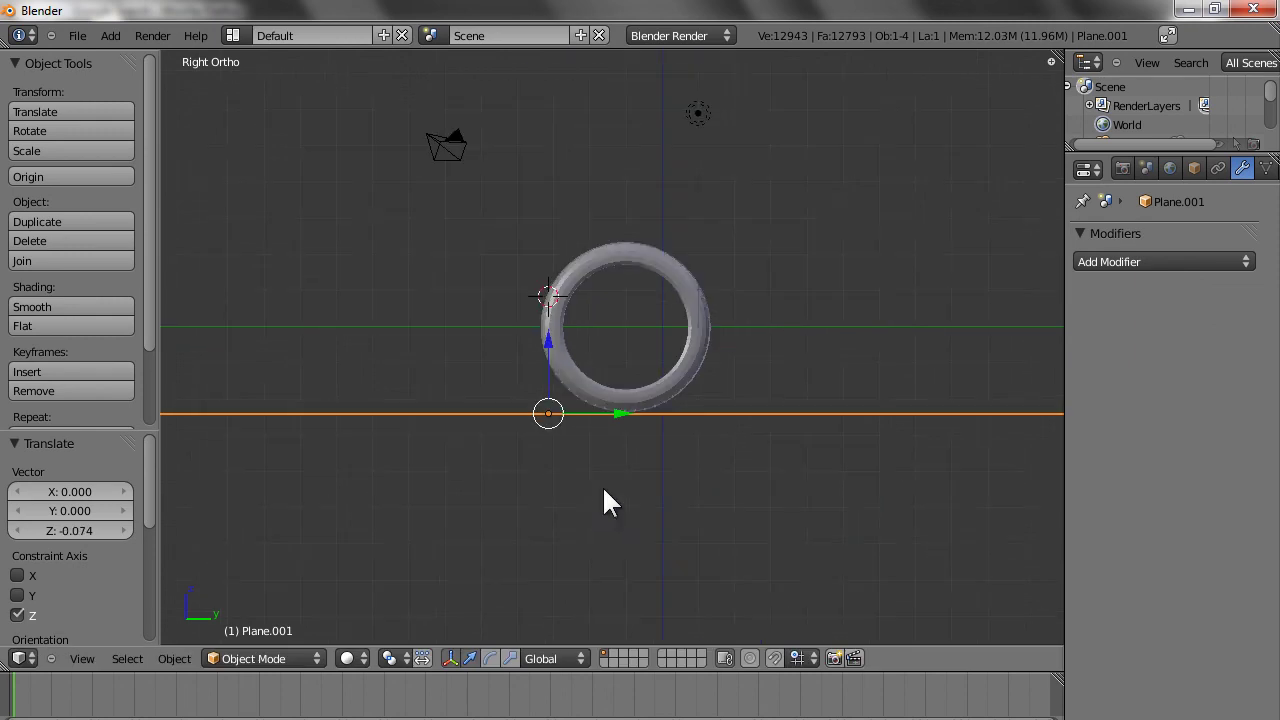
- Render a still image of the tire on the ground plane and return to the perspective 3D view
key(KP_5)
middle_drag(600, 500, 748, 405)
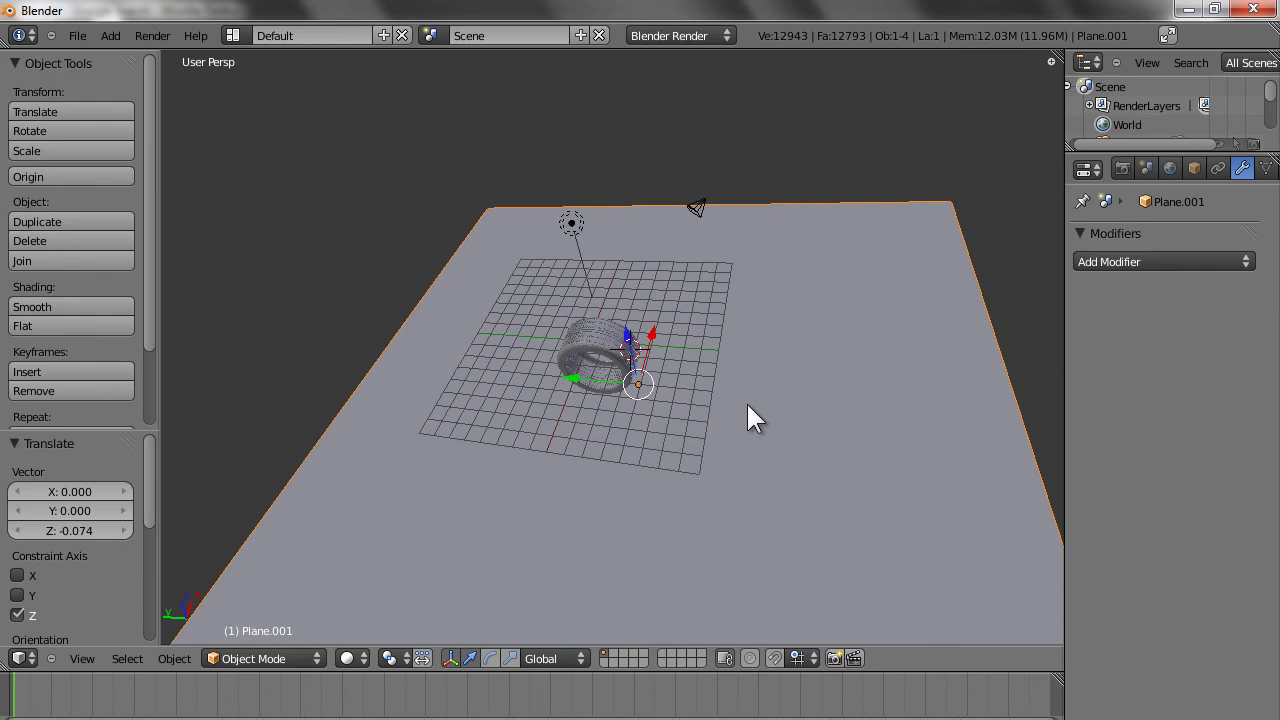
click(157, 34)
click(163, 52)
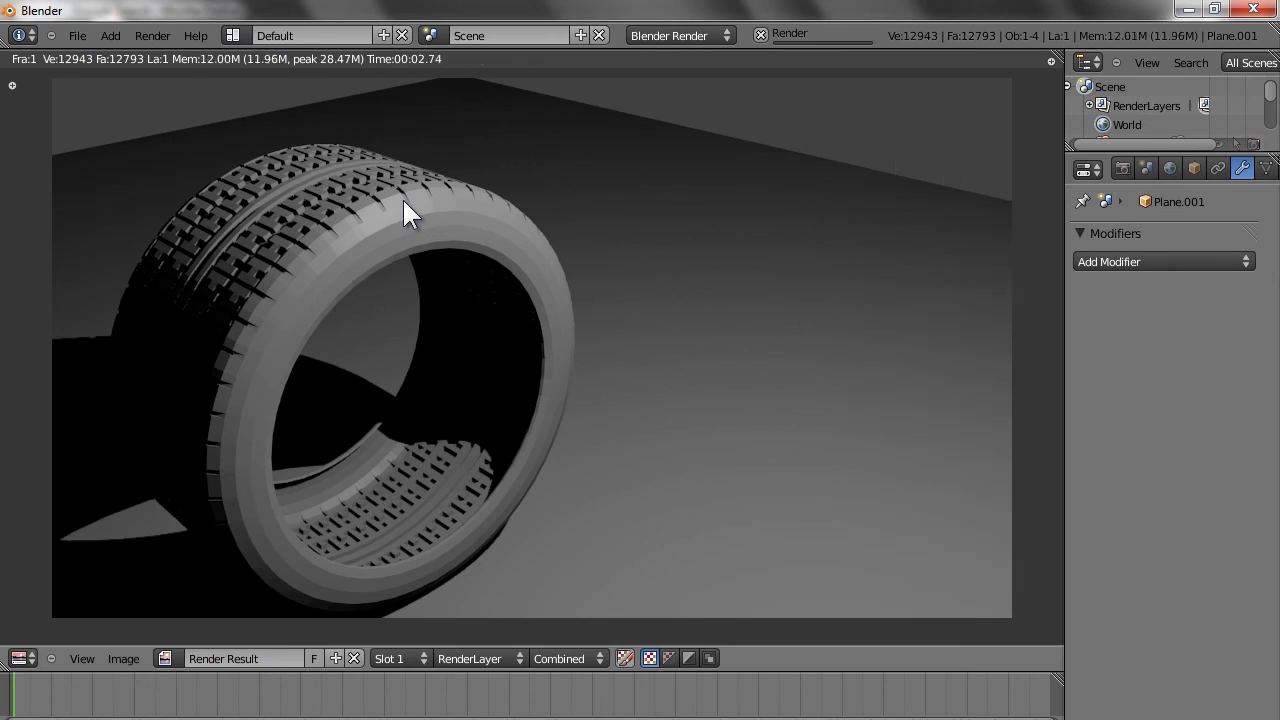
key(Escape)
- Move the lamp about -6.24 units along the Y axis to the camera's side of the tire
middle_drag(410, 220, 697, 273)
right_click(711, 254)
key(g)
key(y)
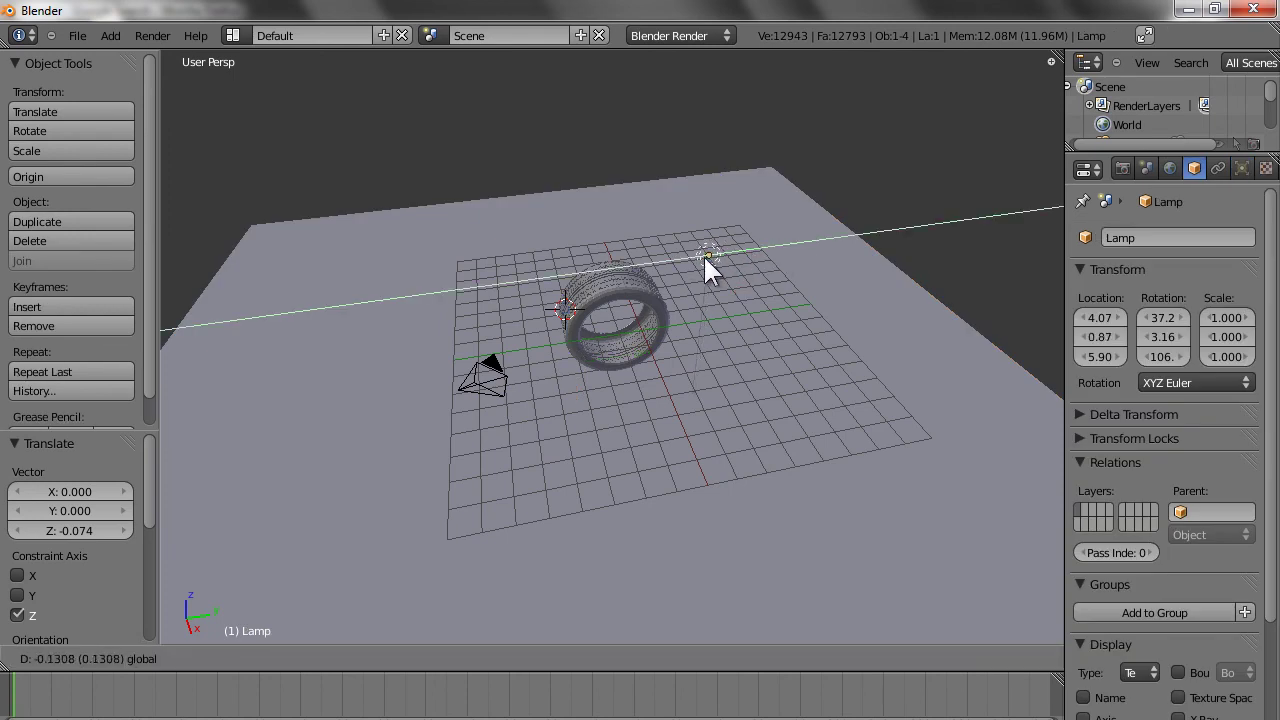
click(541, 305)
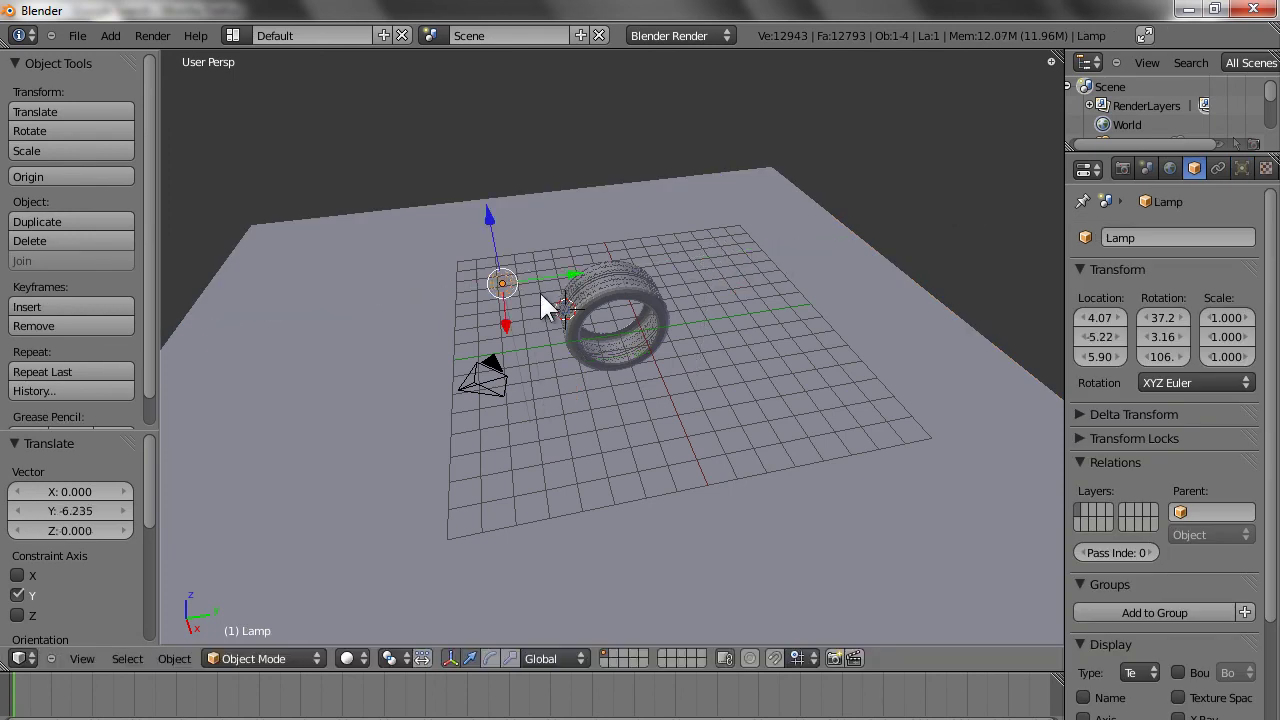
- Move the tire about 1.96 units along the Y axis and render a still image of the scene
right_click(643, 338)
key(g)
key(y)
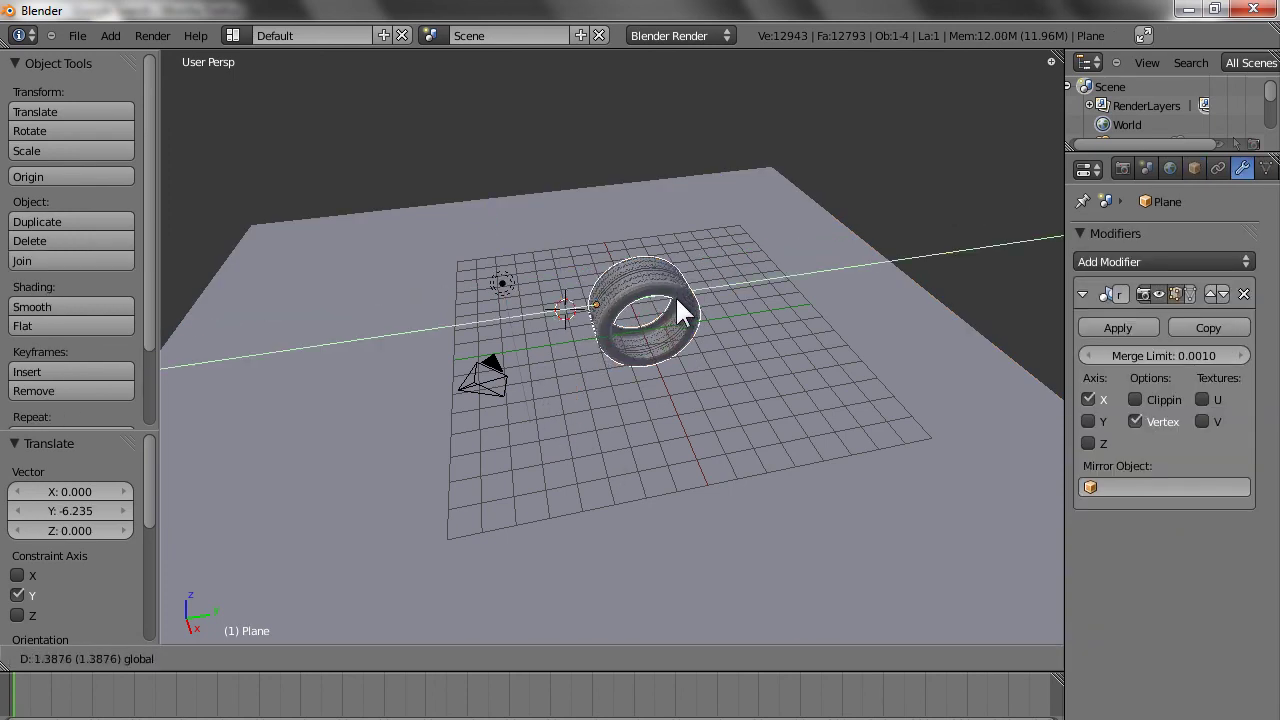
click(688, 295)
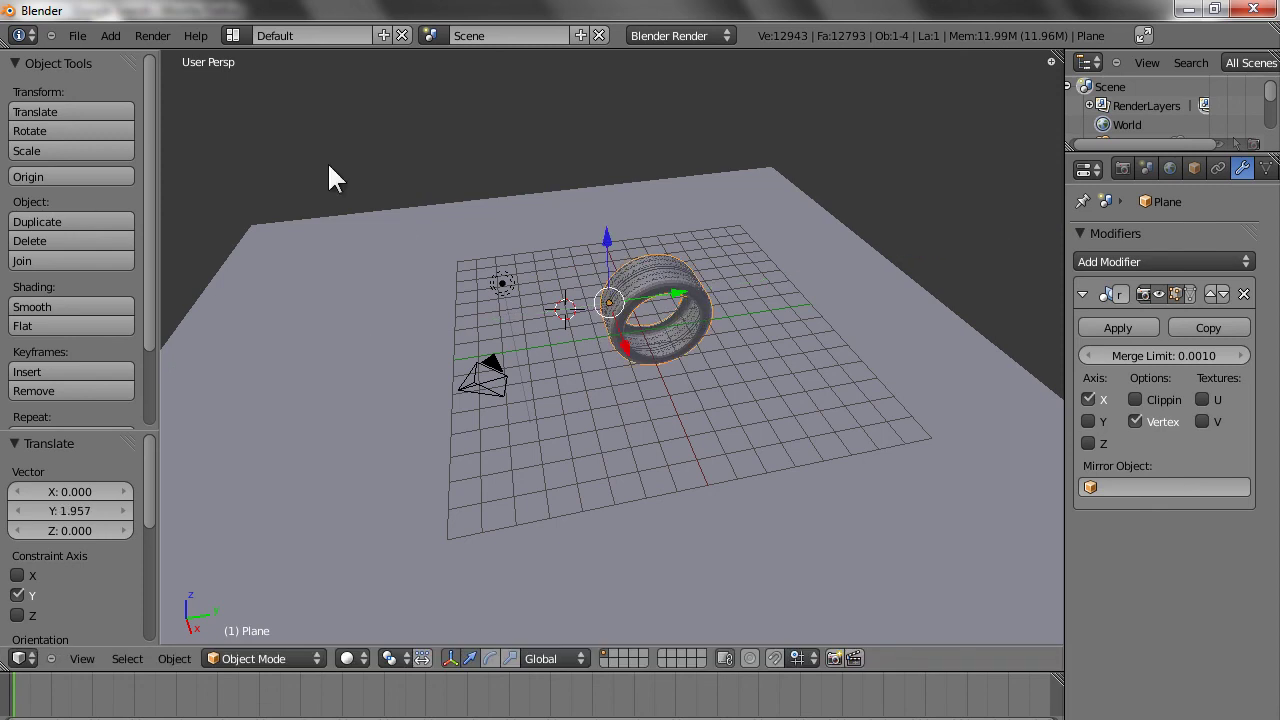
click(153, 36)
click(184, 52)
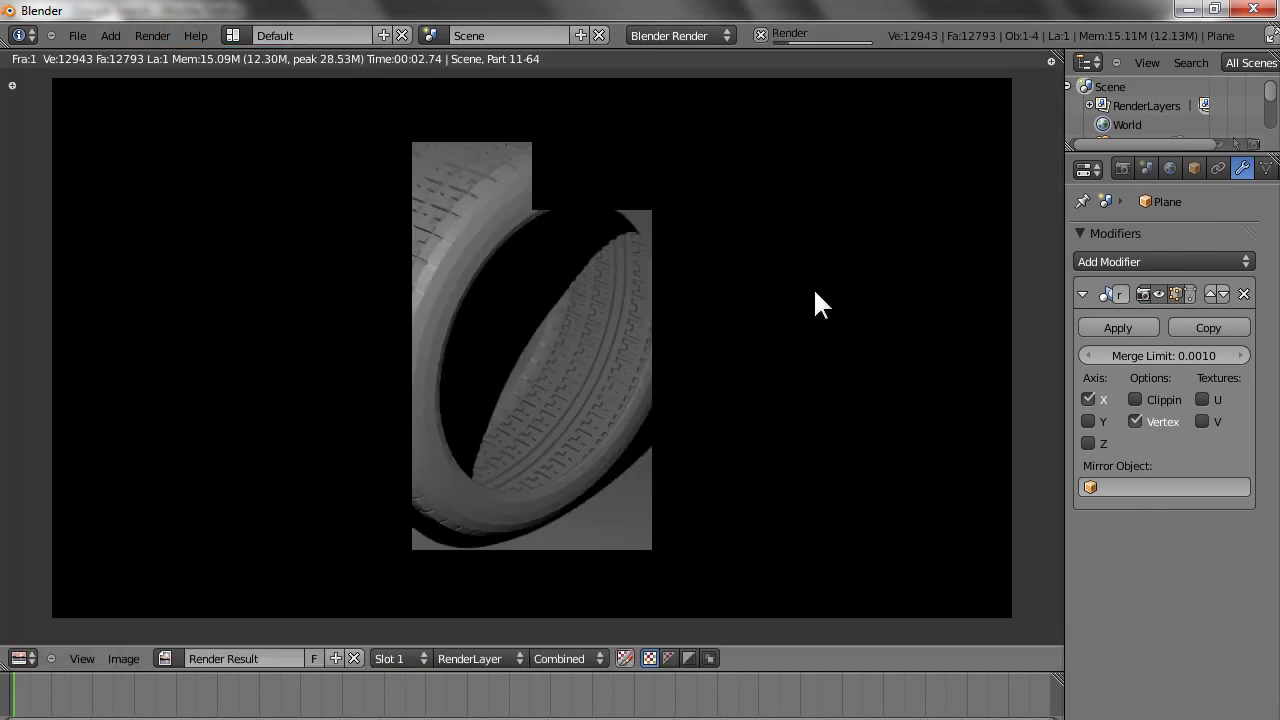